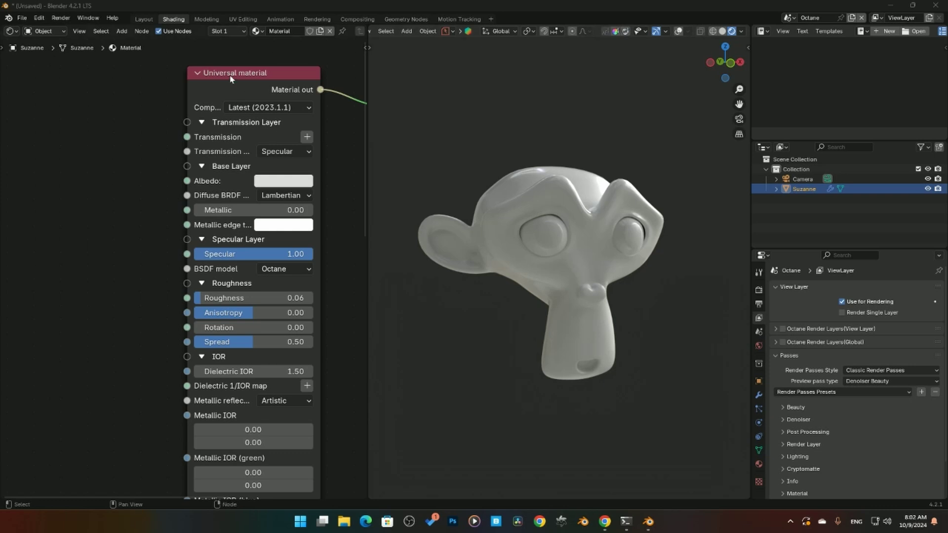
Collapse every section of the Universal material node, from Transmission Layer through Transmission Properties
click(202, 123)
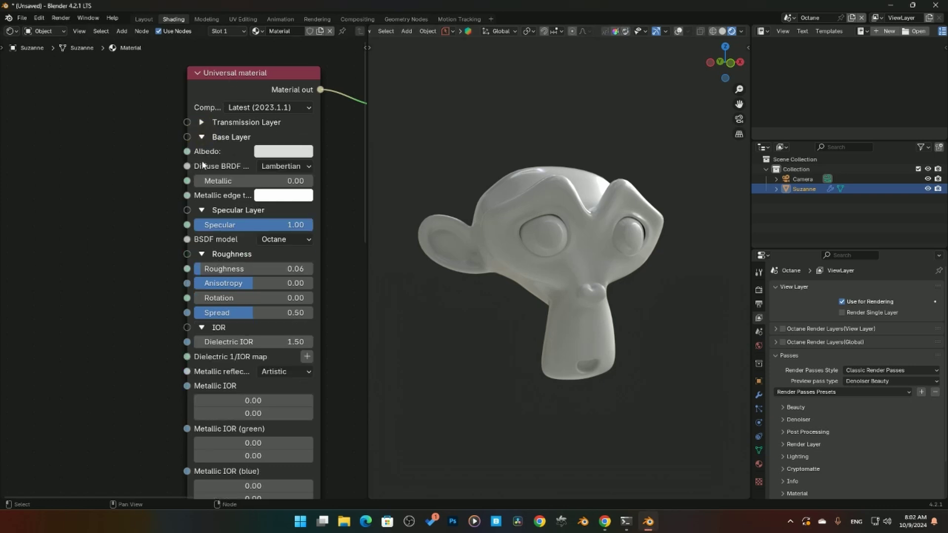
drag(201, 140, 190, 211)
drag(195, 251, 183, 336)
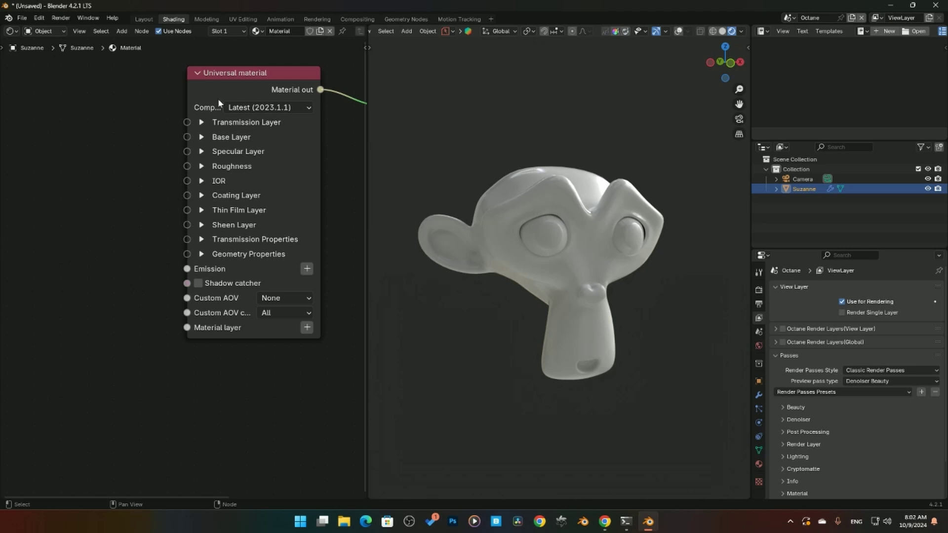
drag(271, 89, 278, 90)
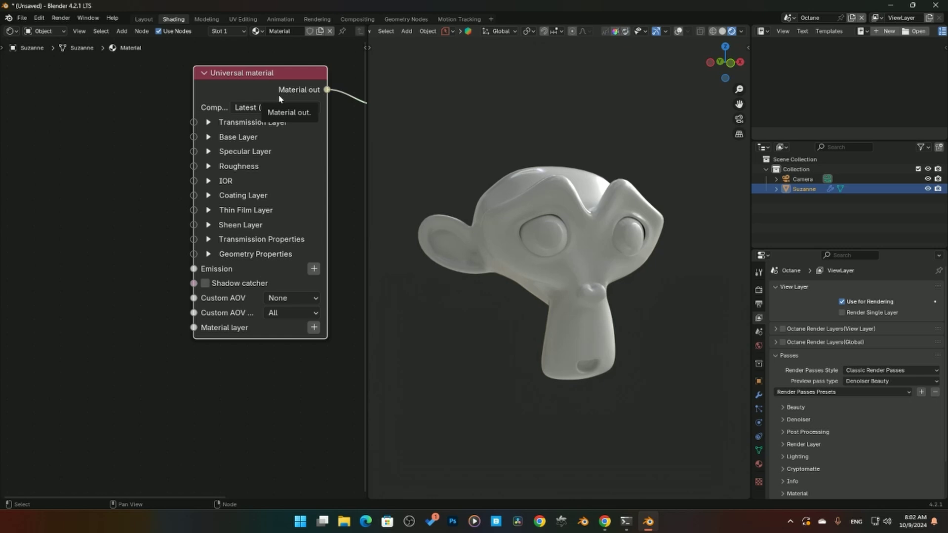
Expand the Transmission Layer and Base Layer sections to show their settings
click(216, 123)
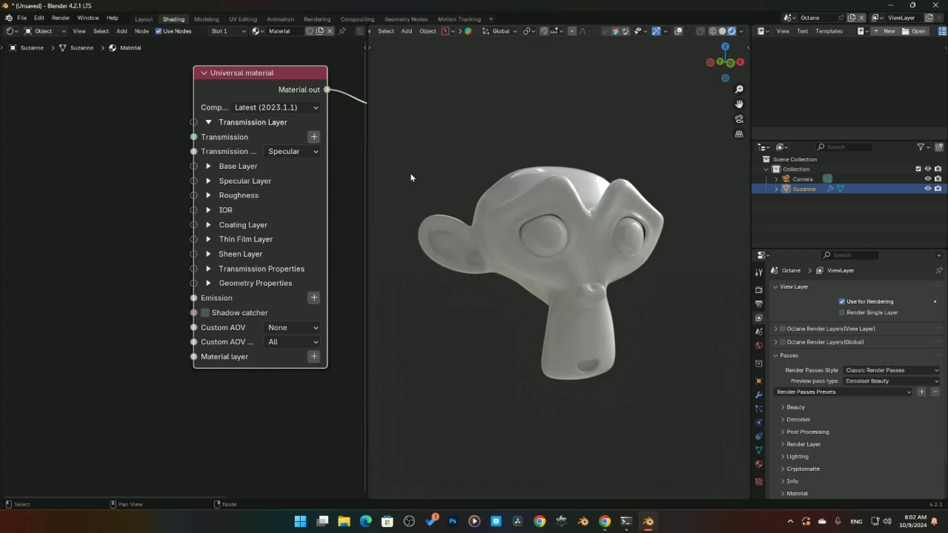
middle_drag(595, 233, 449, 201)
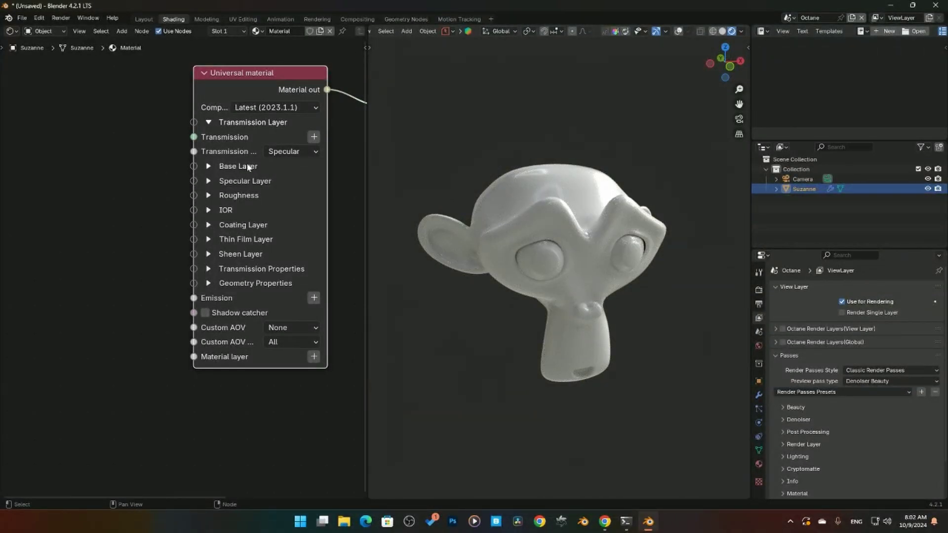
click(211, 167)
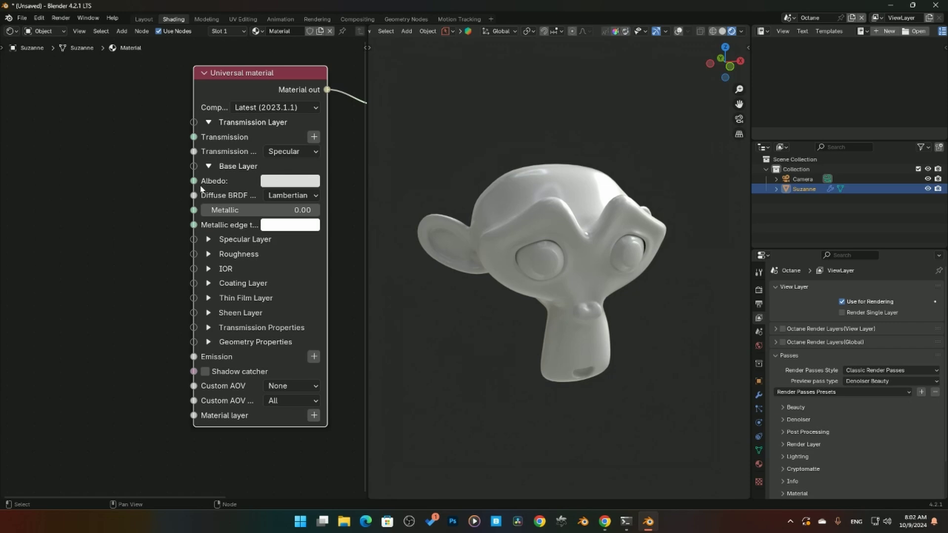
click(285, 186)
Make the Albedo blue and link an RGB color texture into the Transmission input
drag(346, 256, 357, 235)
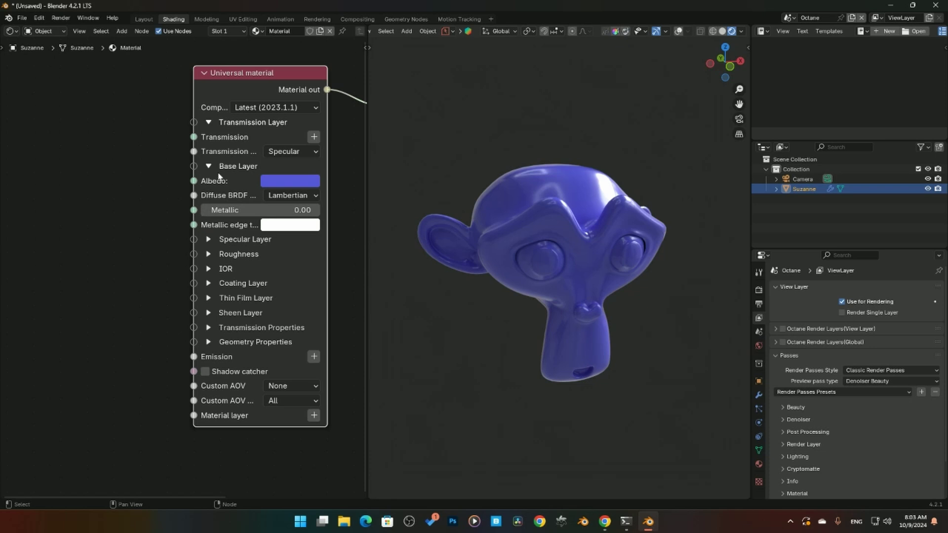
click(213, 169)
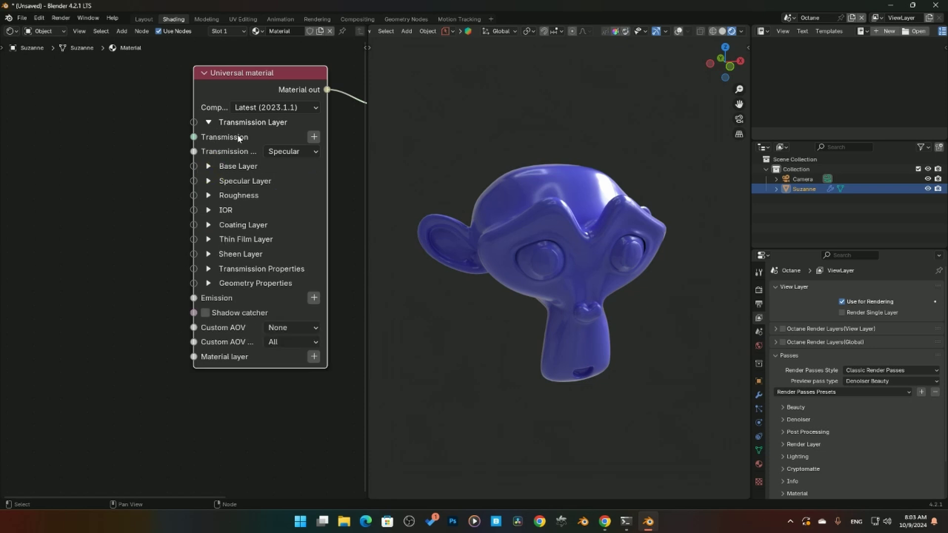
click(314, 136)
mouse_move(317, 141)
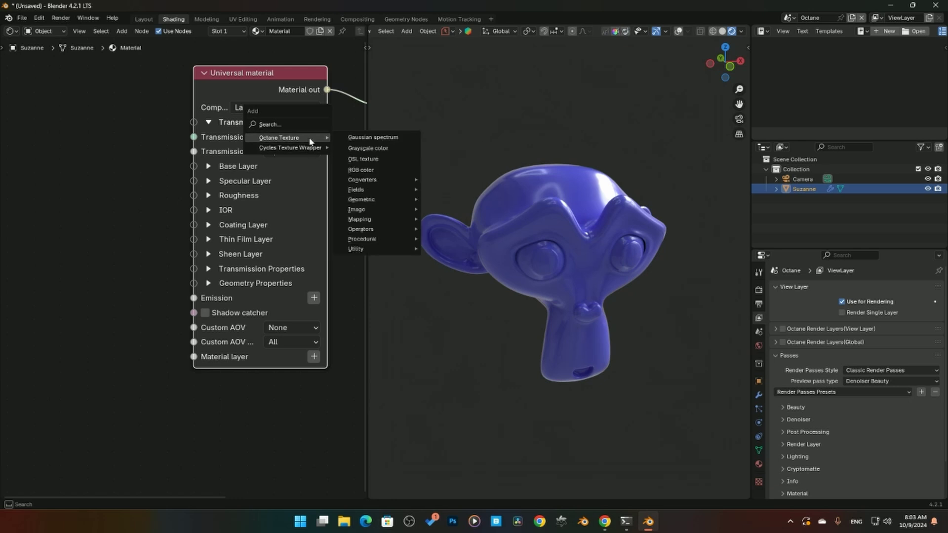
click(378, 170)
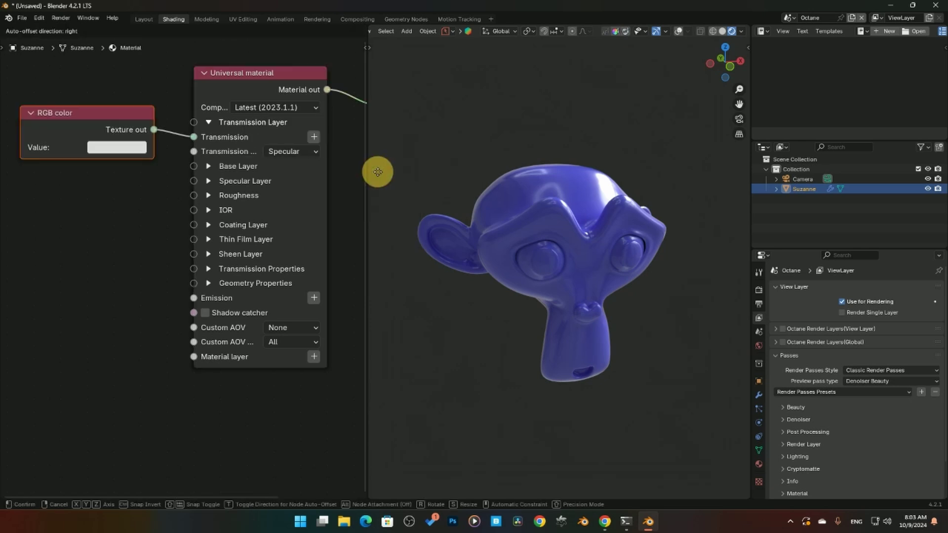
middle_drag(147, 232, 184, 219)
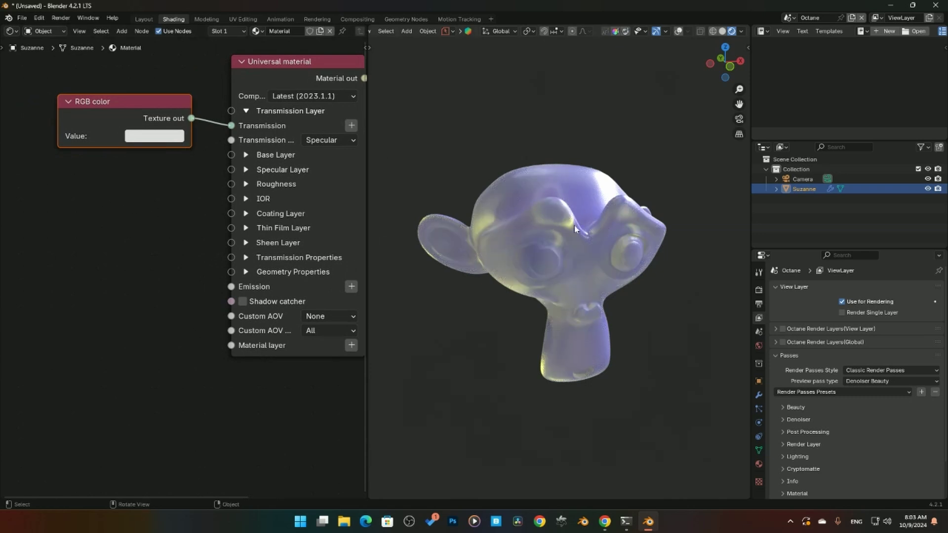
click(247, 155)
Copy the blue Albedo colour into the RGB color node's value
drag(328, 170, 171, 141)
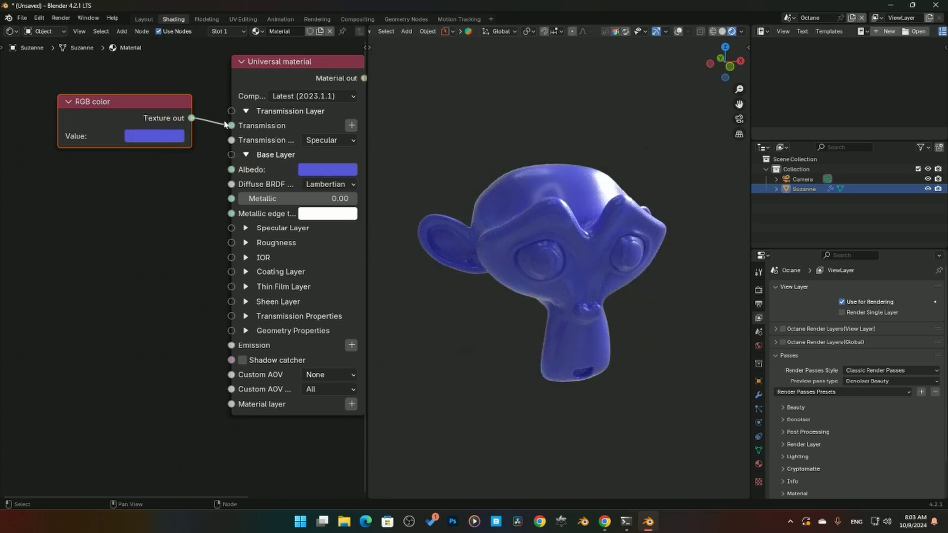
middle_drag(525, 197, 554, 277)
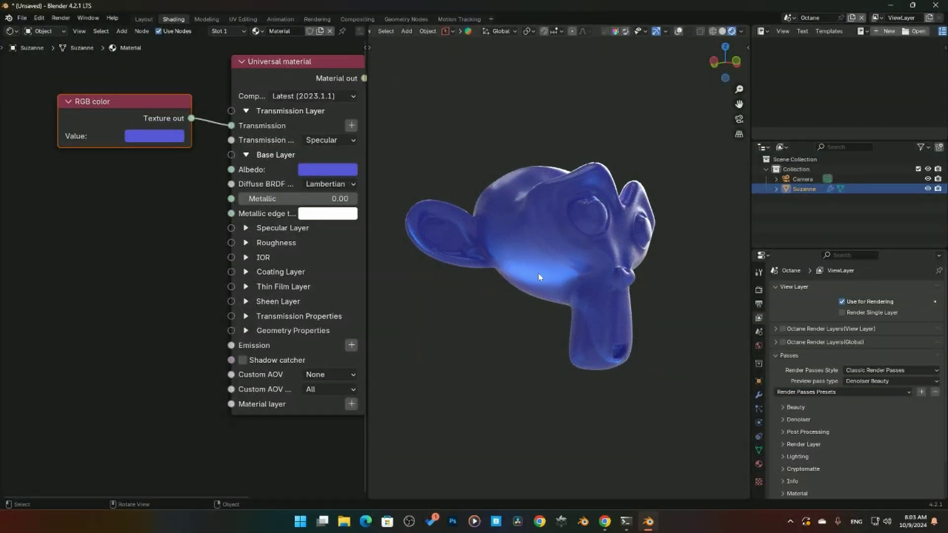
click(247, 243)
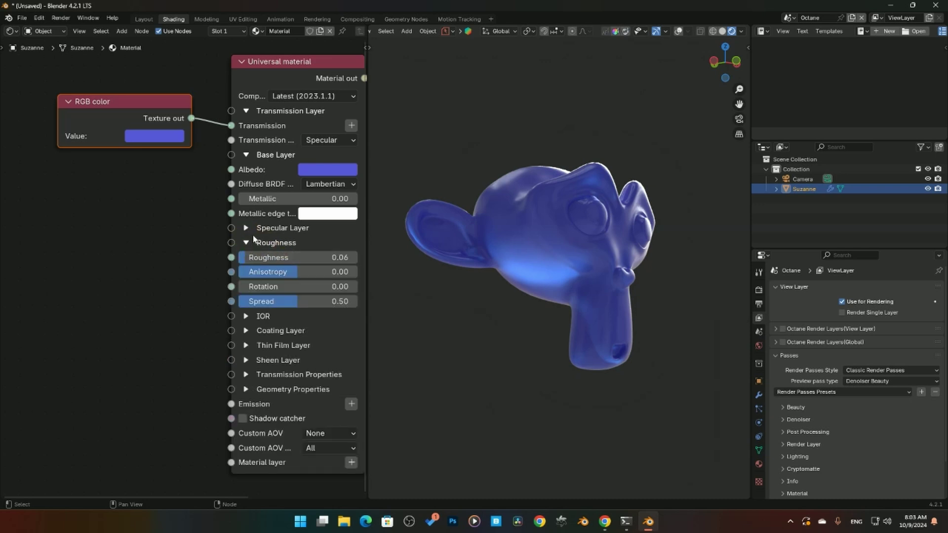
click(246, 228)
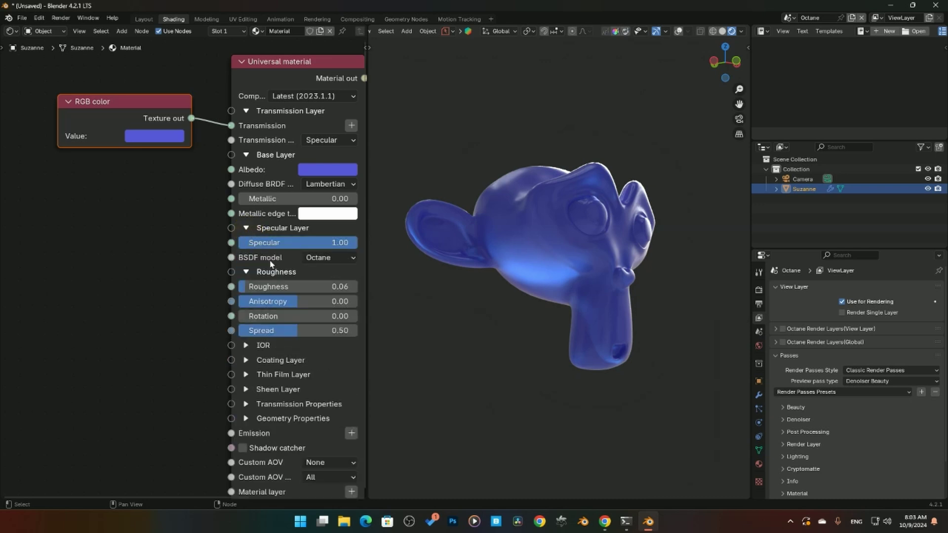
Switch the BSDF model from Octane to GGX for glossy blue glass
click(327, 257)
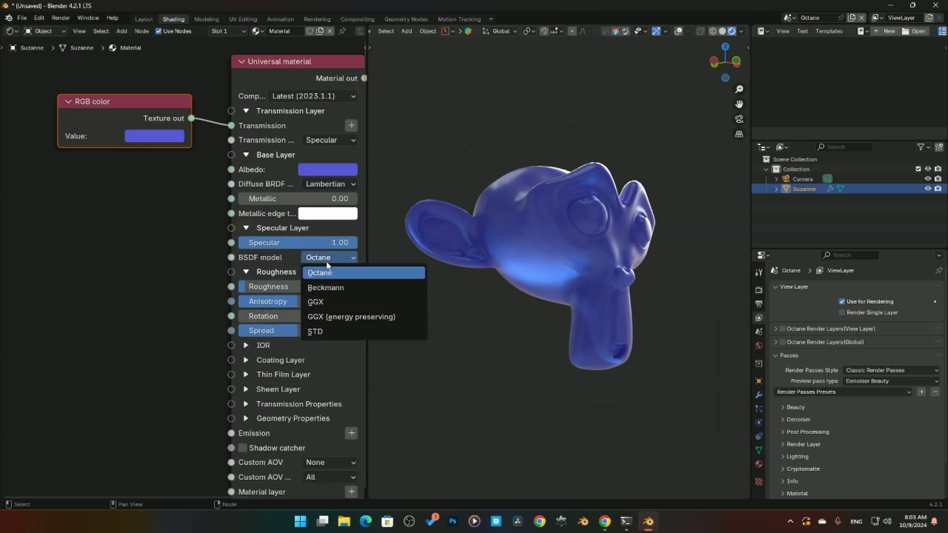
click(316, 302)
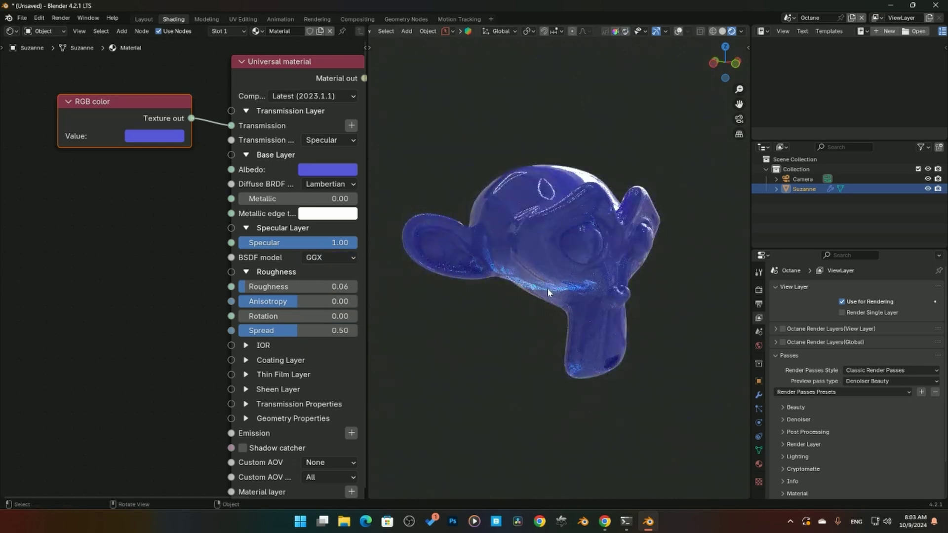
middle_drag(548, 292, 615, 278)
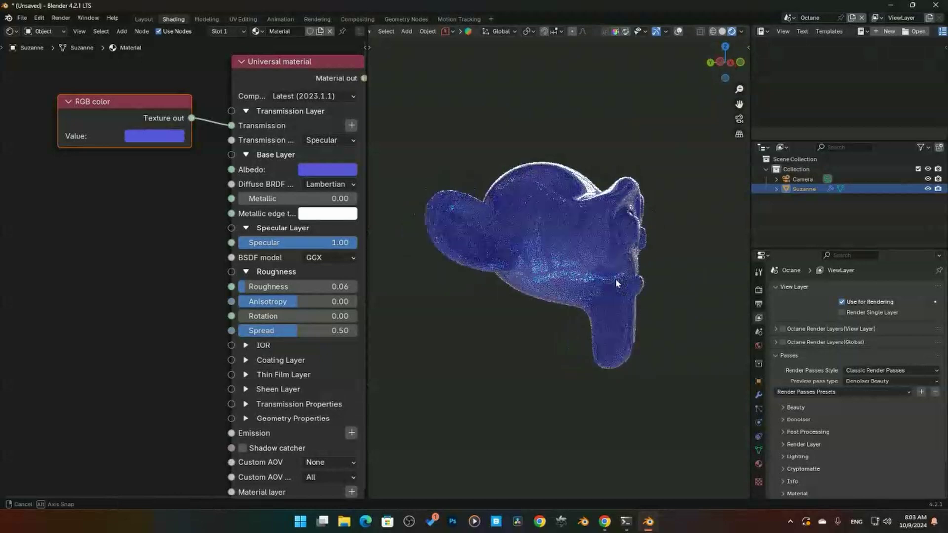
mouse_move(543, 273)
middle_down()
mouse_move(567, 275)
mouse_move(544, 276)
middle_up()
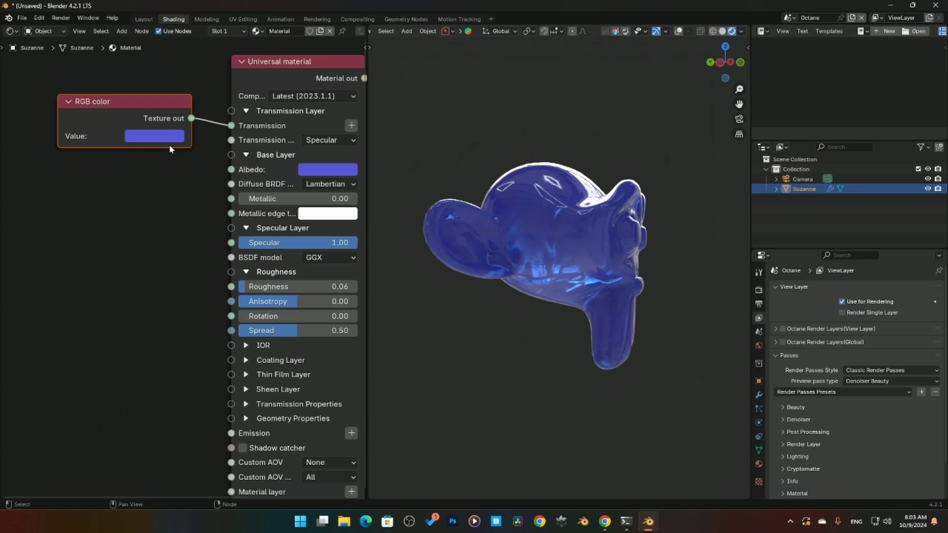
click(167, 130)
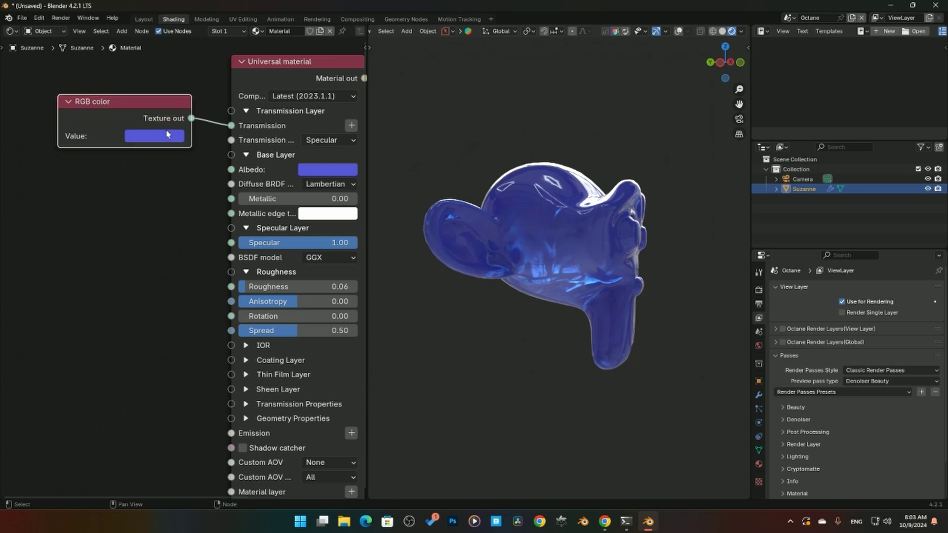
Replace the RGB color node on Transmission with a Grayscale color texture
key(Delete)
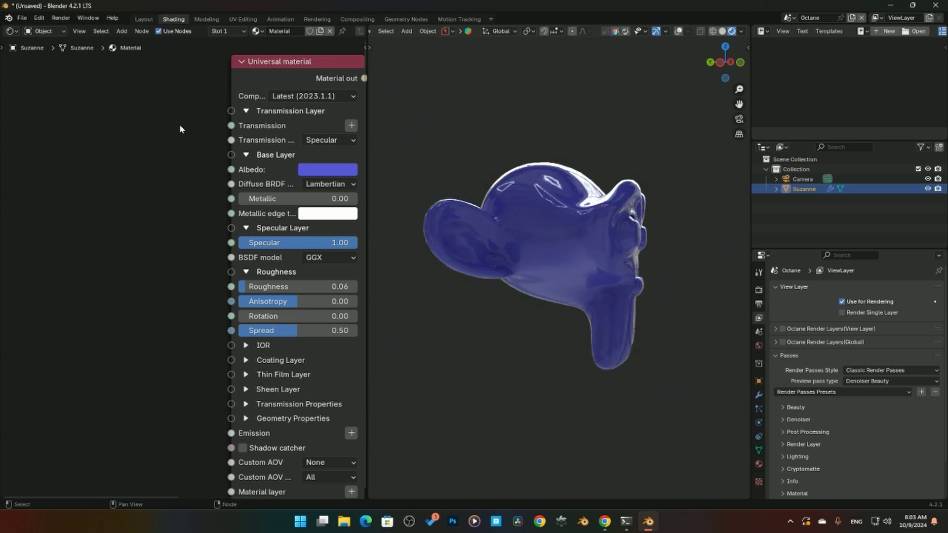
click(343, 127)
mouse_move(344, 126)
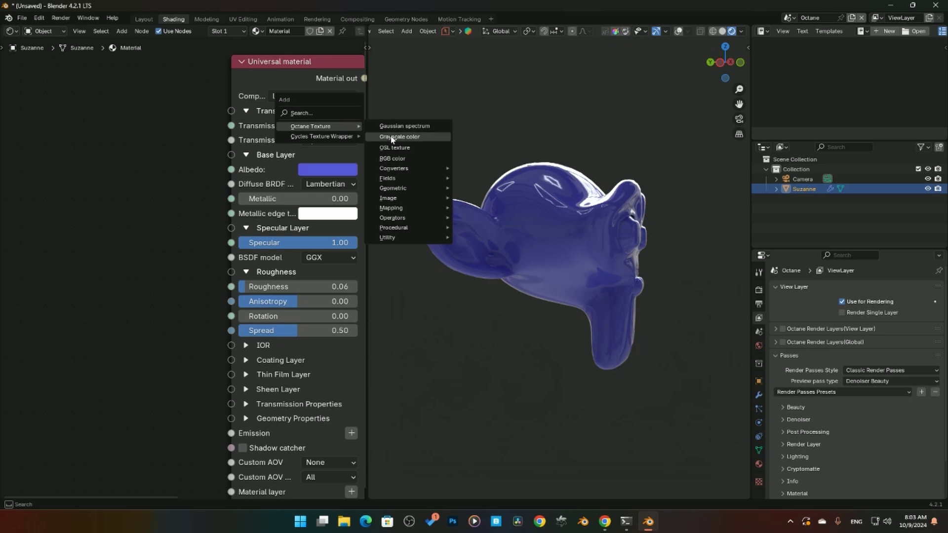
click(422, 136)
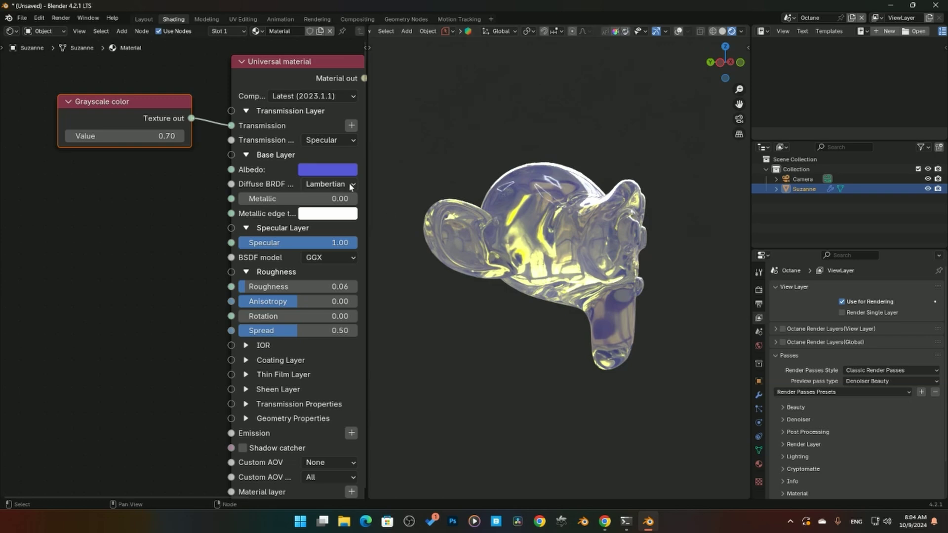
Set the Albedo to black and Roughness to 0.00 for clear glass
click(342, 171)
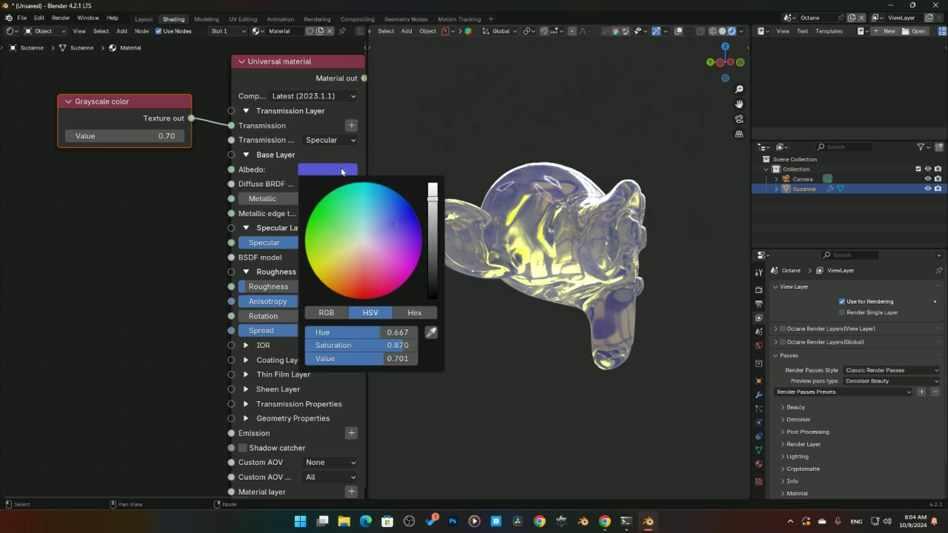
drag(433, 207, 433, 297)
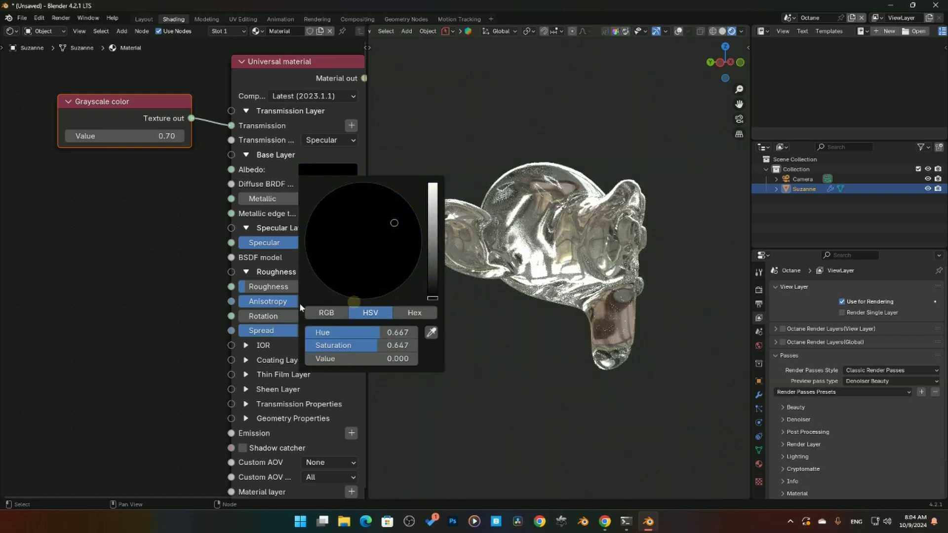
click(169, 279)
middle_drag(584, 267, 346, 281)
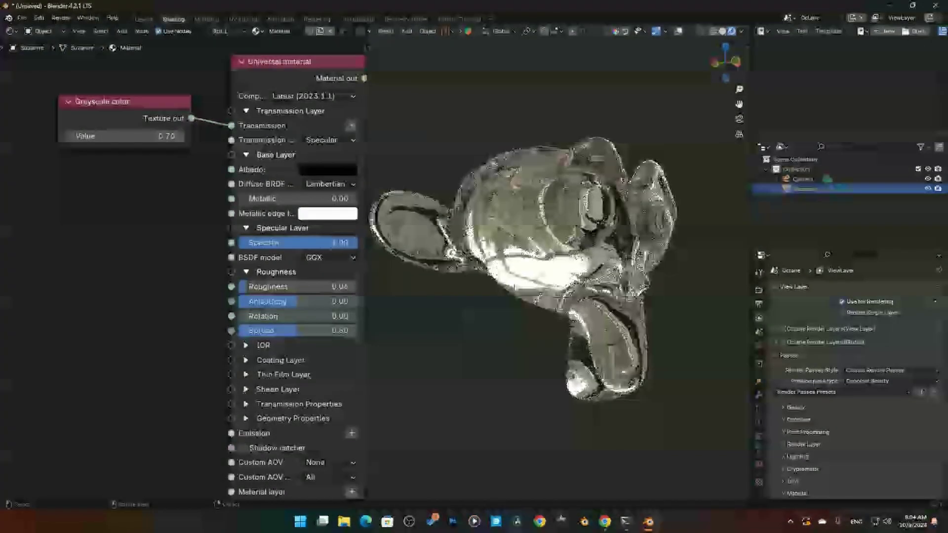
drag(308, 289, 221, 289)
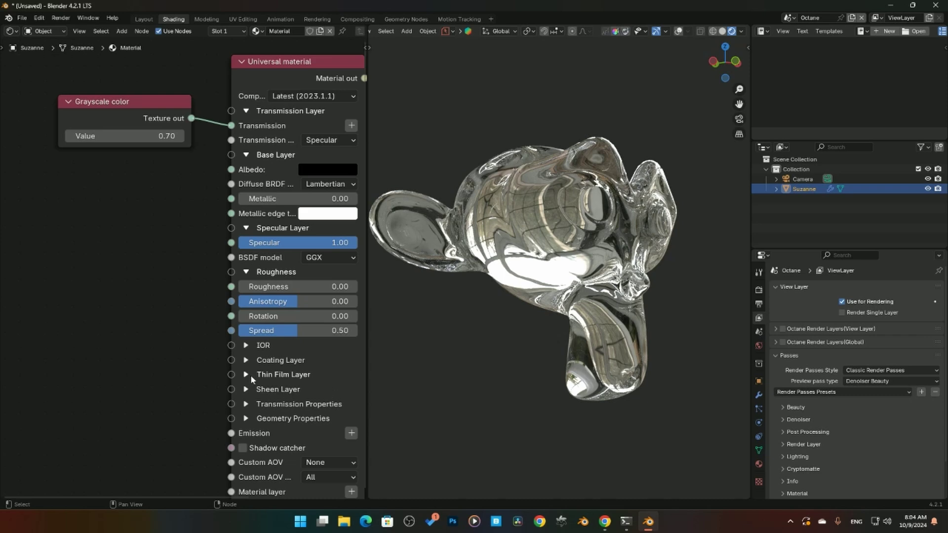
Set the Dielectric IOR to 1.30
click(248, 345)
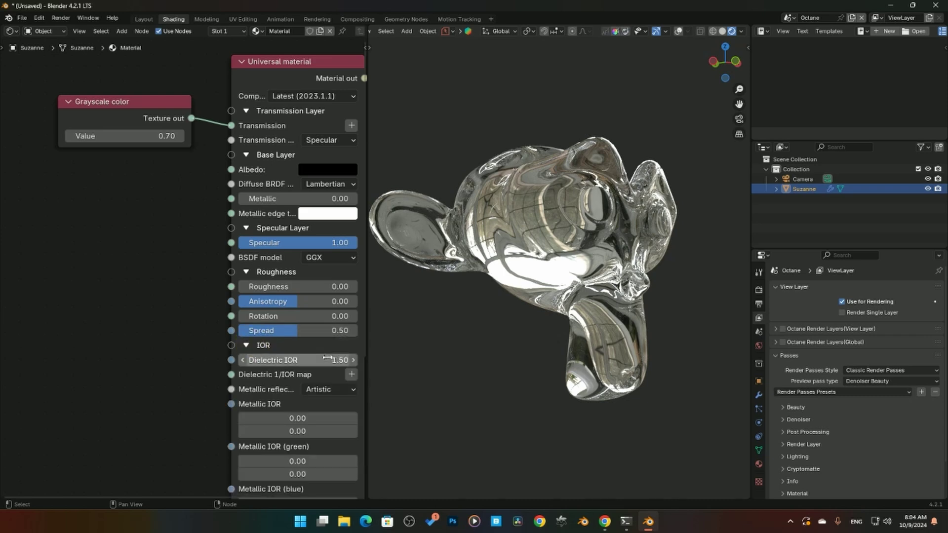
click(322, 360)
text(1.3)
key(Return)
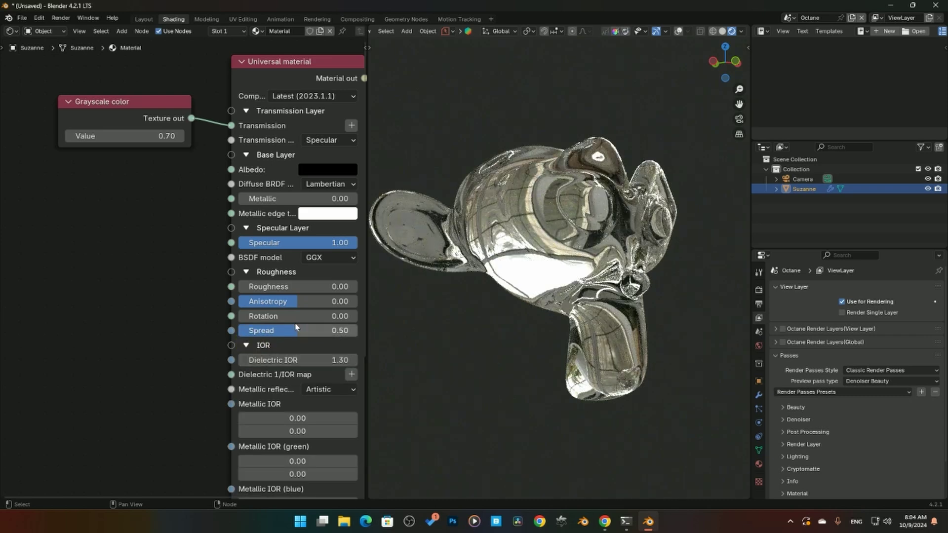
middle_drag(489, 276, 528, 291)
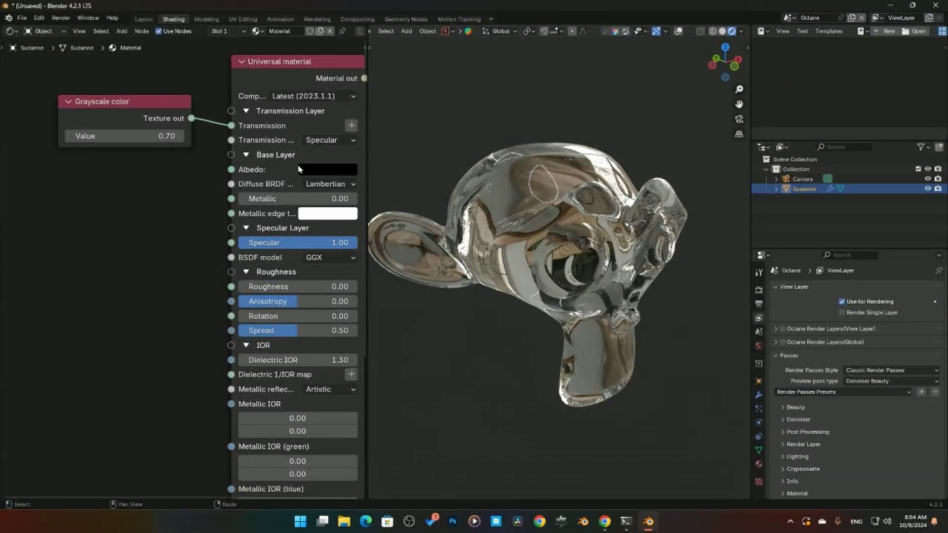
Briefly test a white Albedo, then return it to black
click(335, 171)
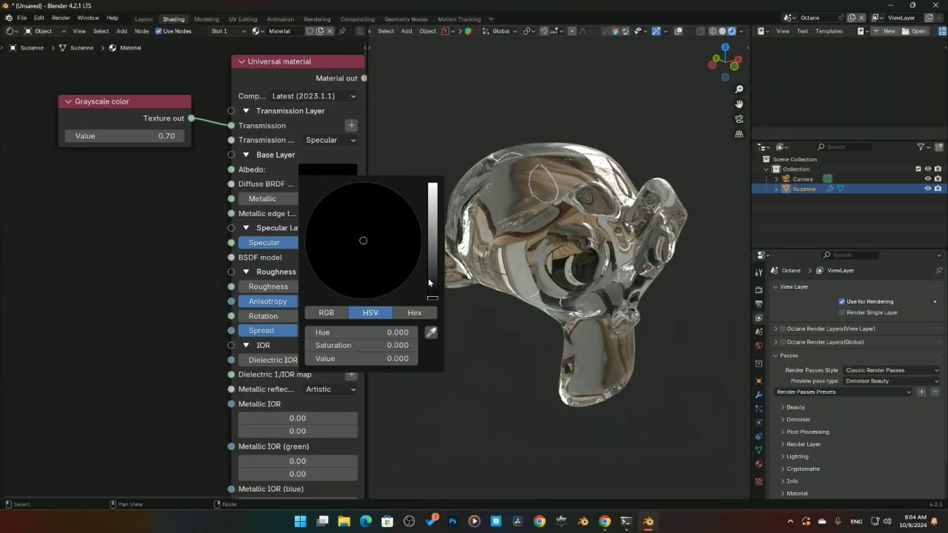
drag(429, 282, 434, 205)
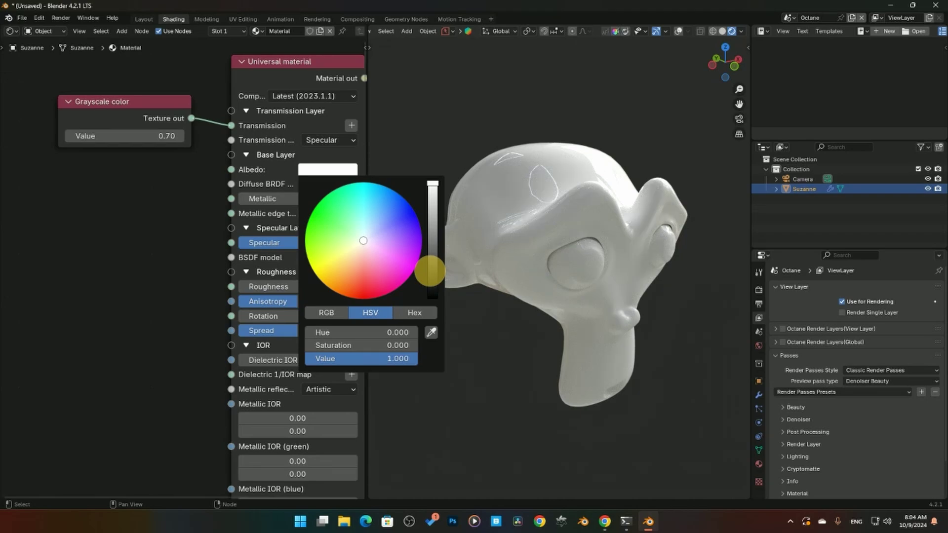
drag(430, 271, 433, 296)
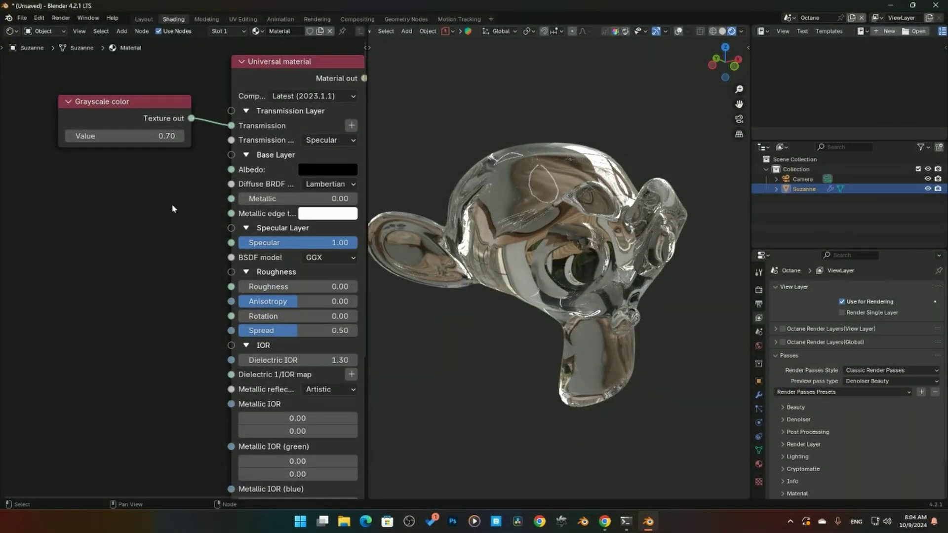
click(137, 113)
click(296, 69)
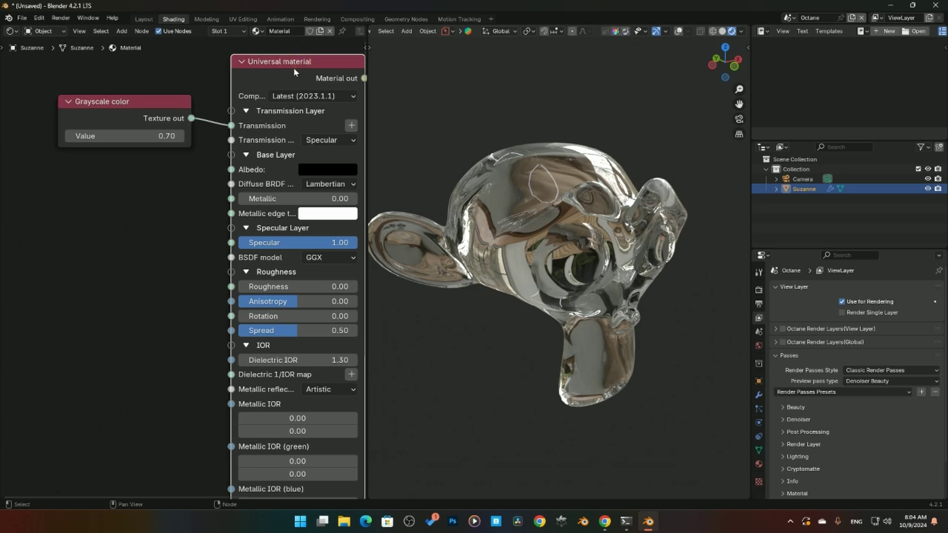
Reset the Universal material and feed Transmission with a fresh Grayscale color node
key(BackSpace)
click(155, 110)
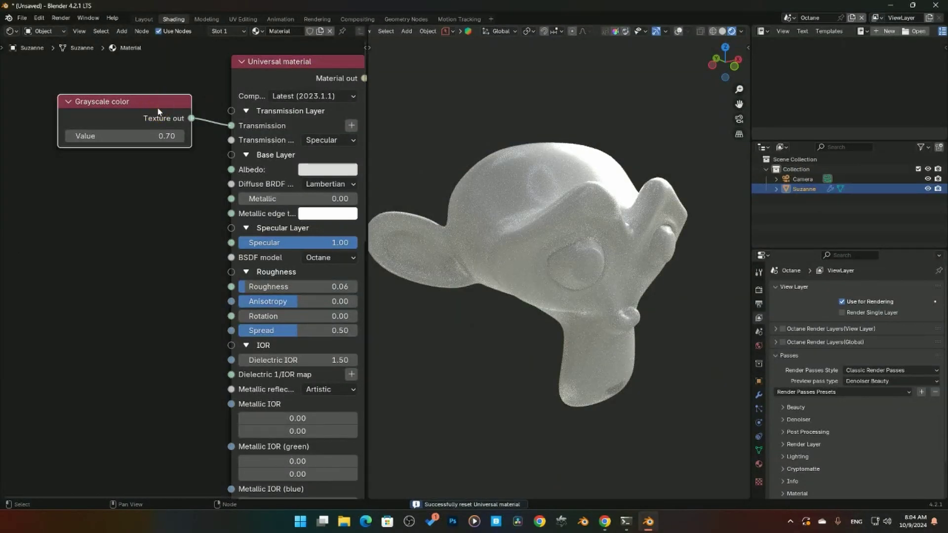
key(x)
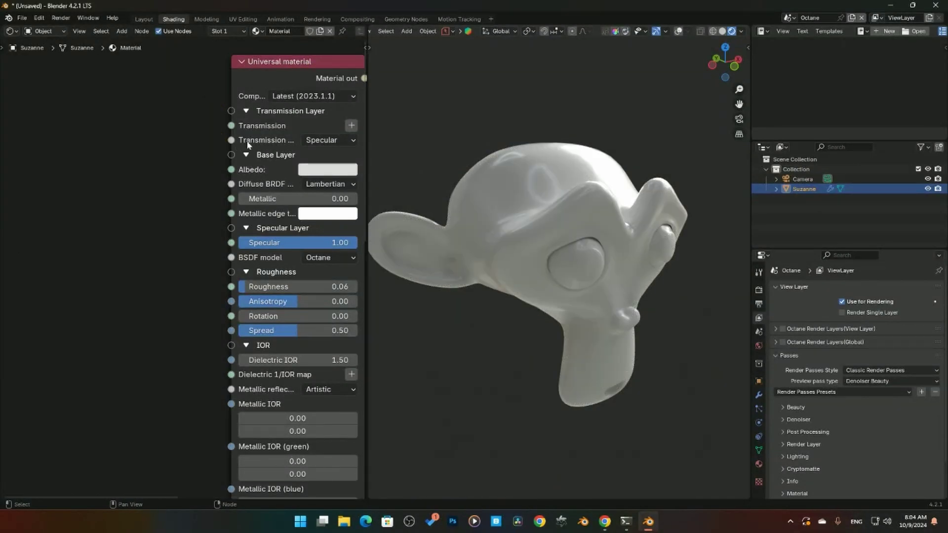
click(351, 126)
mouse_move(370, 130)
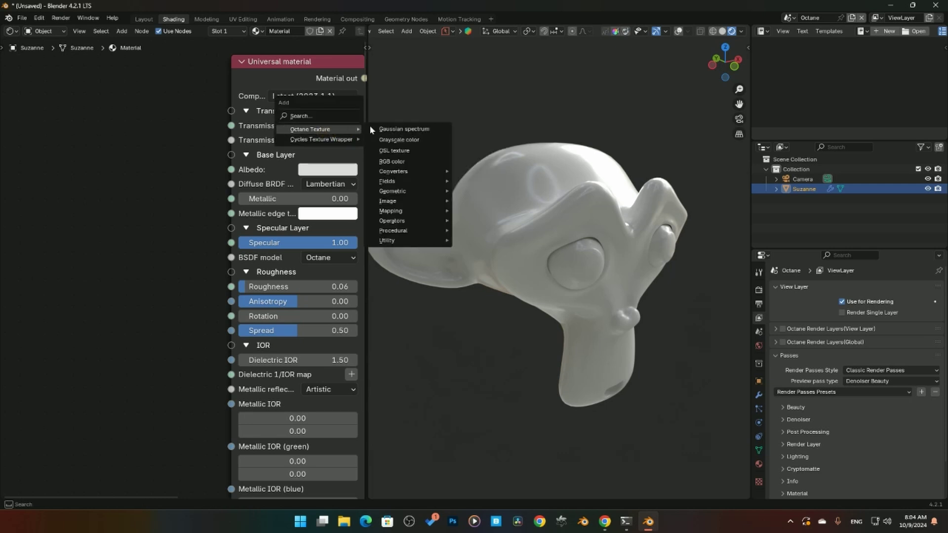
click(399, 140)
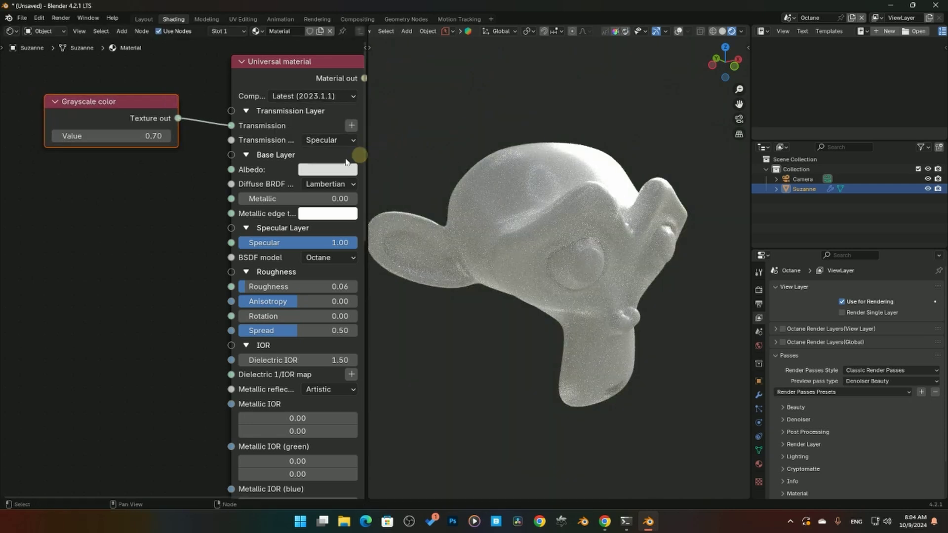
Set the Albedo to black and the BSDF model to GGX
click(328, 169)
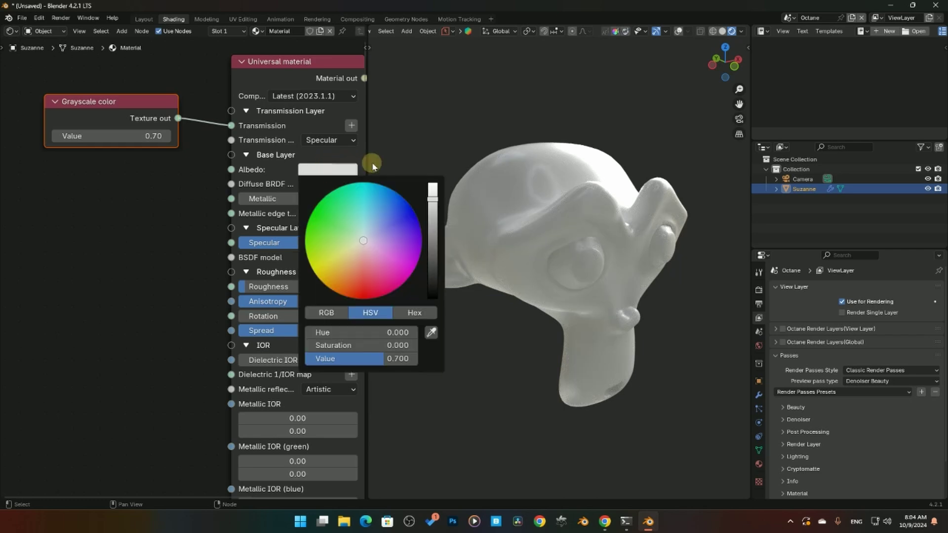
drag(436, 200, 433, 297)
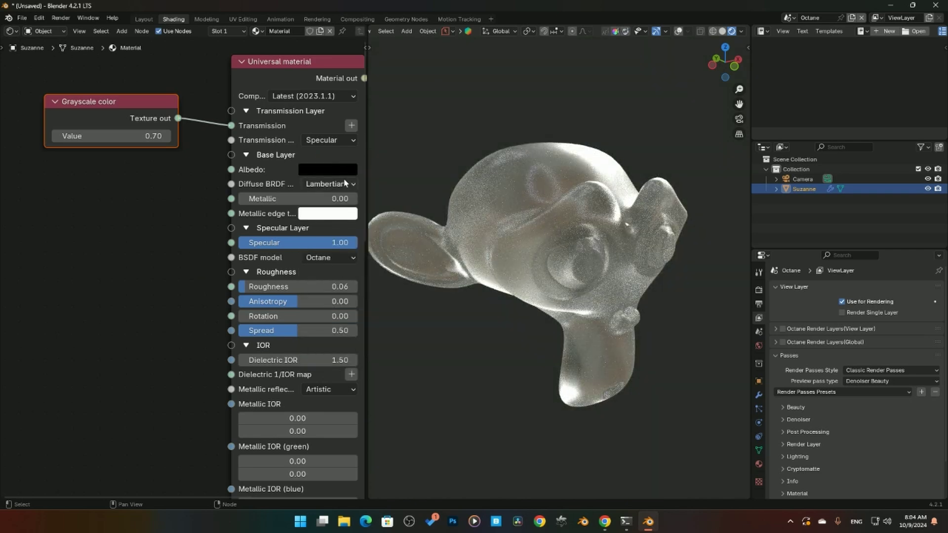
click(318, 257)
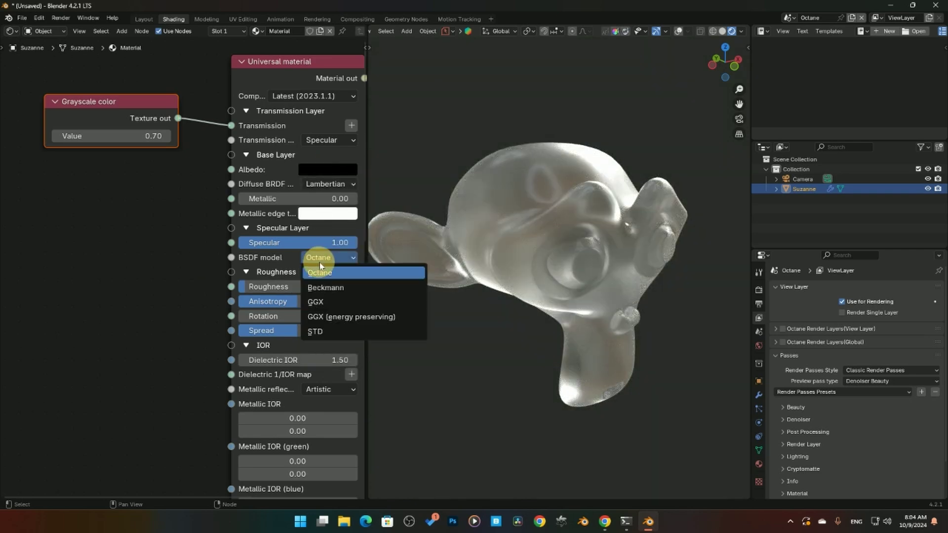
click(332, 298)
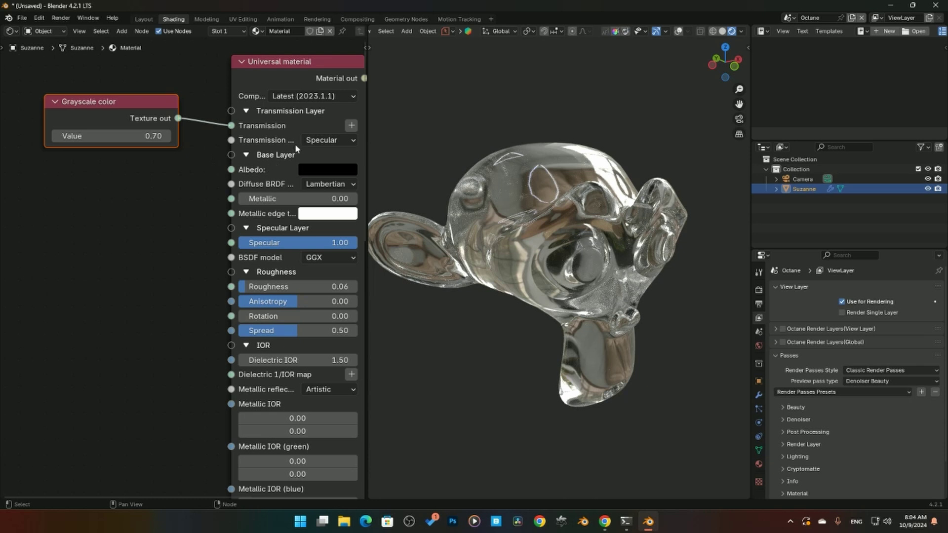
Compare Transmission types Diffuse and Thin wall, settling on Thin wall (diffuse)
click(315, 141)
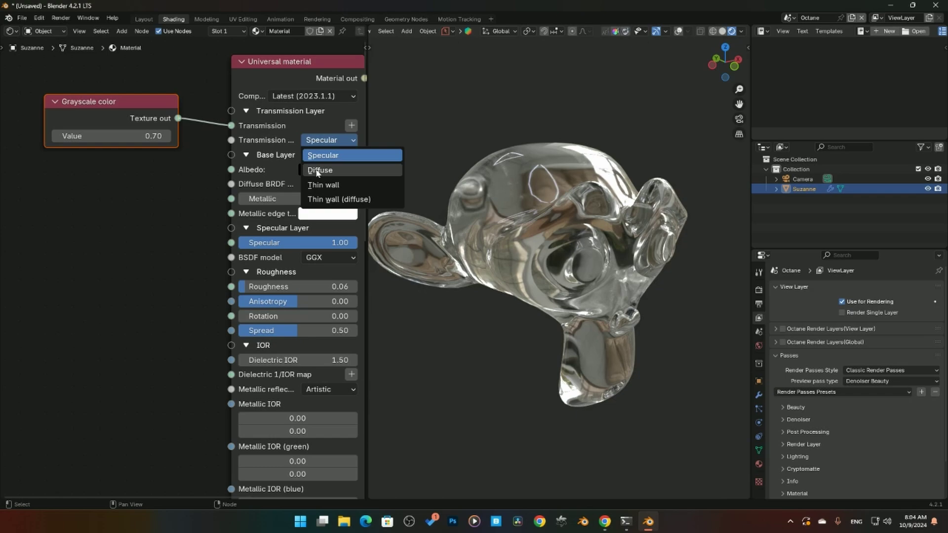
click(319, 170)
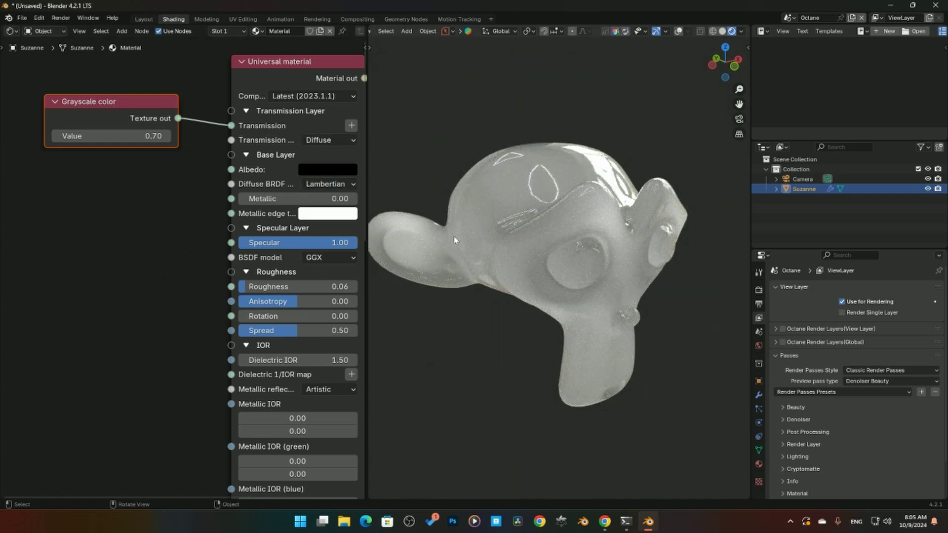
middle_drag(474, 247, 402, 195)
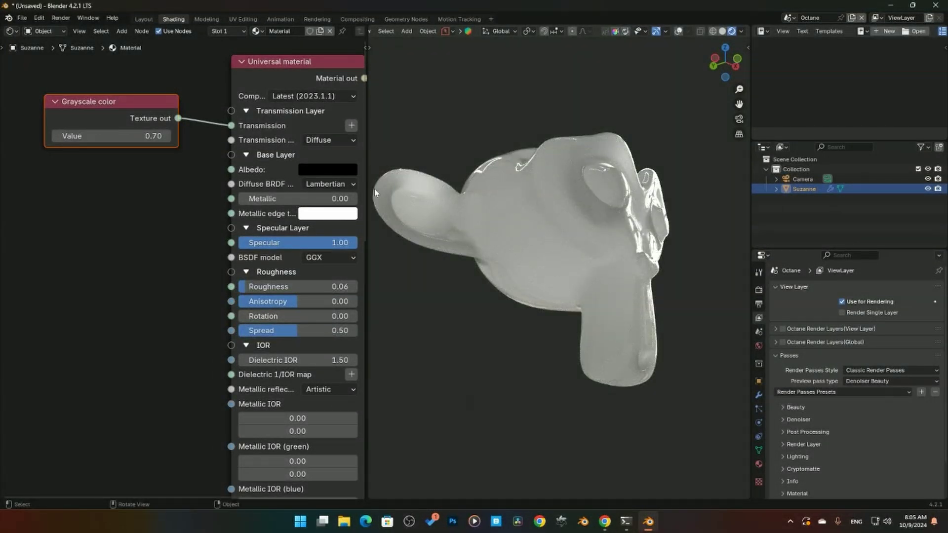
click(333, 141)
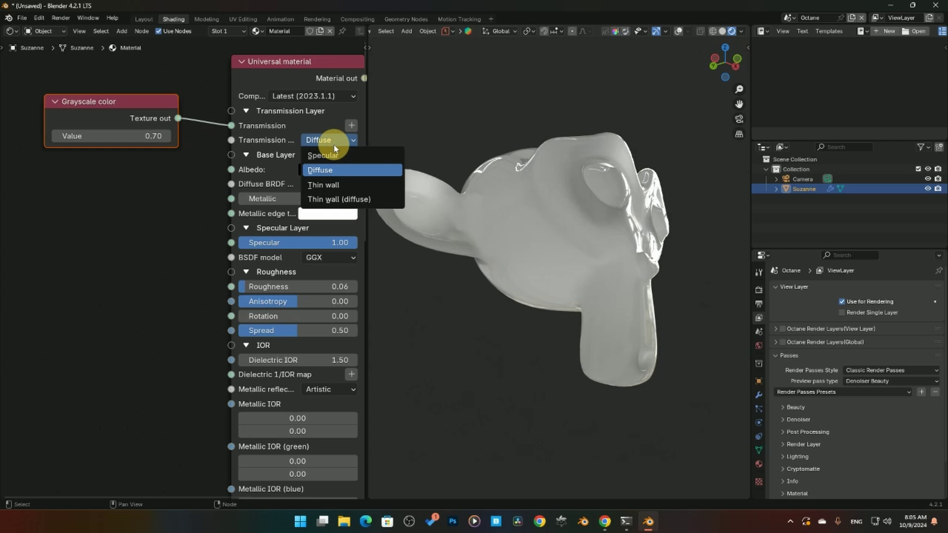
click(333, 185)
mouse_move(583, 267)
middle_down()
mouse_move(565, 287)
mouse_move(573, 265)
middle_up()
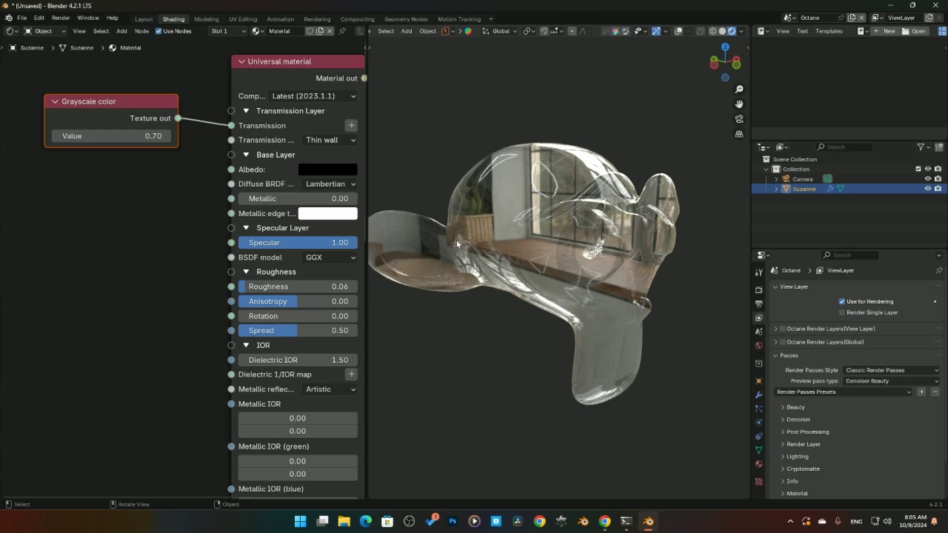
click(340, 141)
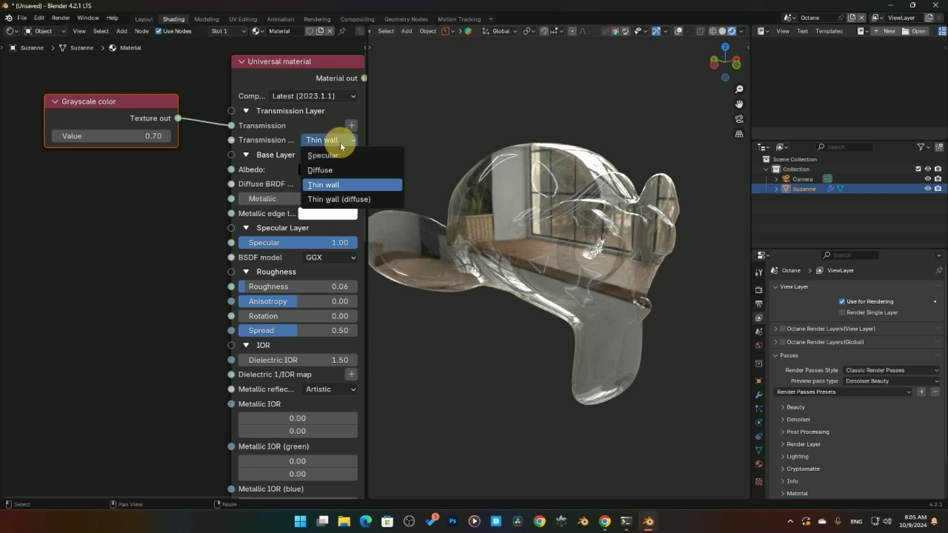
click(345, 200)
middle_drag(588, 269, 501, 242)
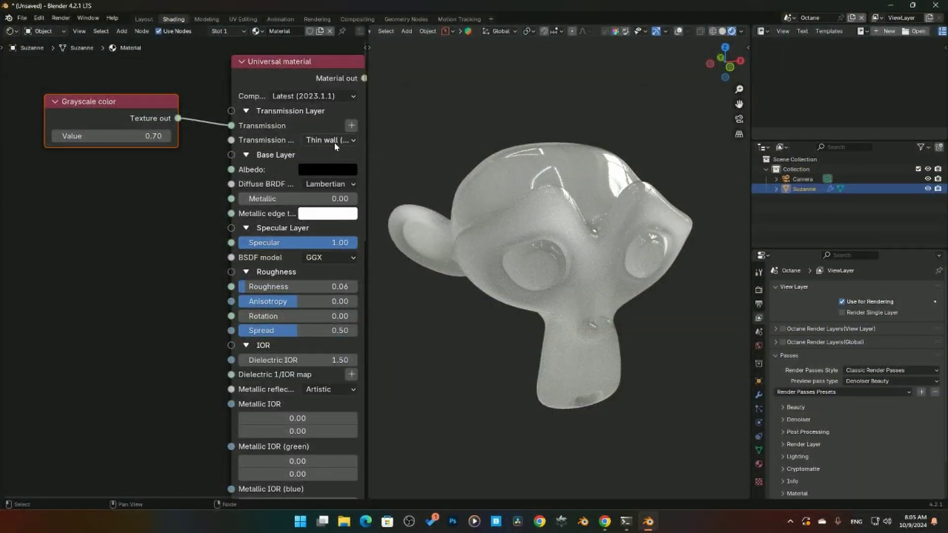
click(334, 141)
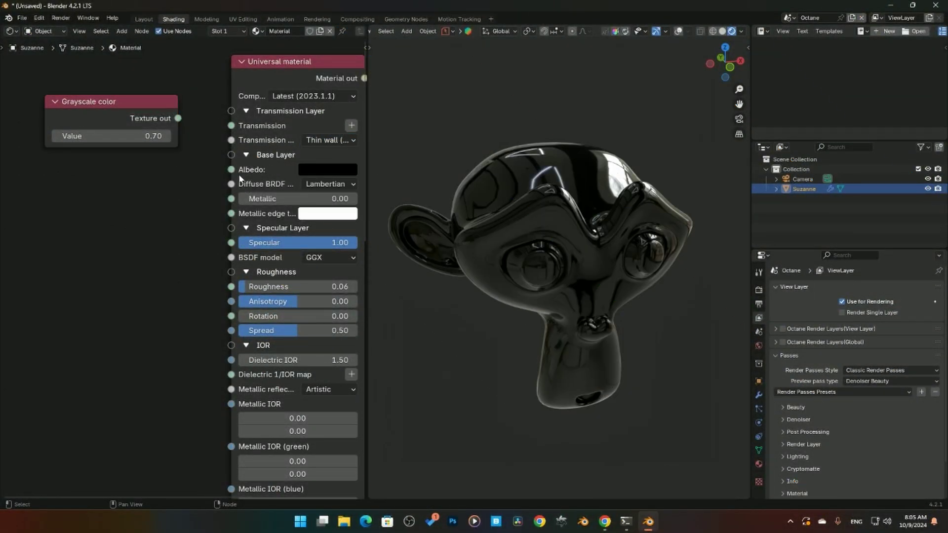
click(239, 178)
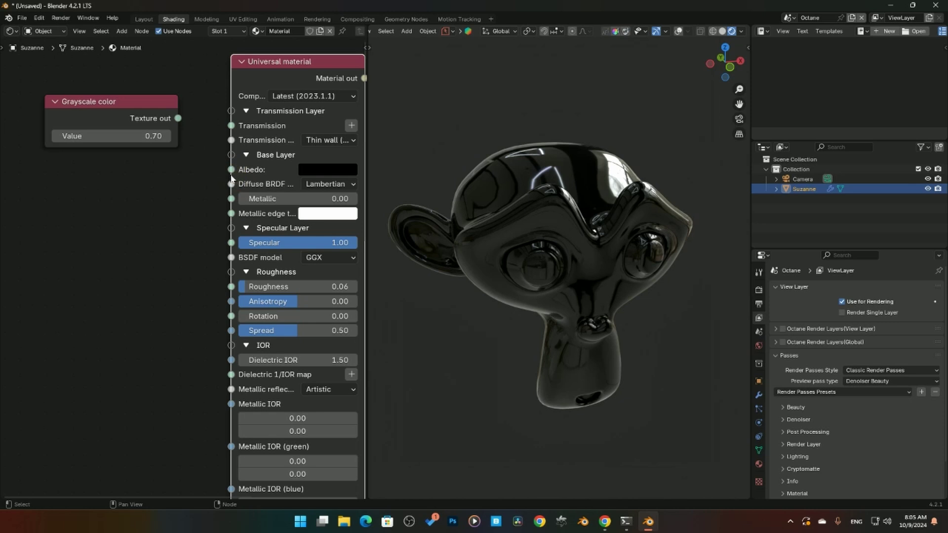
Widen the node, set Diffuse BRDF to Oren-Nayar and Roughness to 0.50
click(230, 89)
drag(231, 83, 99, 88)
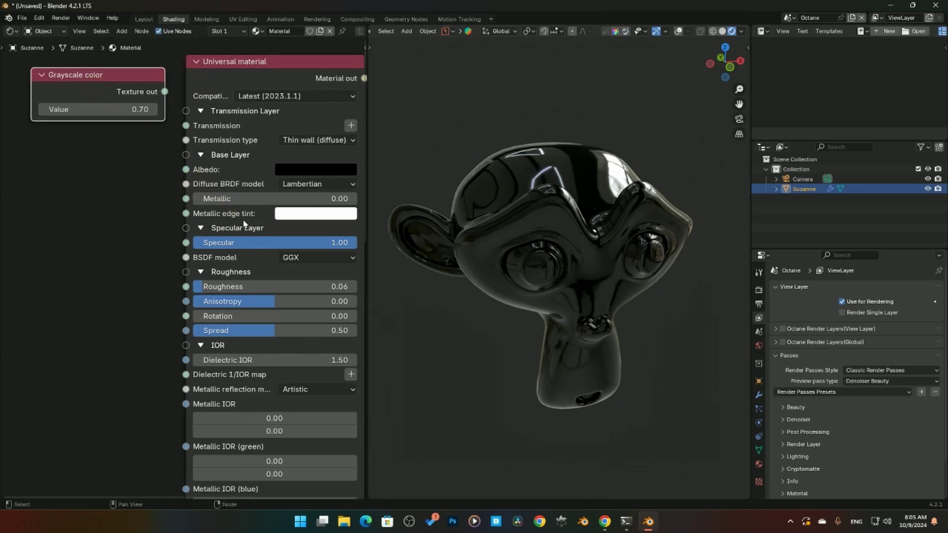
click(305, 186)
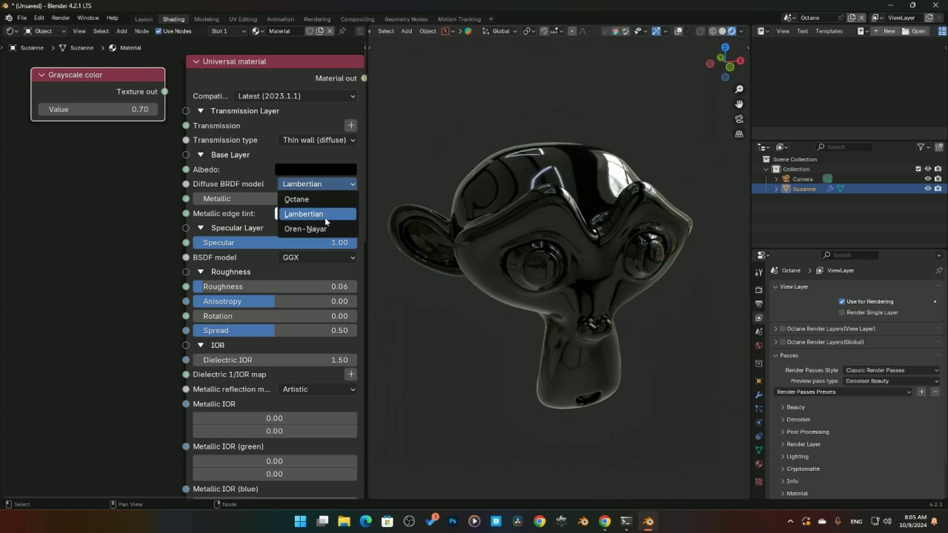
click(304, 230)
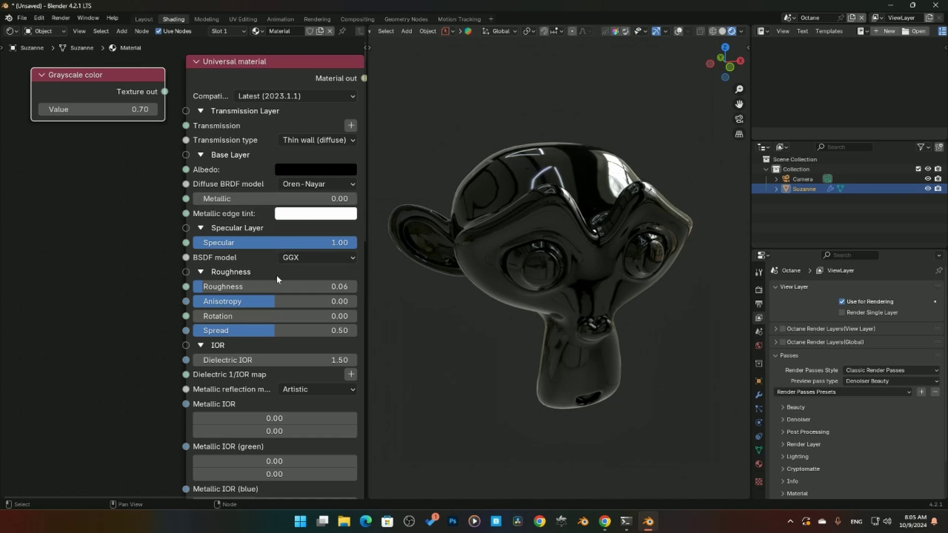
drag(276, 286, 345, 286)
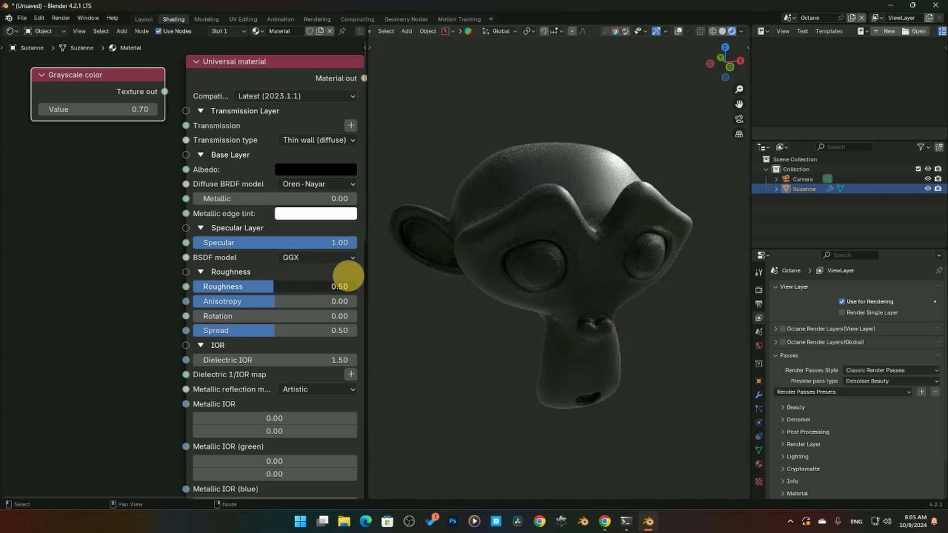
Cycle the Diffuse BRDF model through Octane and Oren-Nayar, ending on Lambertian
click(296, 184)
click(296, 197)
click(299, 184)
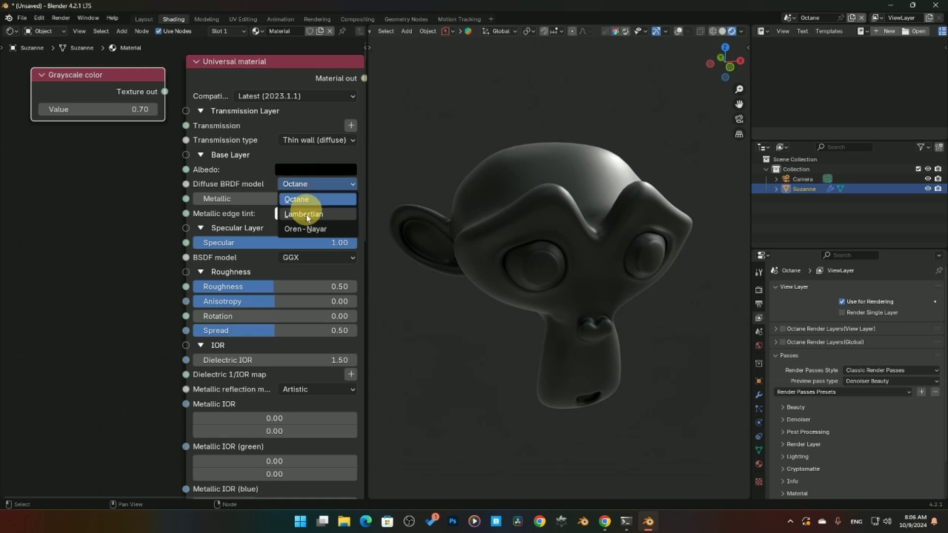
click(306, 215)
click(319, 184)
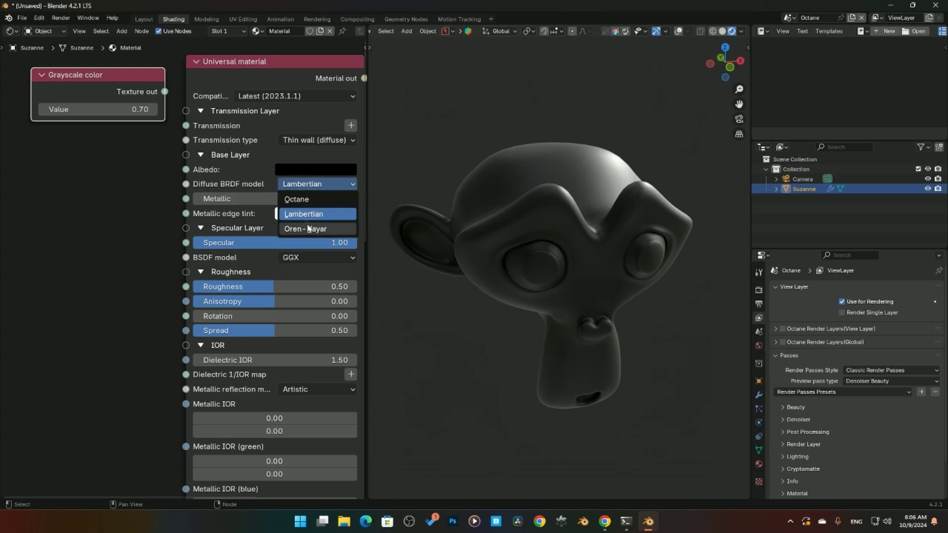
click(305, 226)
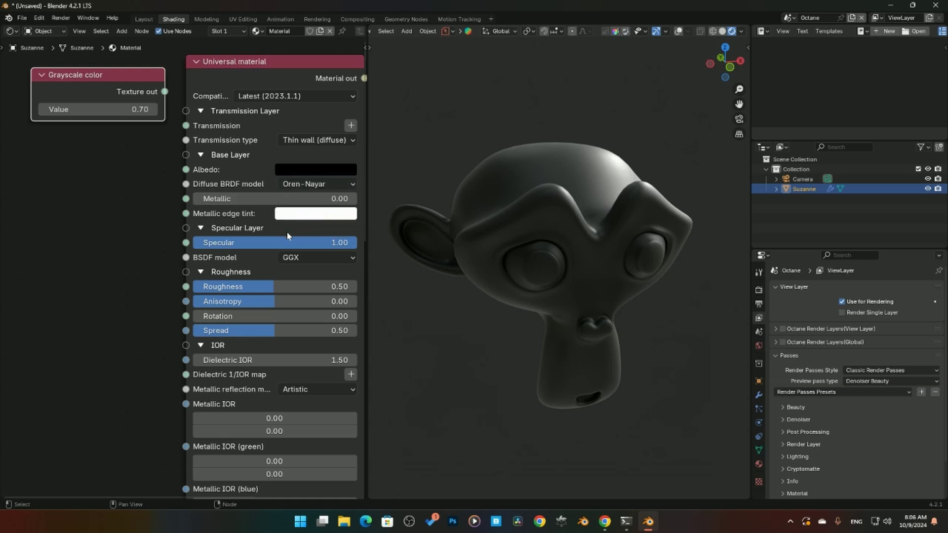
click(298, 183)
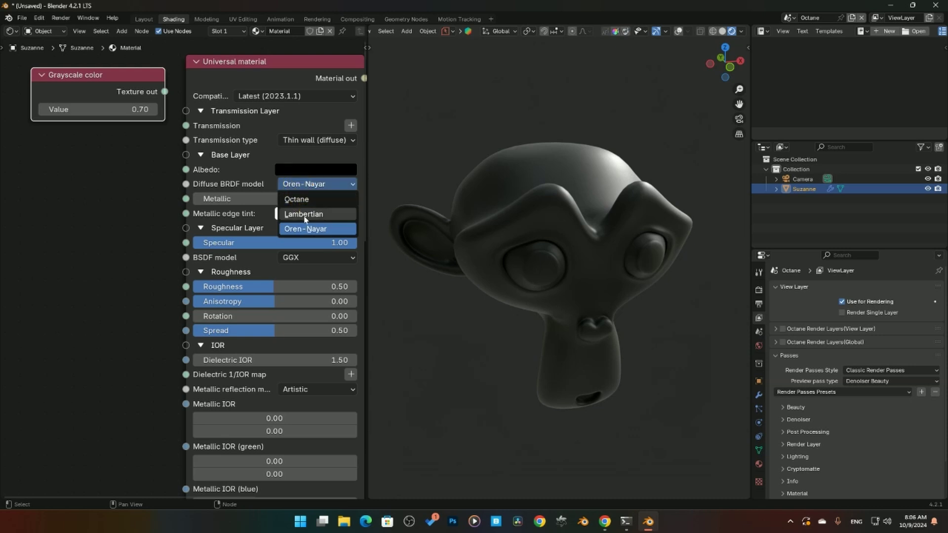
click(304, 214)
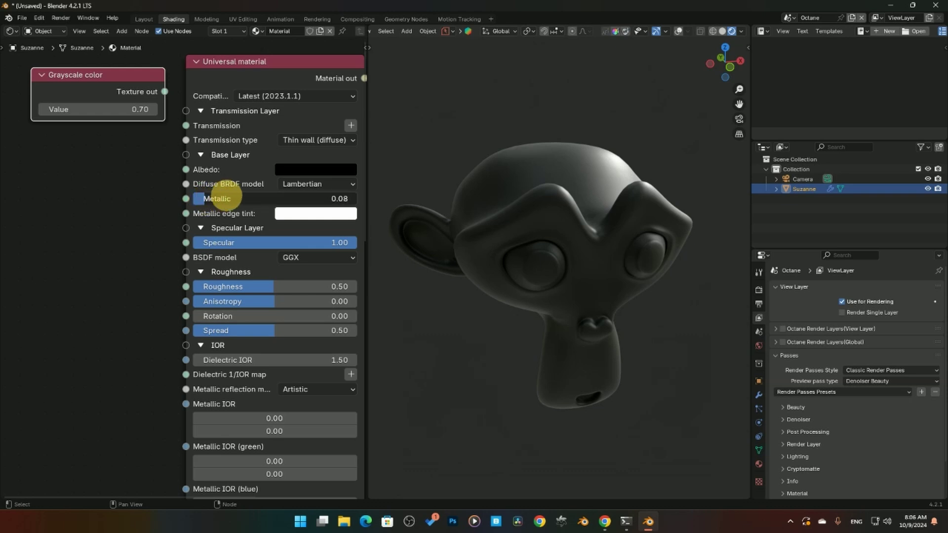
Set Metallic to 1.00, Roughness to 0.12 and the Albedo to light grey
drag(222, 197, 364, 197)
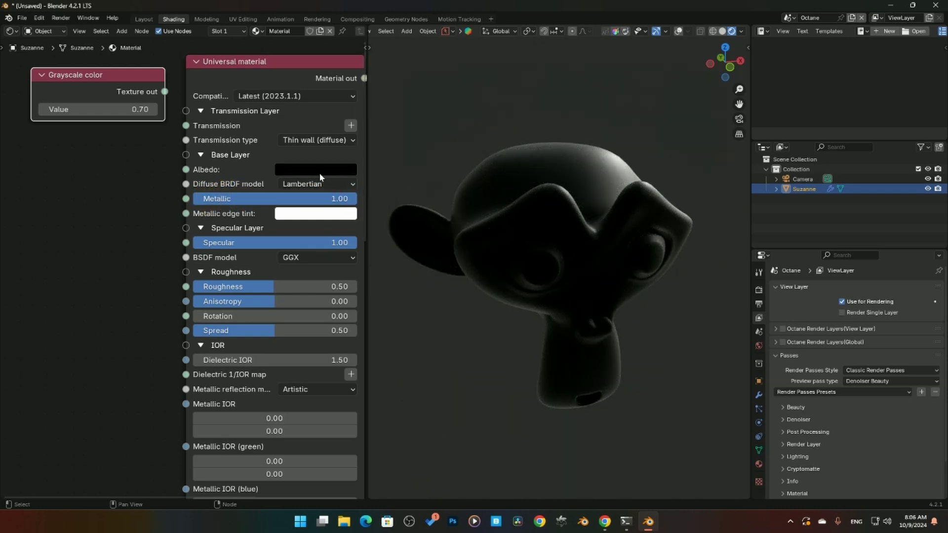
drag(316, 285, 258, 285)
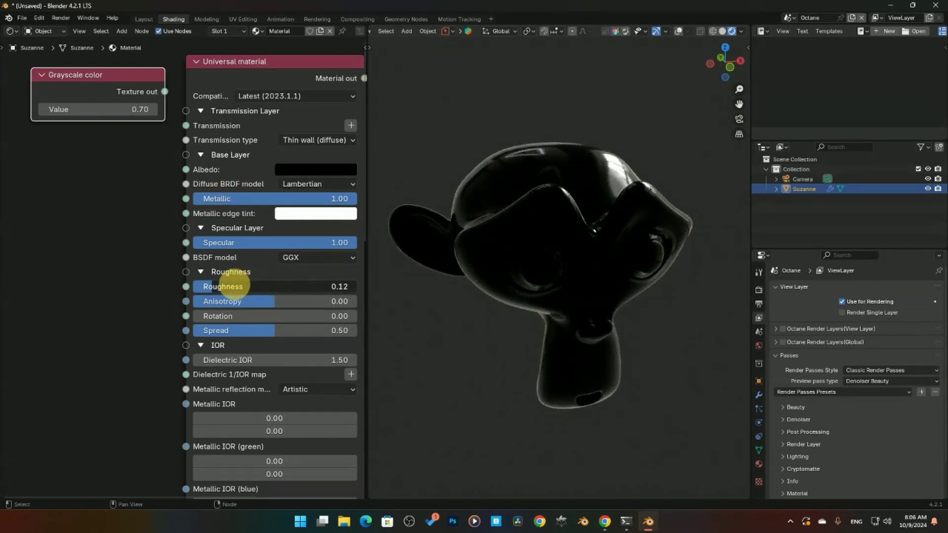
click(307, 169)
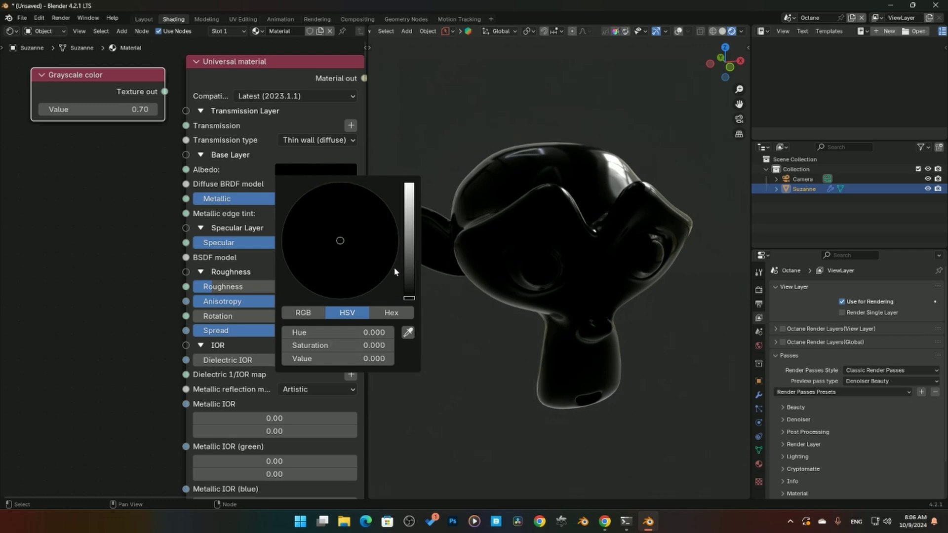
drag(411, 302, 409, 198)
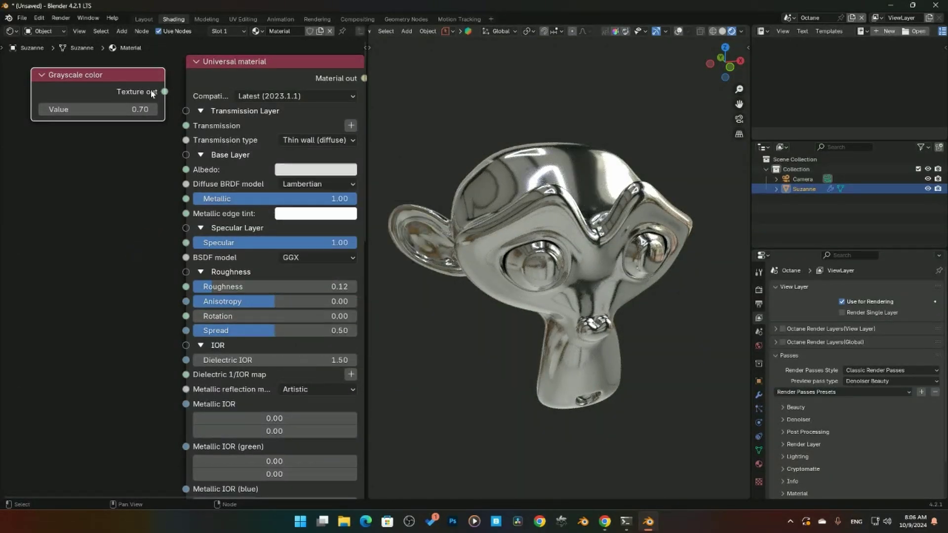
Test driving Metallic with the Grayscale color node, then unlink it
drag(165, 92, 186, 199)
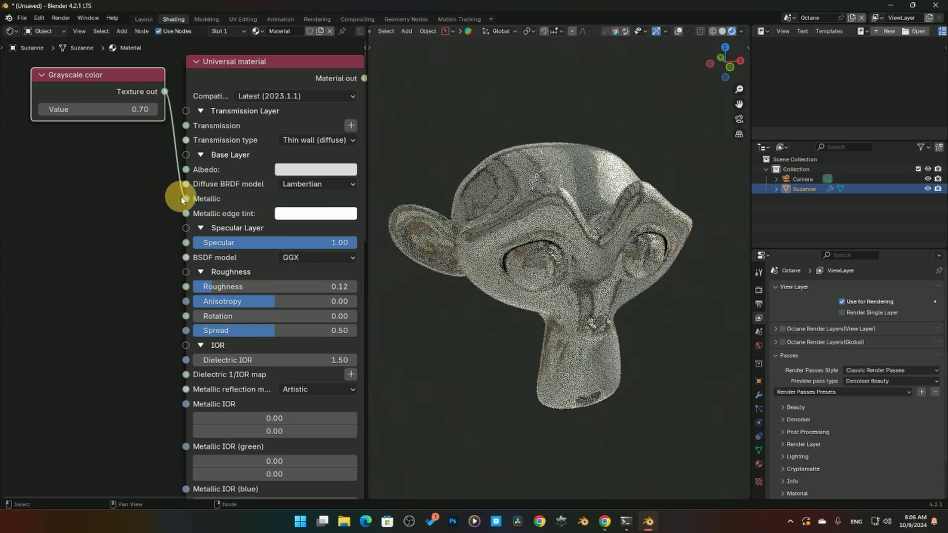
drag(120, 78, 93, 181)
middle_drag(540, 264, 403, 263)
drag(185, 199, 133, 150)
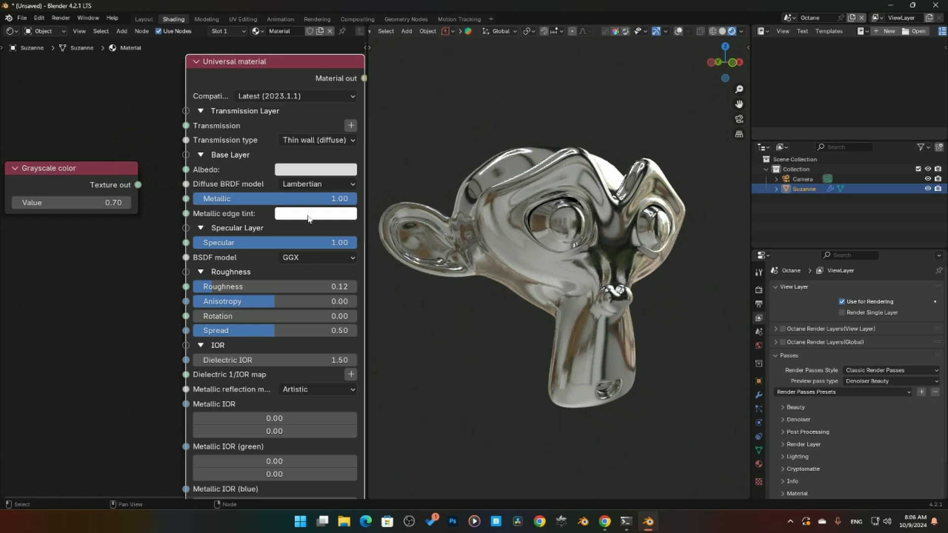
Darken the Albedo grey slightly and test feeding it the Grayscale color, then unlink
click(326, 172)
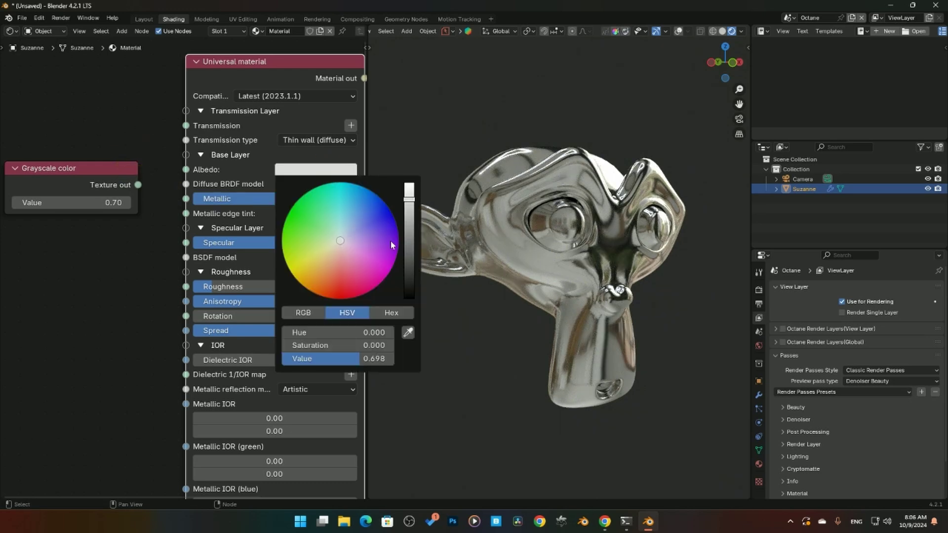
mouse_move(408, 208)
mouse_down()
mouse_move(407, 241)
mouse_move(406, 218)
mouse_up()
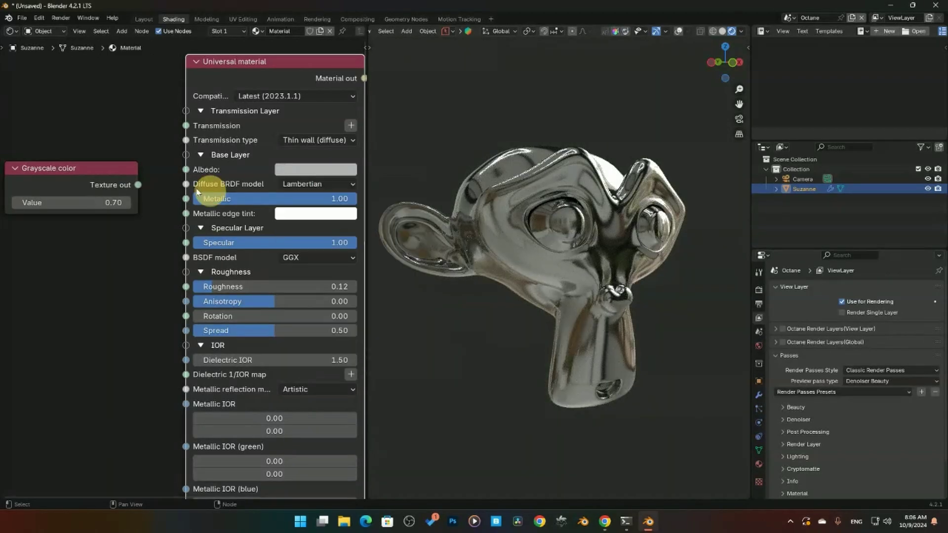
drag(138, 185, 186, 169)
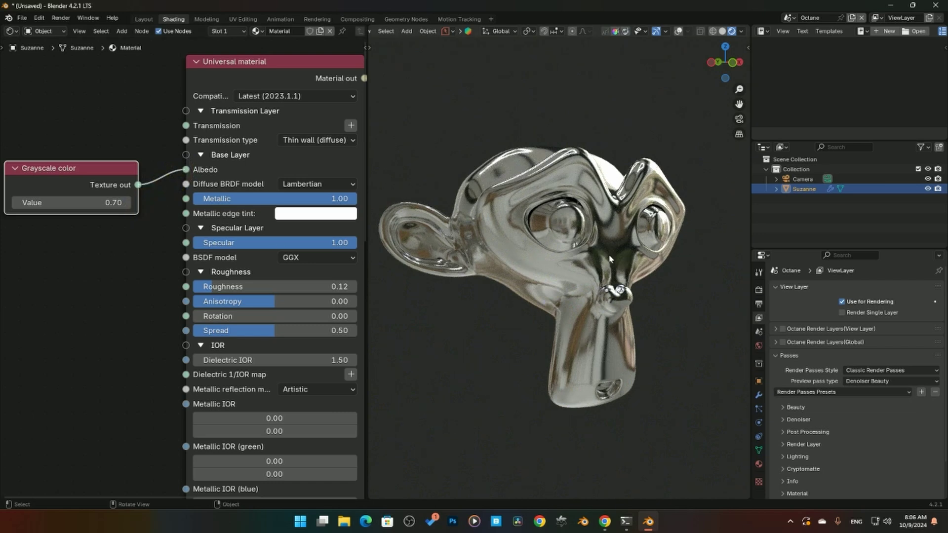
middle_drag(610, 259, 581, 261)
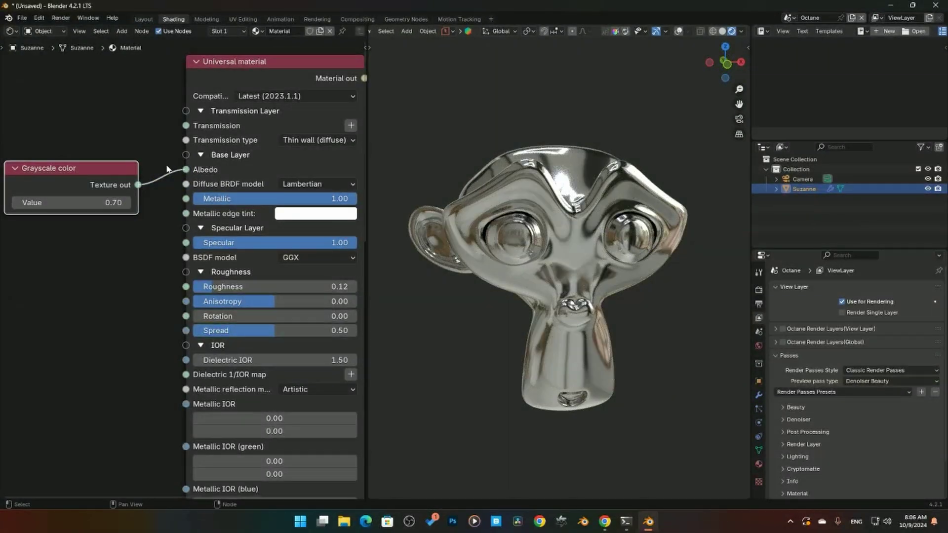
drag(185, 169, 144, 232)
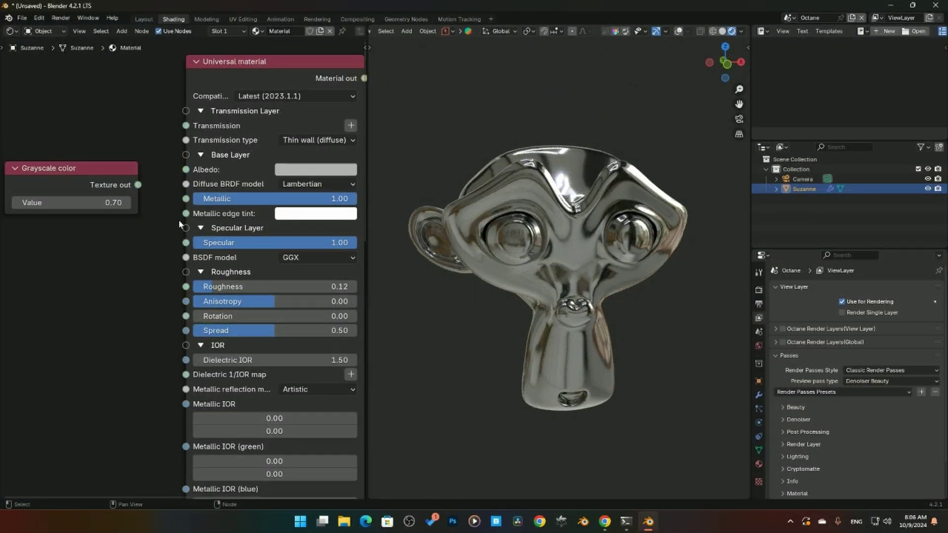
Try a green Metallic edge tint
click(316, 223)
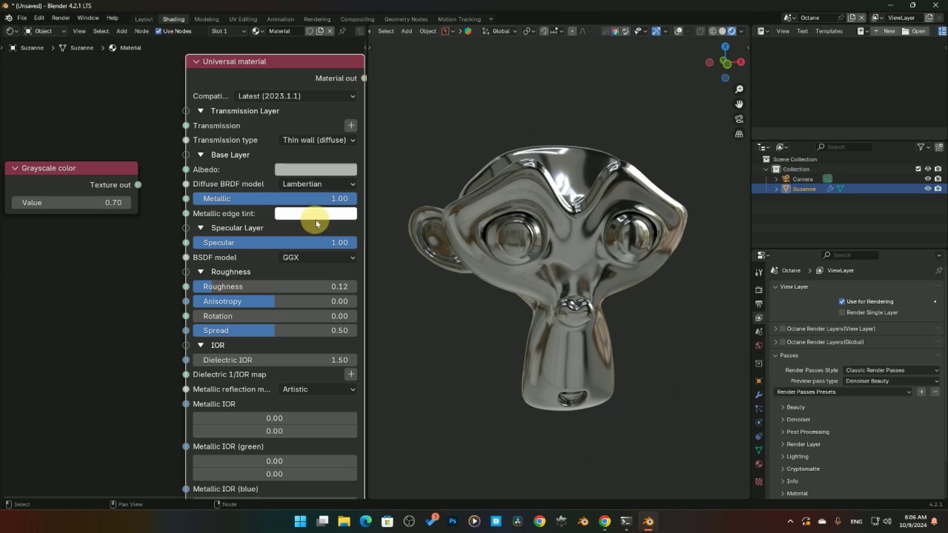
click(323, 218)
drag(350, 273, 293, 266)
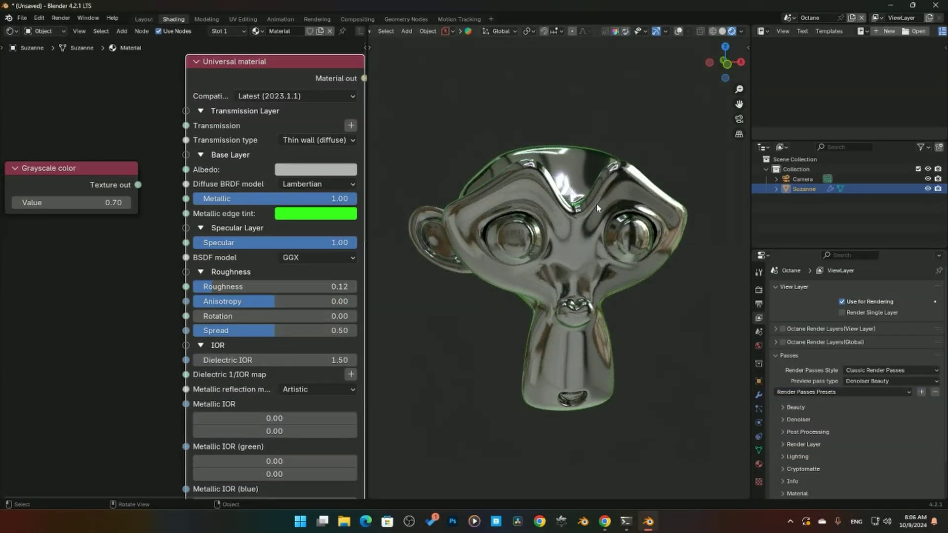
middle_drag(566, 191, 561, 213)
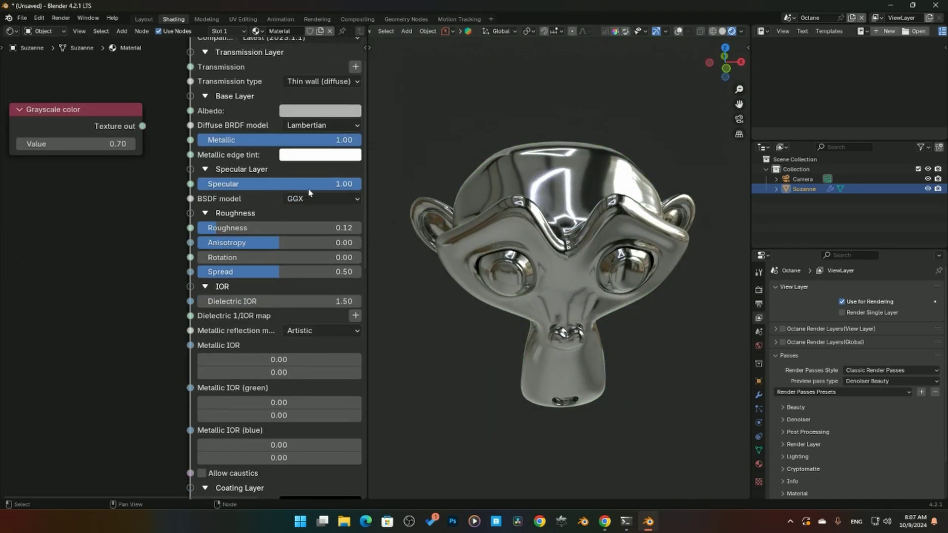
Lower both Specular and Metallic to 0.00
drag(310, 192, 346, 215)
middle_drag(553, 218, 500, 260)
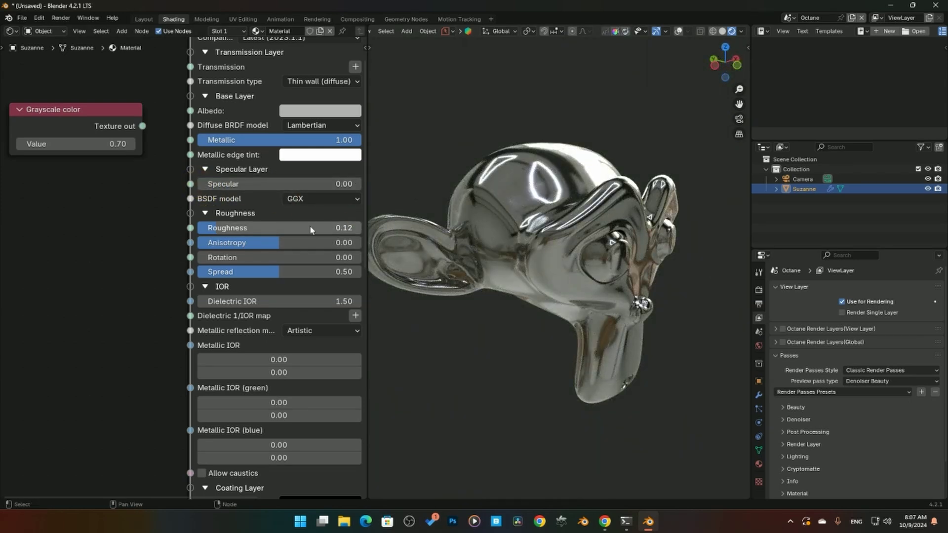
drag(328, 140, 773, 140)
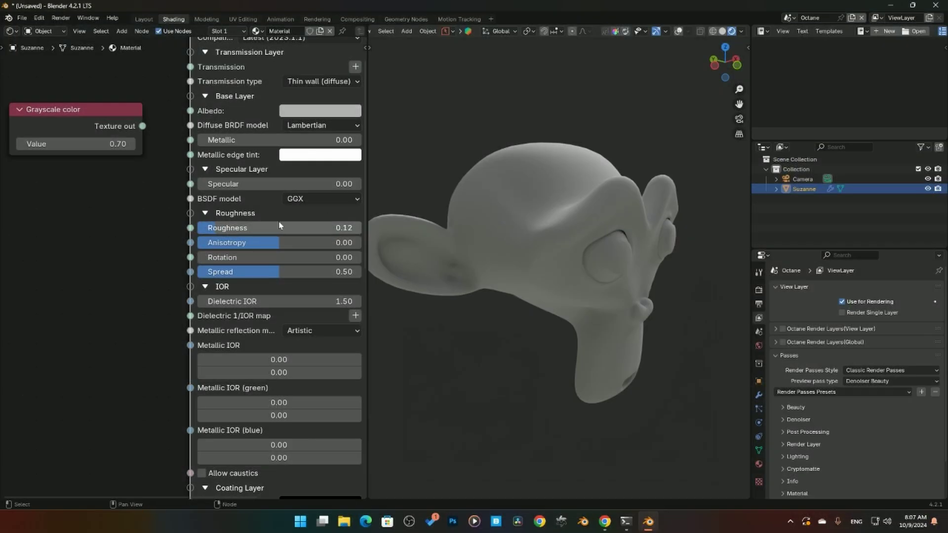
middle_drag(610, 245, 493, 208)
Restore Specular to 1.00, keep Roughness at 0.06, and set Anisotropy to -0.05
drag(277, 193, 539, 218)
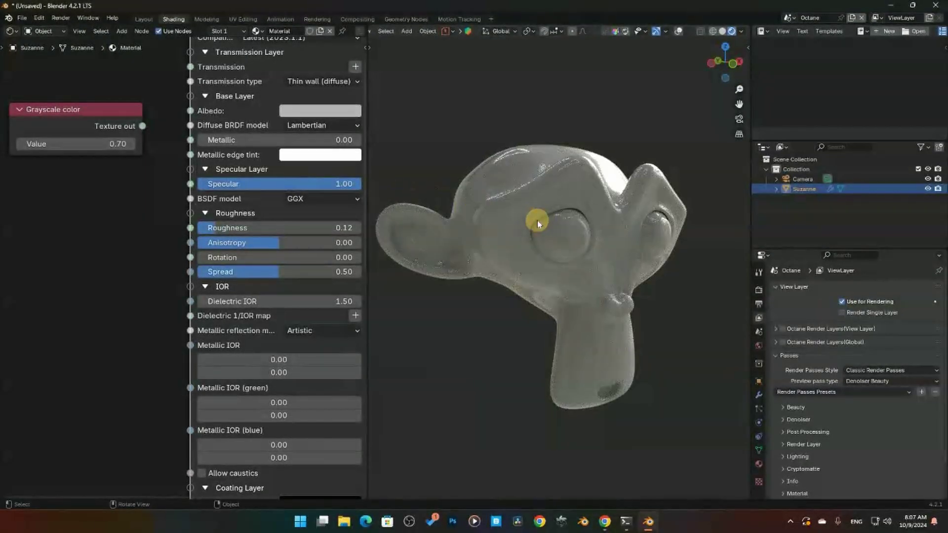
middle_drag(539, 218, 535, 241)
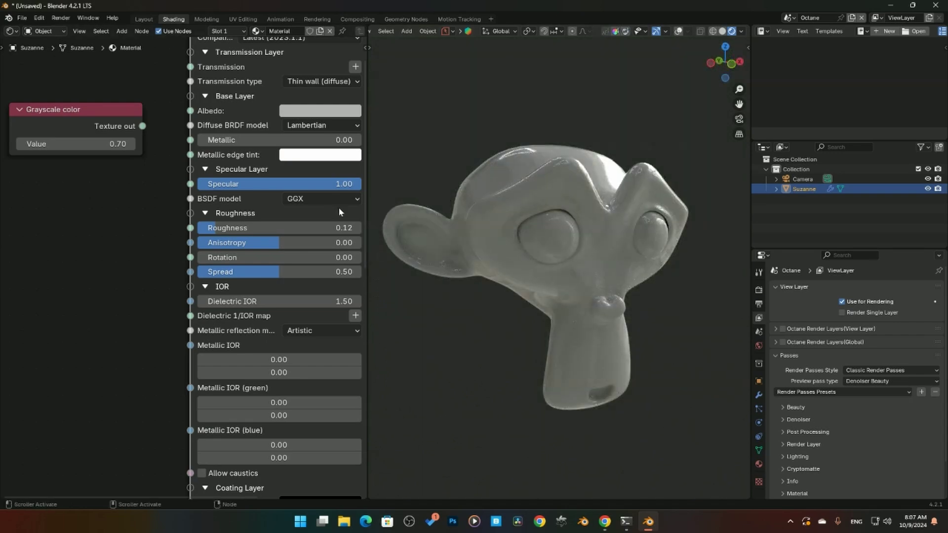
middle_drag(339, 214, 343, 160)
drag(228, 176, 339, 181)
key(ctrl+z)
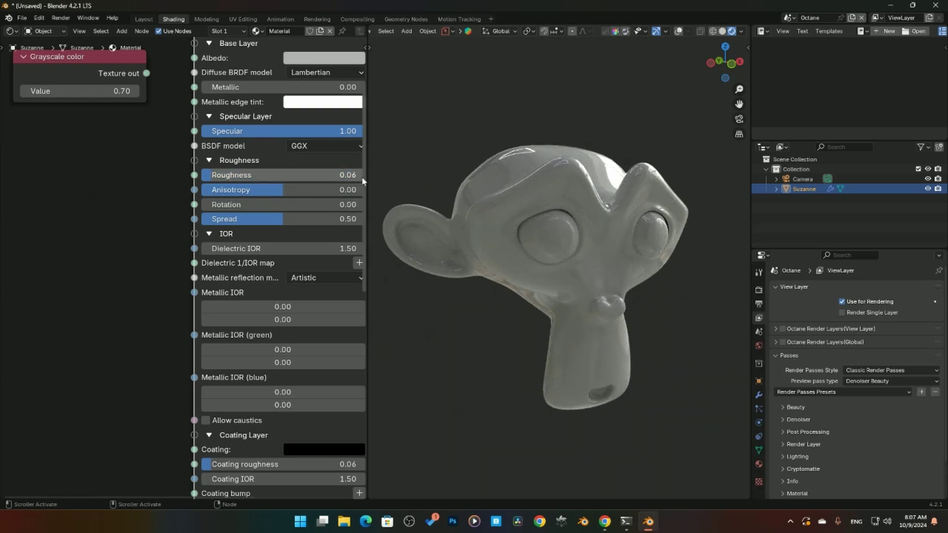
middle_drag(544, 251, 596, 262)
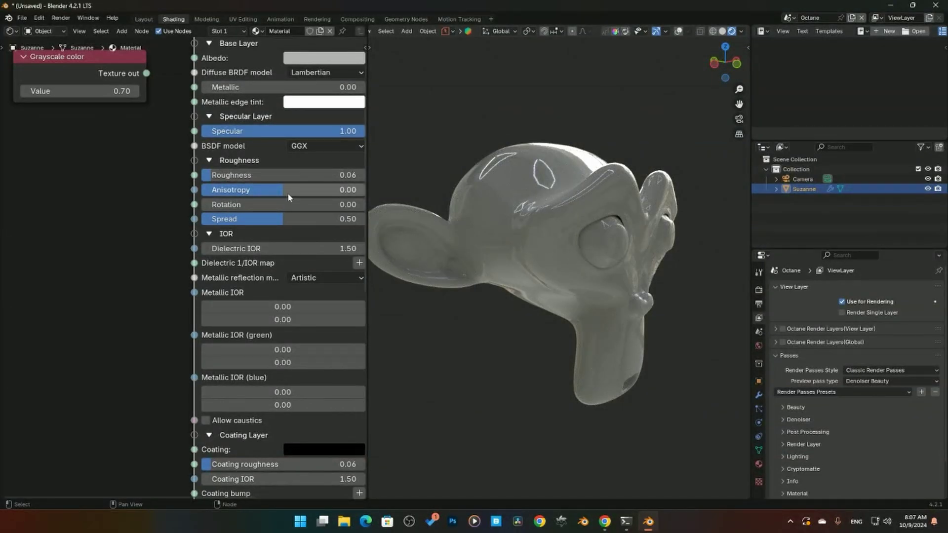
drag(280, 192, 283, 224)
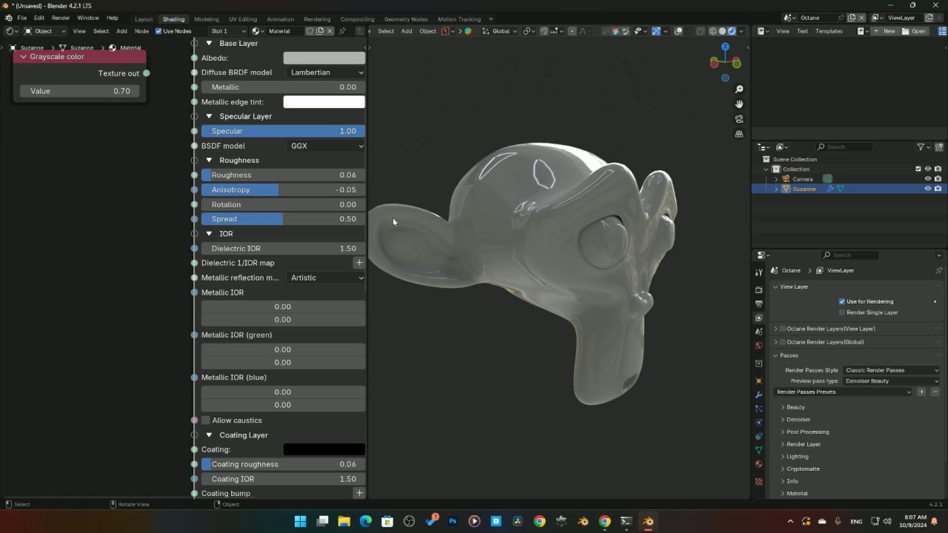
Test Metallic at 1.00, reset Anisotropy to 0.00, and tweak highlight Rotation and Spread
drag(306, 88, 505, 88)
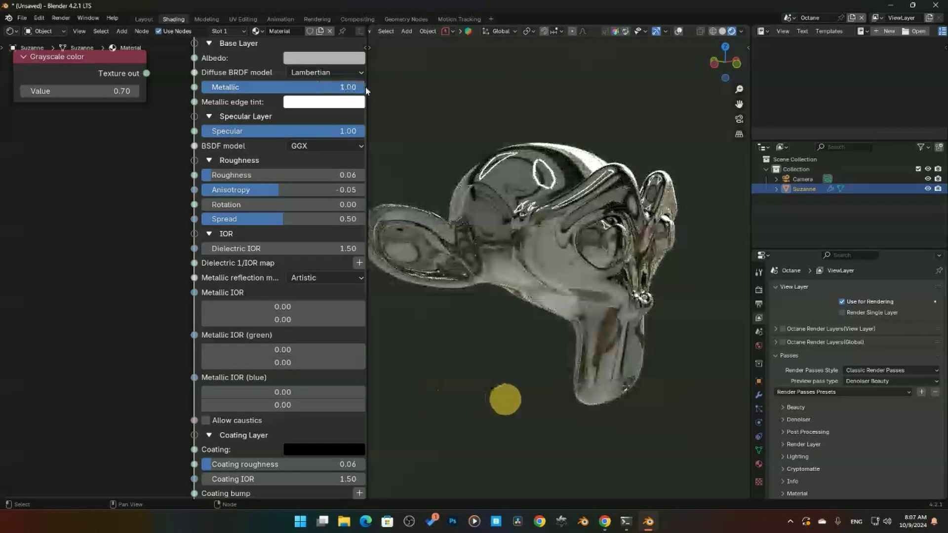
drag(297, 191, 368, 220)
key(BackSpace)
drag(261, 221, 293, 220)
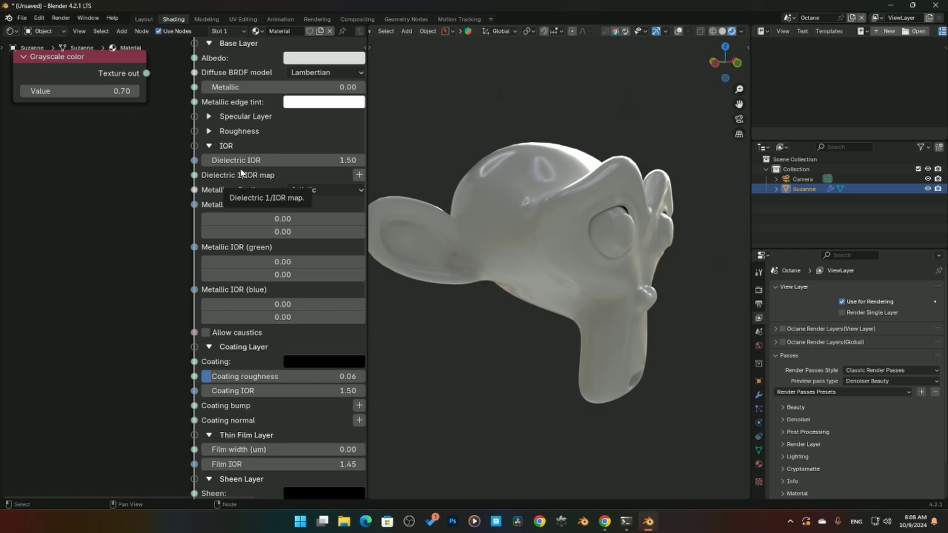
middle_drag(410, 217, 516, 232)
click(325, 59)
Test a higher Dielectric IOR, reset it to 1.50, then list the Metallic reflection modes
drag(240, 119, 273, 116)
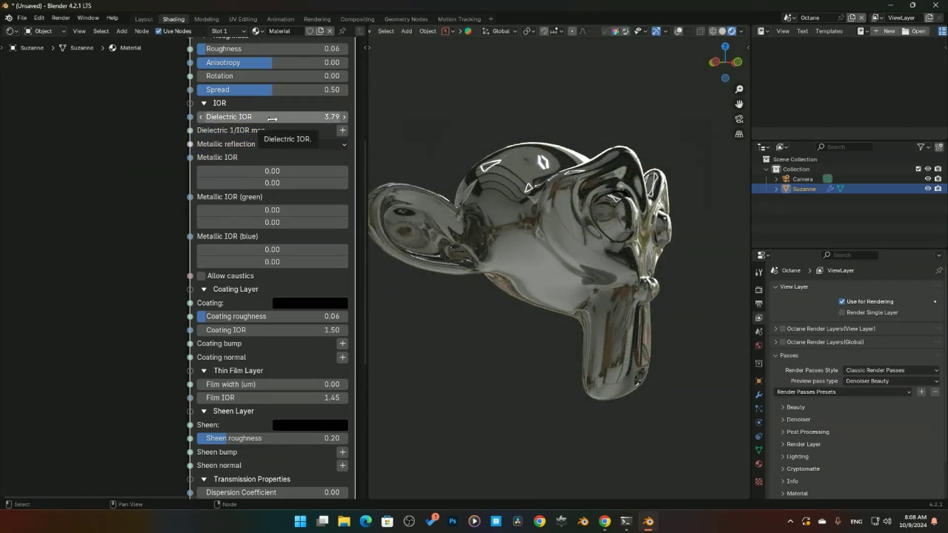
key(BackSpace)
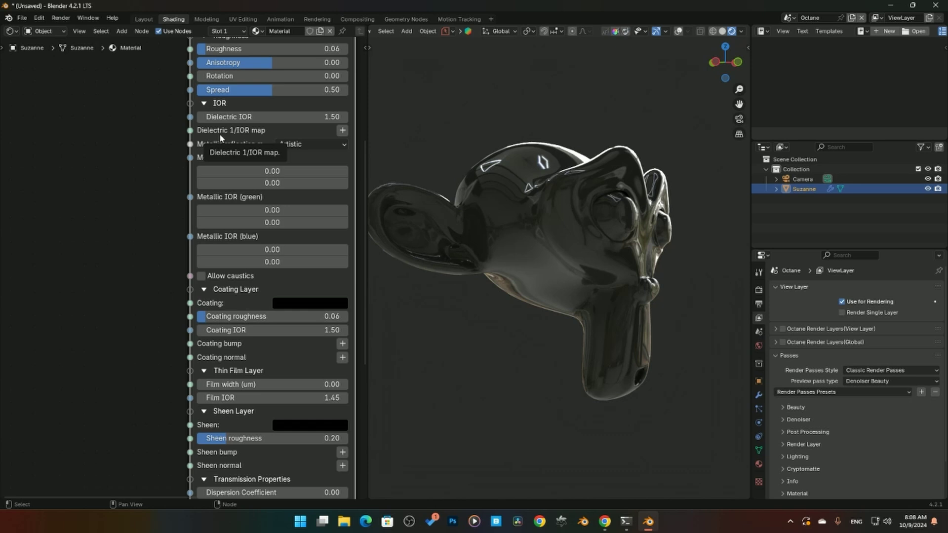
click(344, 132)
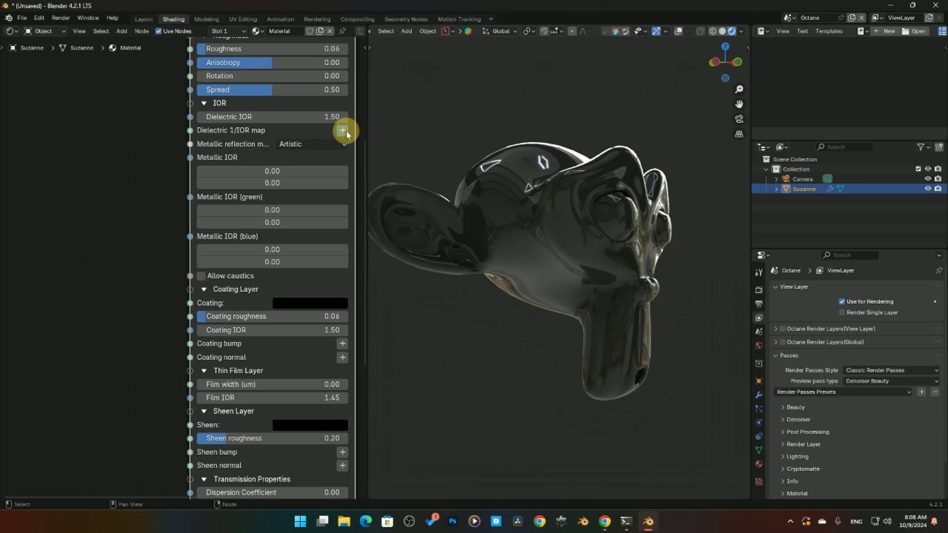
click(172, 139)
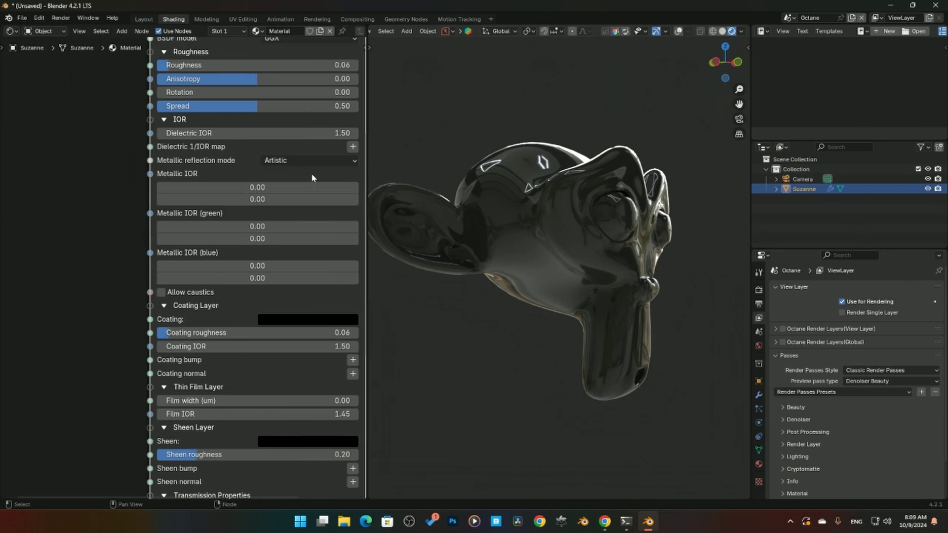
click(318, 160)
click(276, 160)
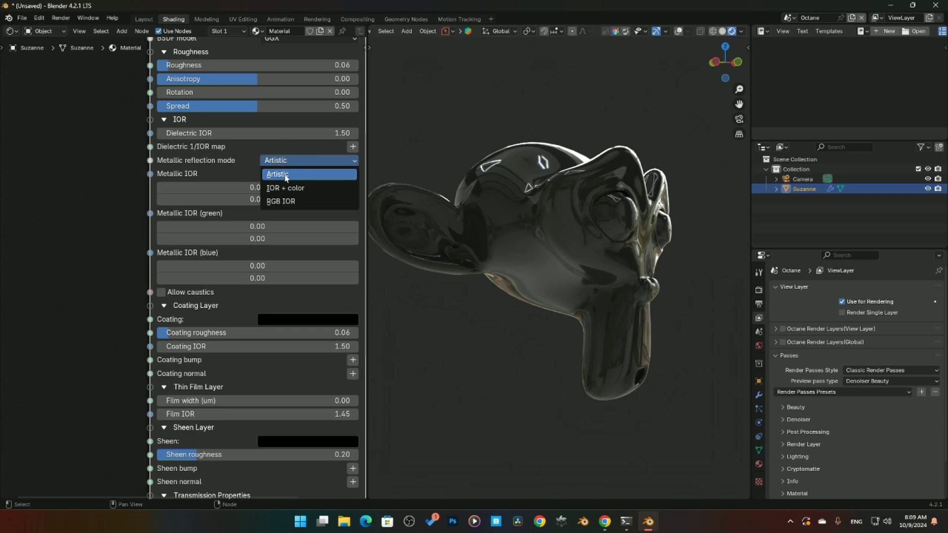
Switch metallic reflection to RGB IOR and raise the IOR values (2.24, 4.97, 3.56, 2.03)
click(298, 203)
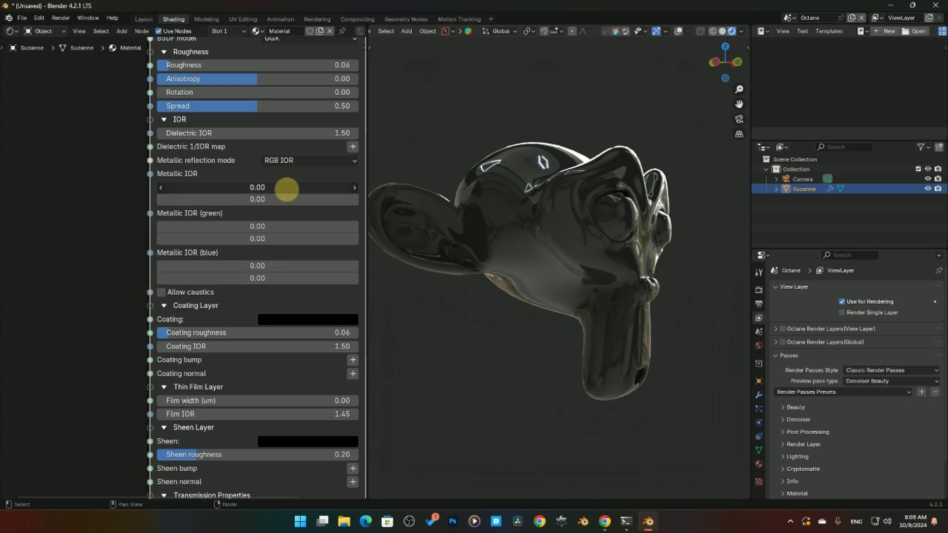
drag(281, 187, 398, 186)
drag(196, 200, 367, 201)
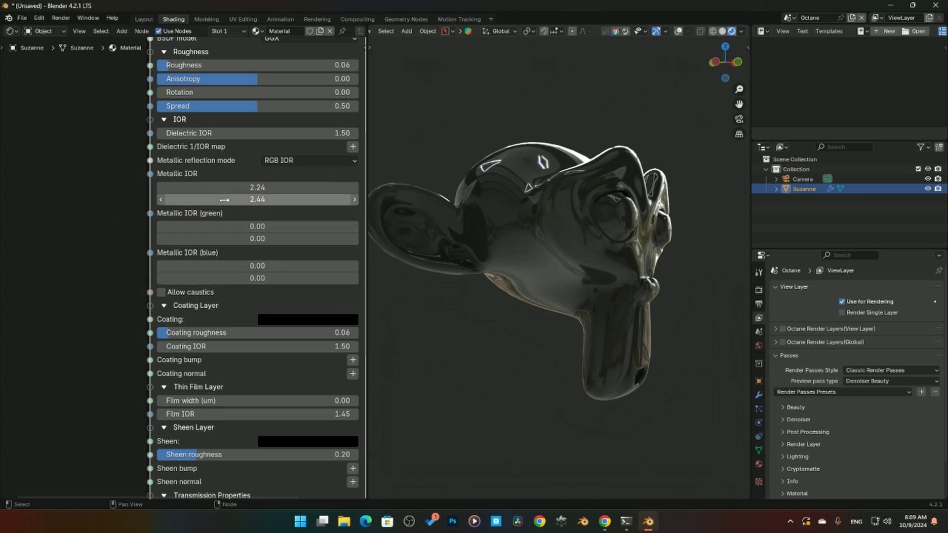
drag(228, 229, 474, 228)
drag(224, 239, 400, 239)
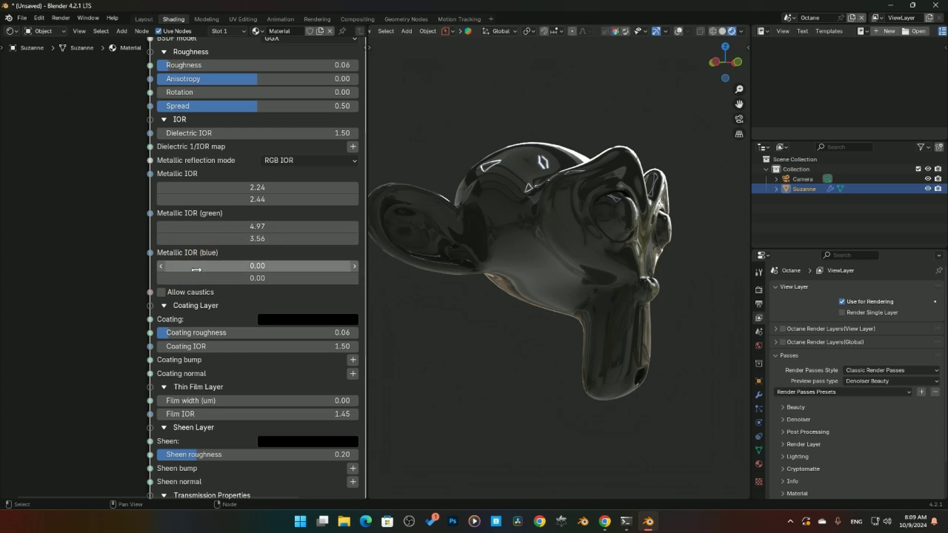
drag(203, 267, 318, 275)
drag(187, 278, 317, 288)
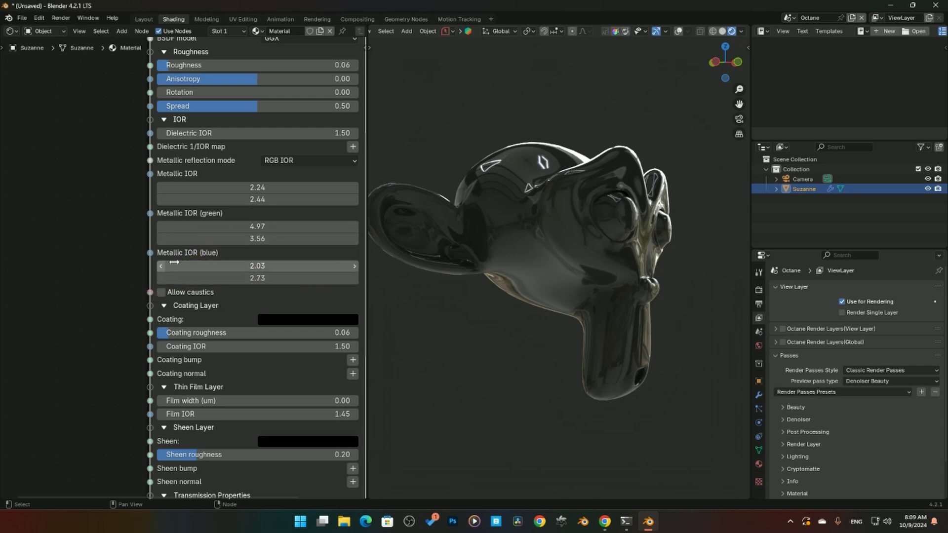
Reset every Metallic IOR value to 0.00 and set the reflection mode to Artistic
key(BackSpace)
key(BackSpace)
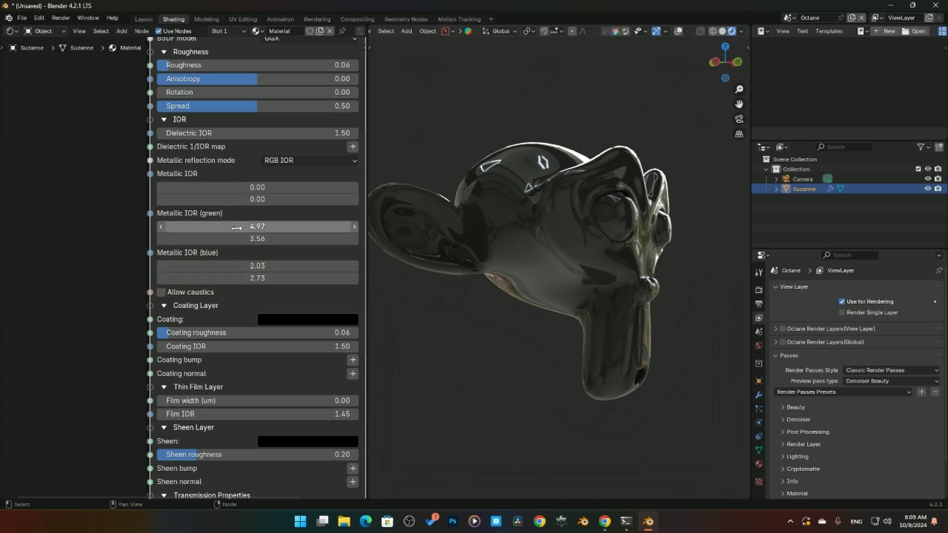
key(BackSpace)
key(BackSpace)
key(BackSpace)
key(BackSpace)
click(294, 160)
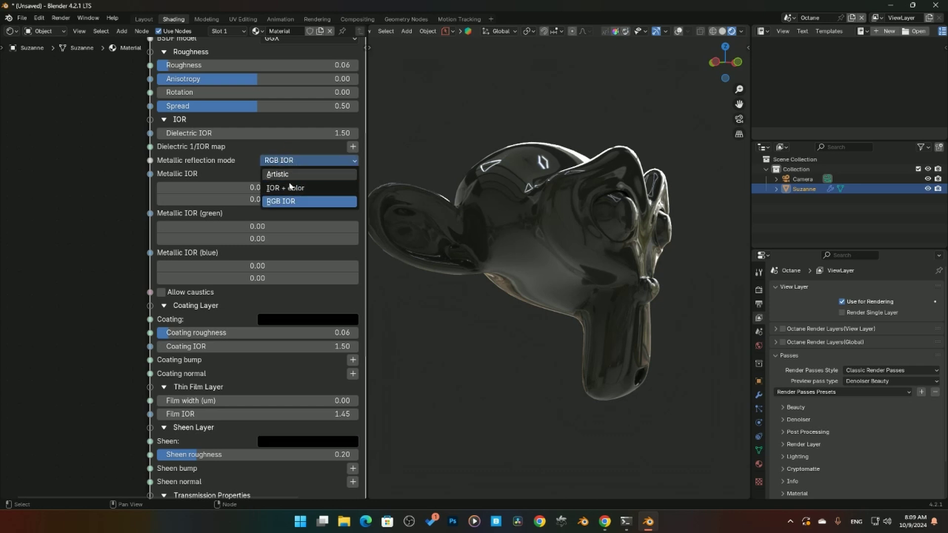
click(289, 175)
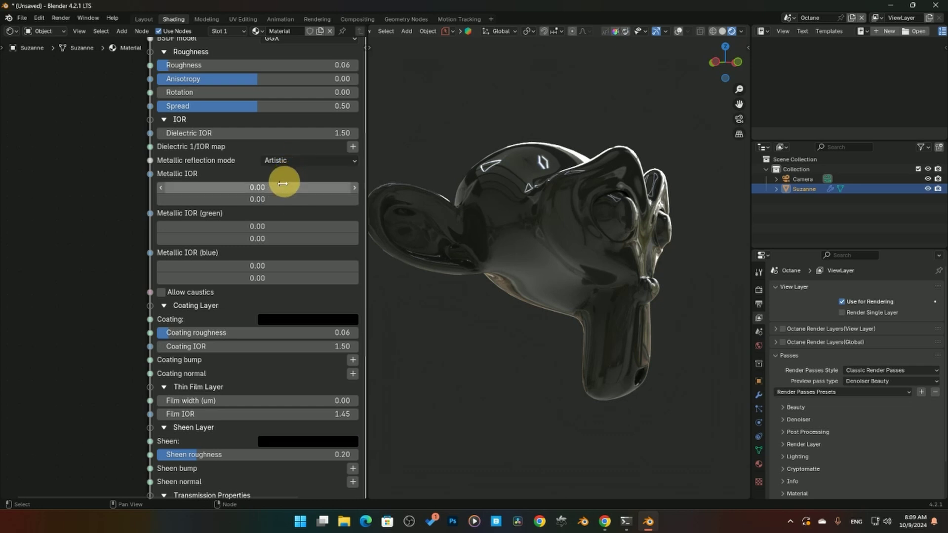
click(295, 161)
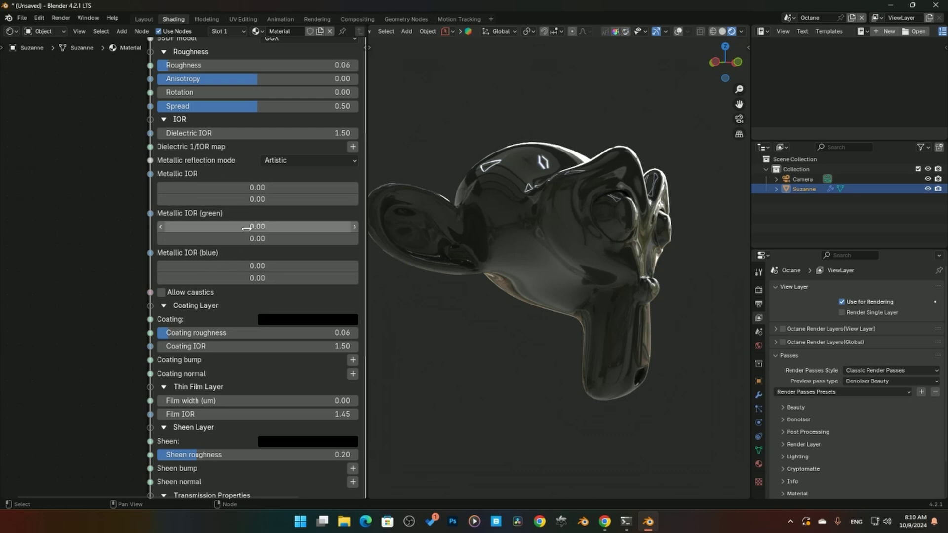
scroll(179, 264, down, 2)
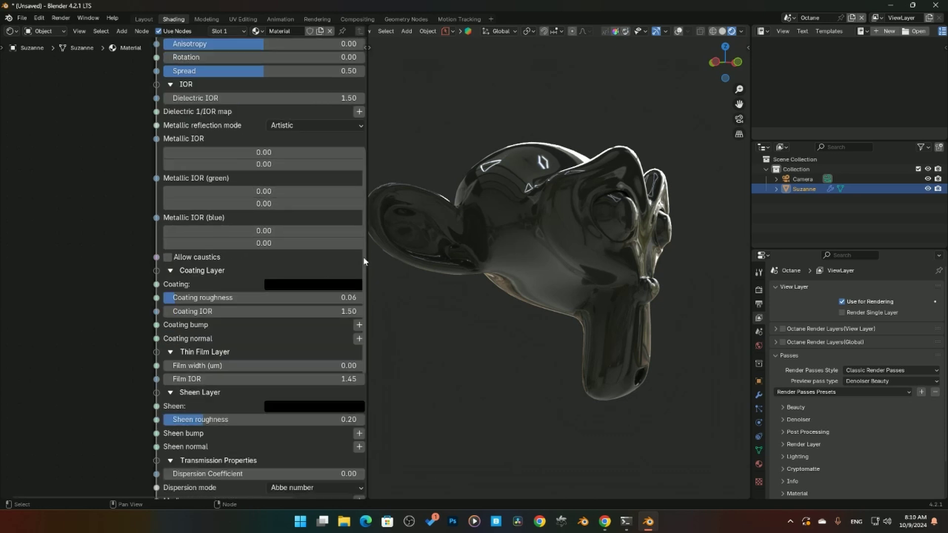
middle_drag(488, 261, 573, 292)
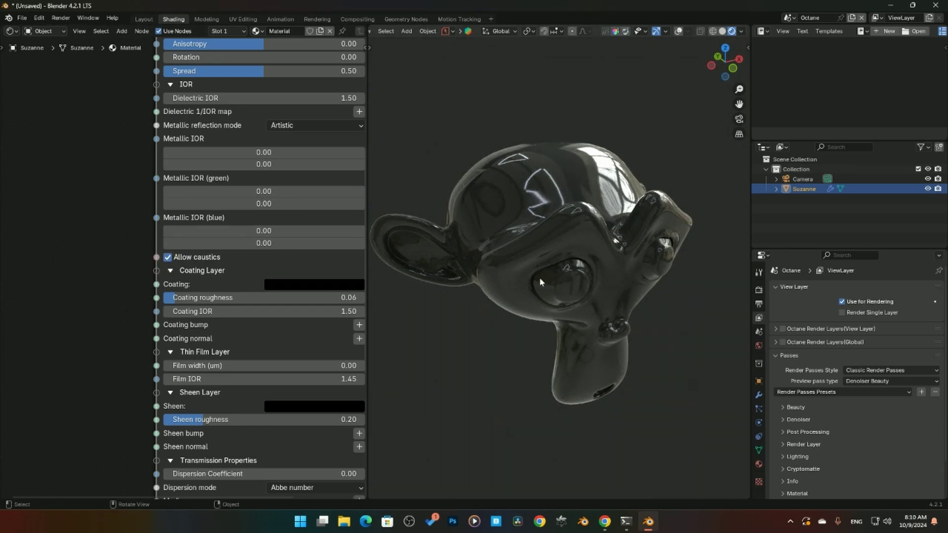
click(168, 257)
middle_drag(526, 295, 555, 261)
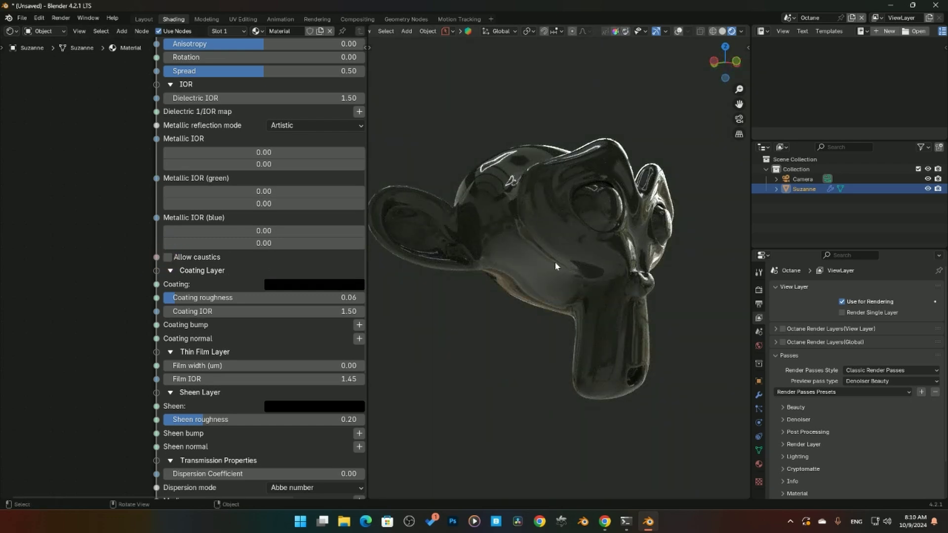
middle_drag(132, 228, 111, 229)
middle_drag(113, 279, 106, 226)
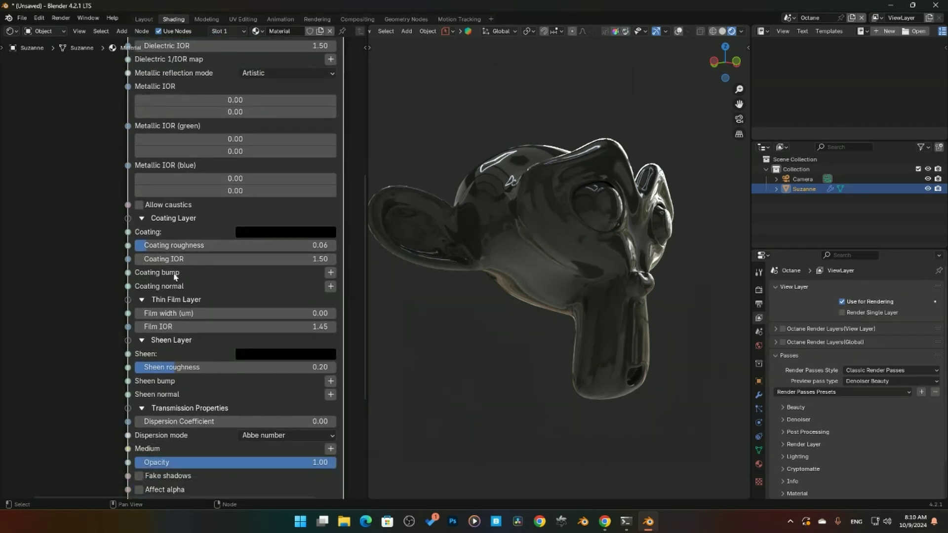
middle_drag(504, 233, 547, 224)
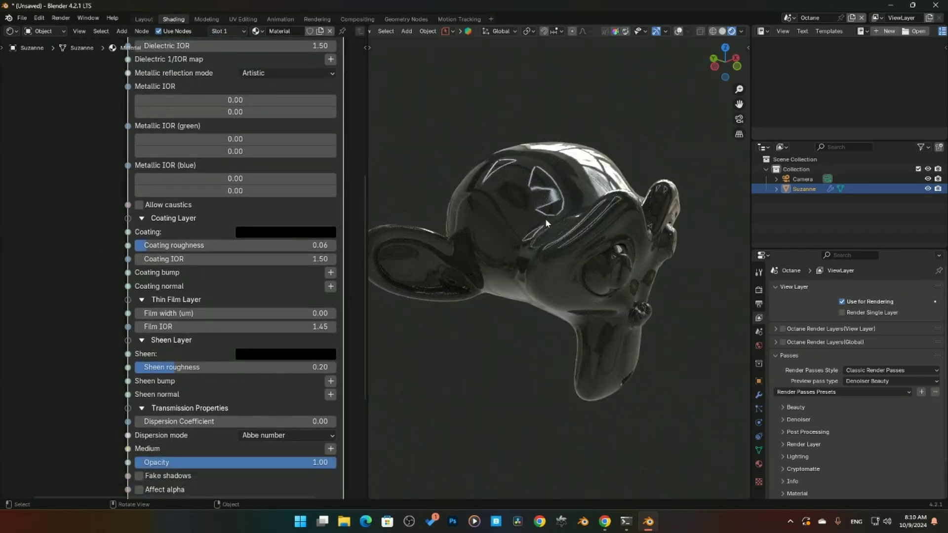
Make the coating colour light blue
click(295, 231)
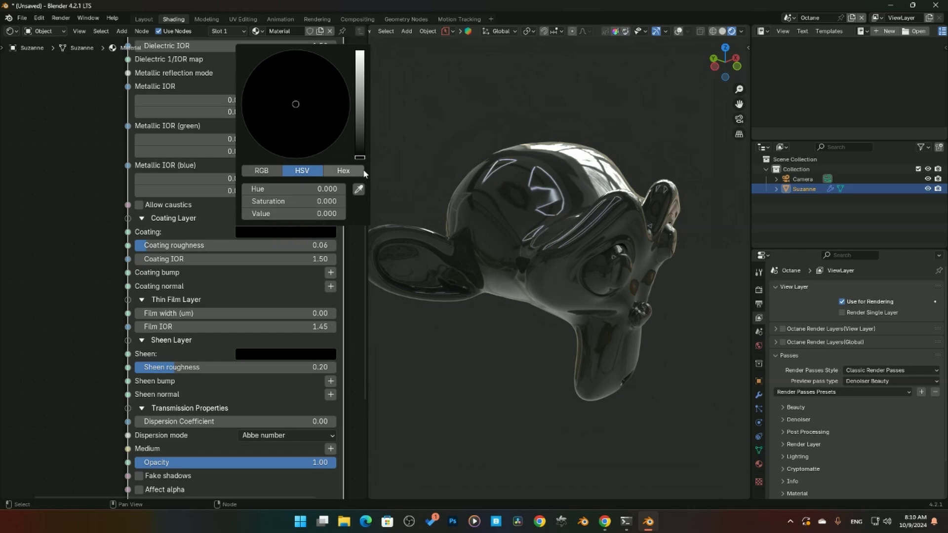
drag(360, 155, 353, 44)
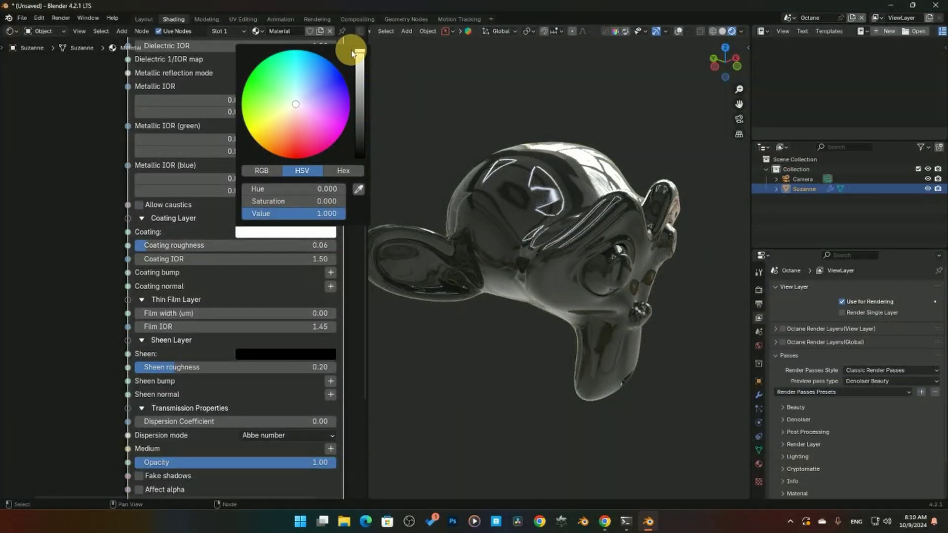
click(282, 233)
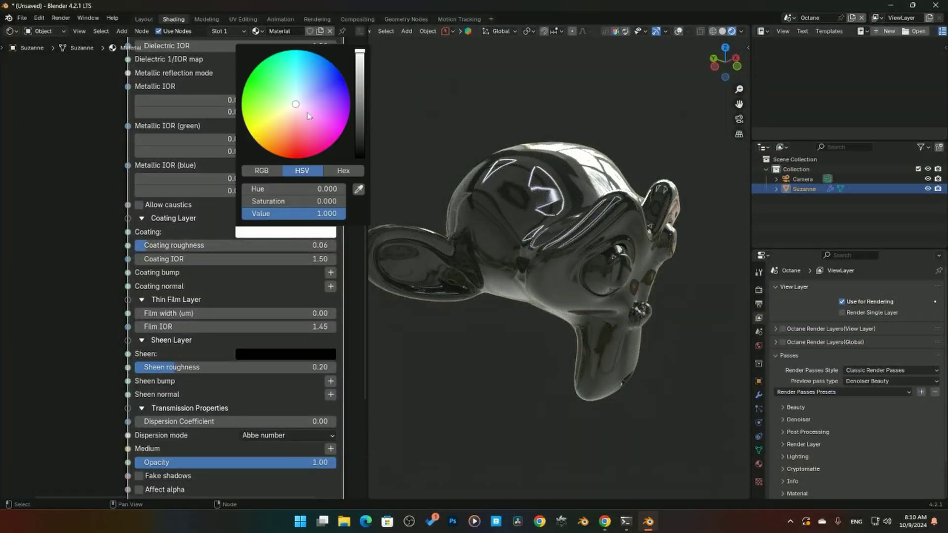
click(313, 78)
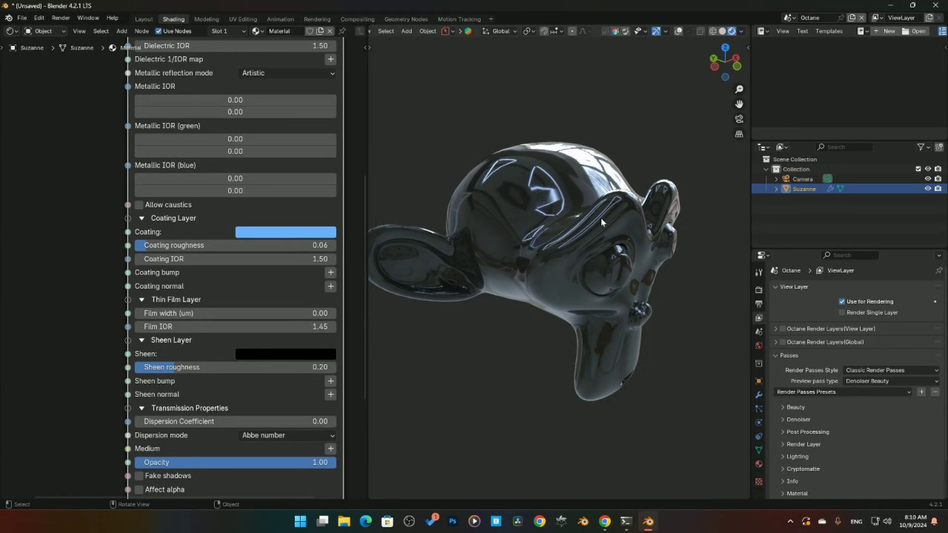
Set Coating IOR to 1.01 and Coating roughness to 0.08
middle_drag(599, 236, 529, 298)
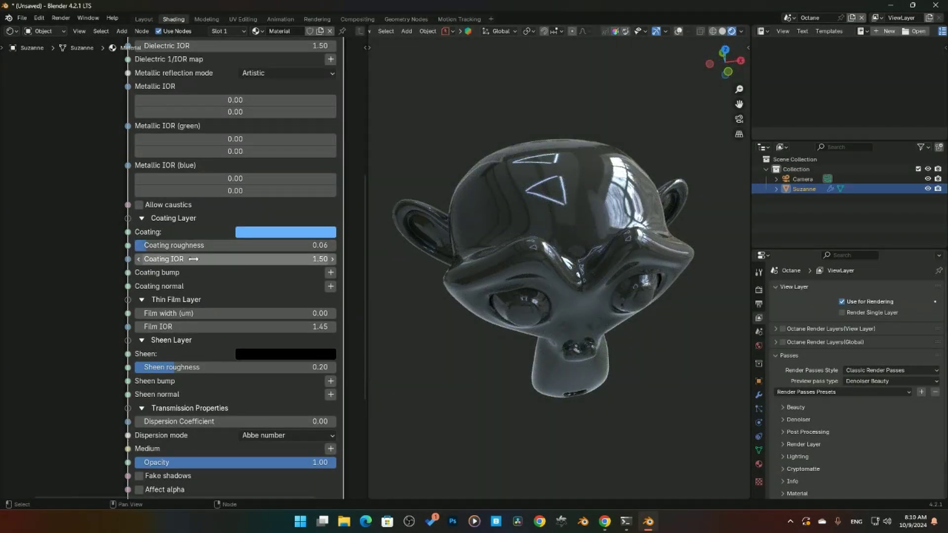
drag(194, 260, 147, 279)
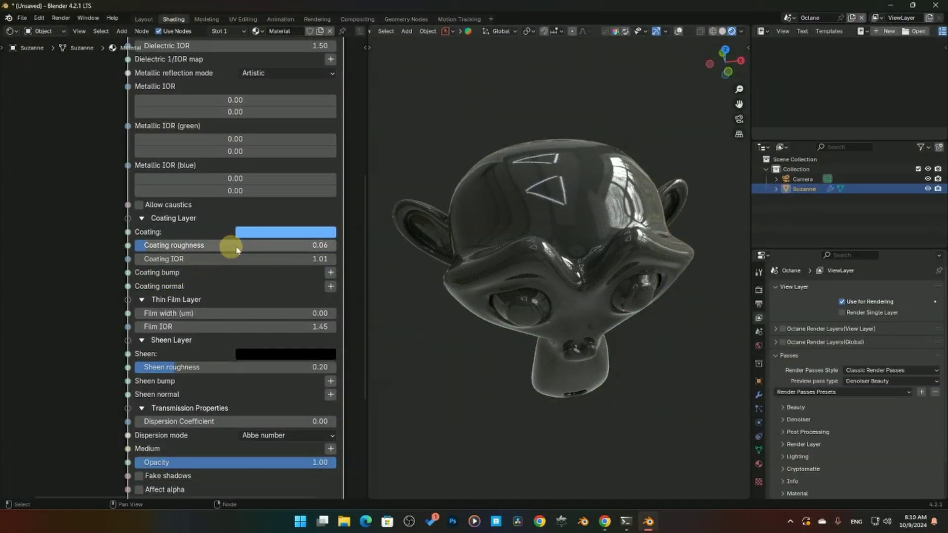
drag(250, 246, 262, 260)
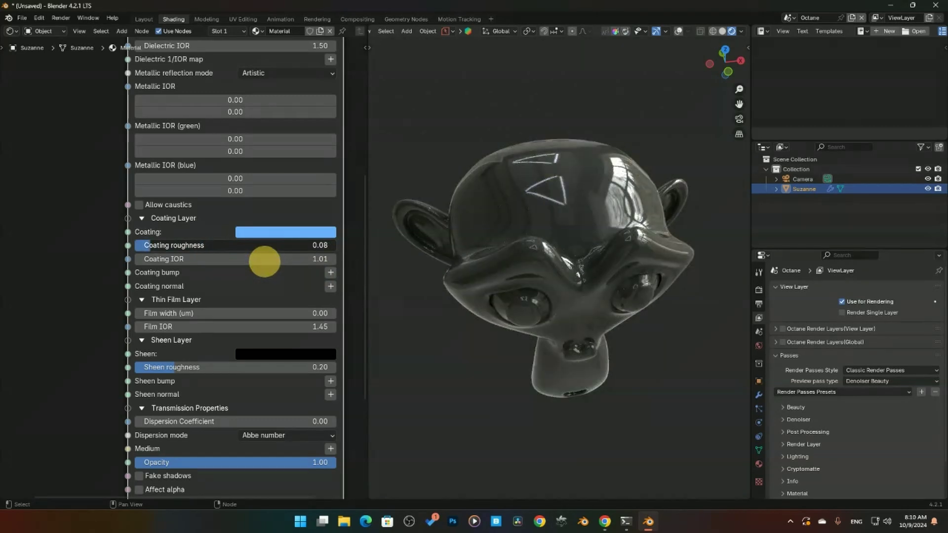
Reset the coating colour to black and add a 0.59 µm thin film with Film IOR 1.01
key(BackSpace)
middle_drag(235, 291, 245, 193)
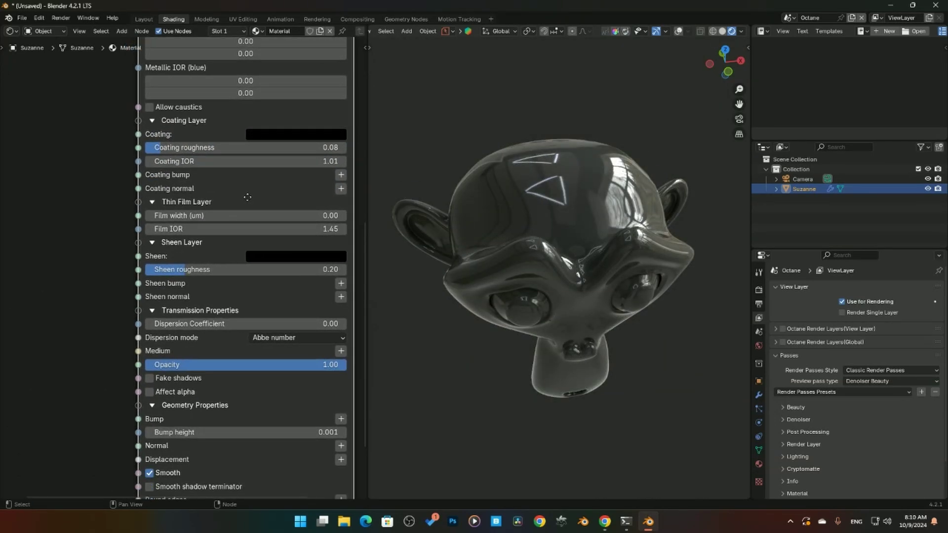
drag(213, 216, 341, 244)
drag(172, 239, 243, 227)
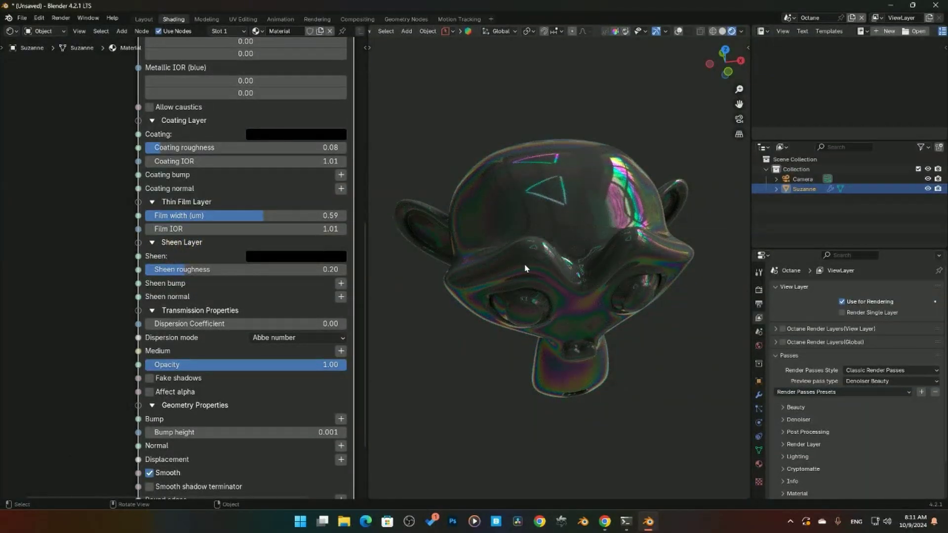
middle_drag(568, 244, 532, 247)
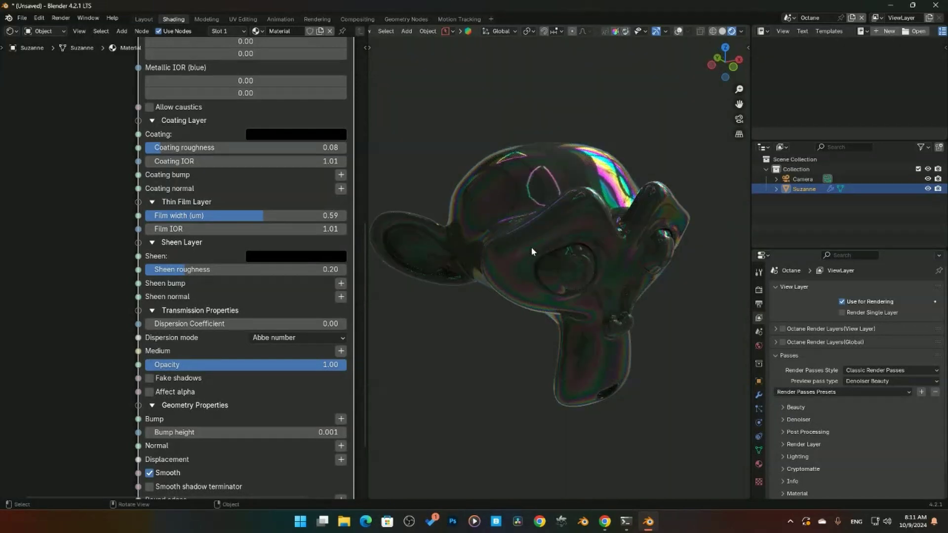
shift+scroll(282, 176, up, 12)
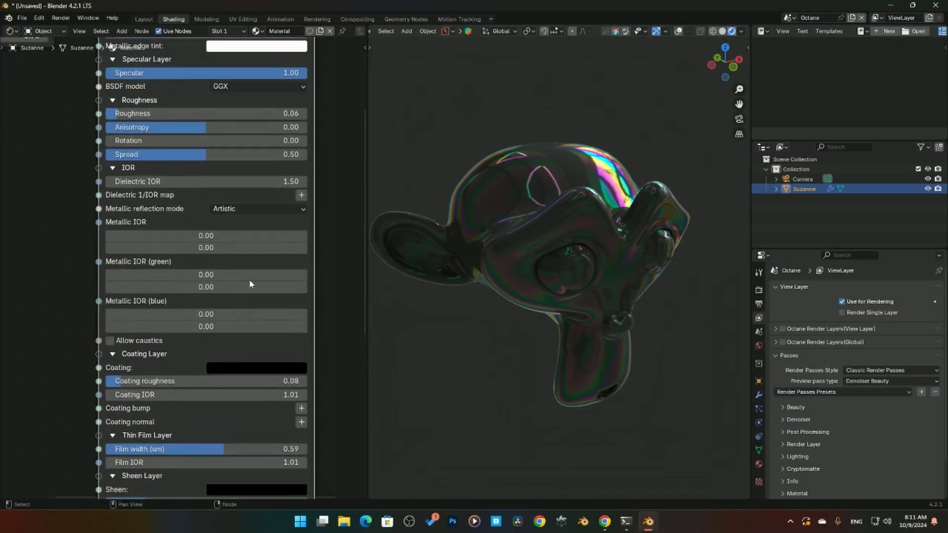
Link the Grayscale color node to the material's Transmission input
middle_drag(241, 117, 257, 260)
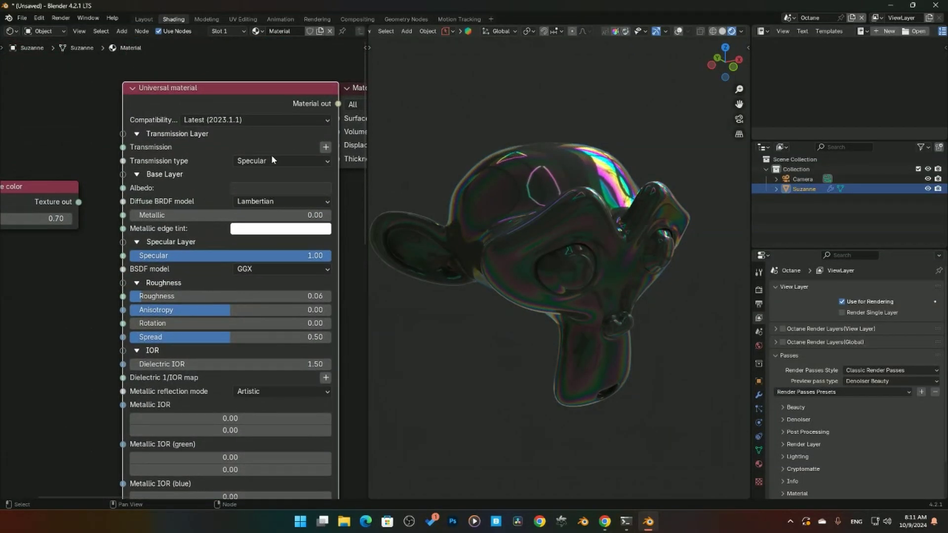
middle_drag(101, 194, 150, 180)
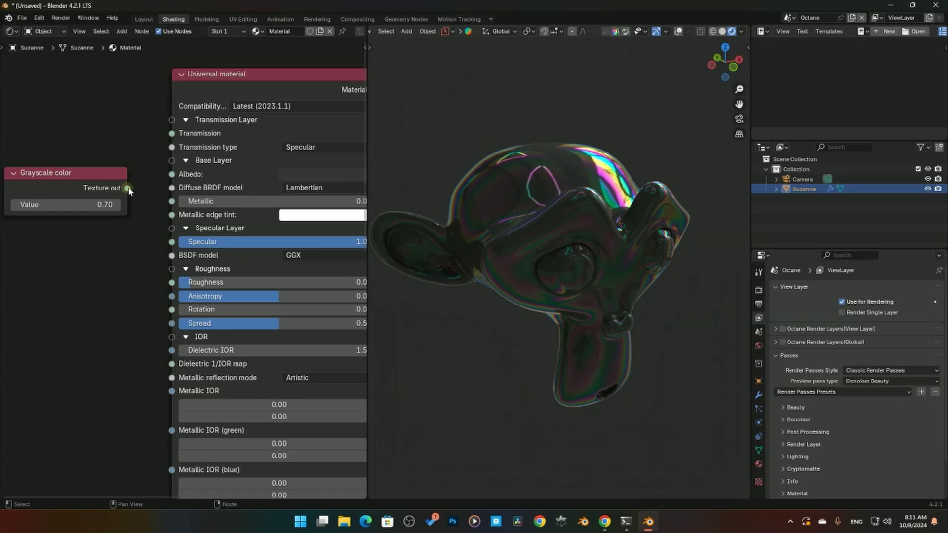
drag(172, 138, 172, 133)
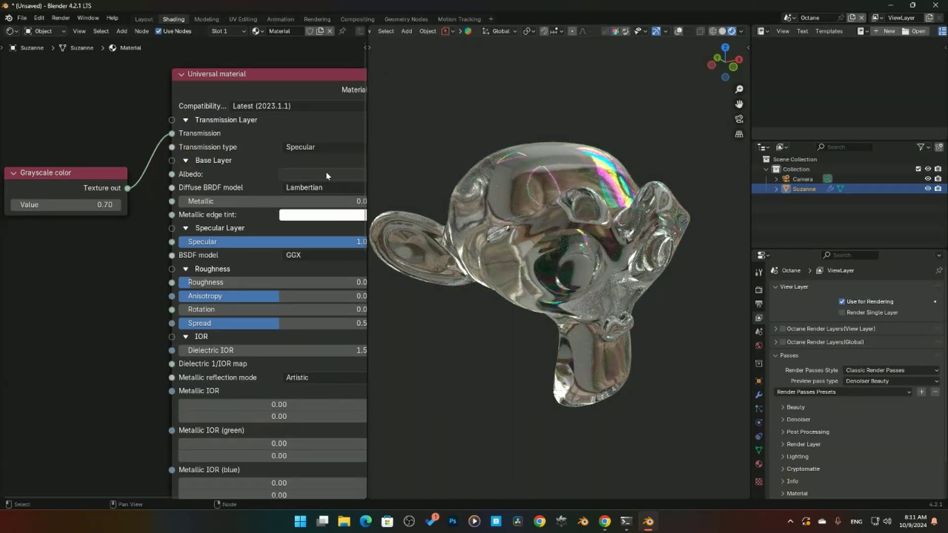
middle_drag(326, 176, 278, 164)
Switch the transmission type to Thin wall, turning Suzanne glass-like
click(286, 154)
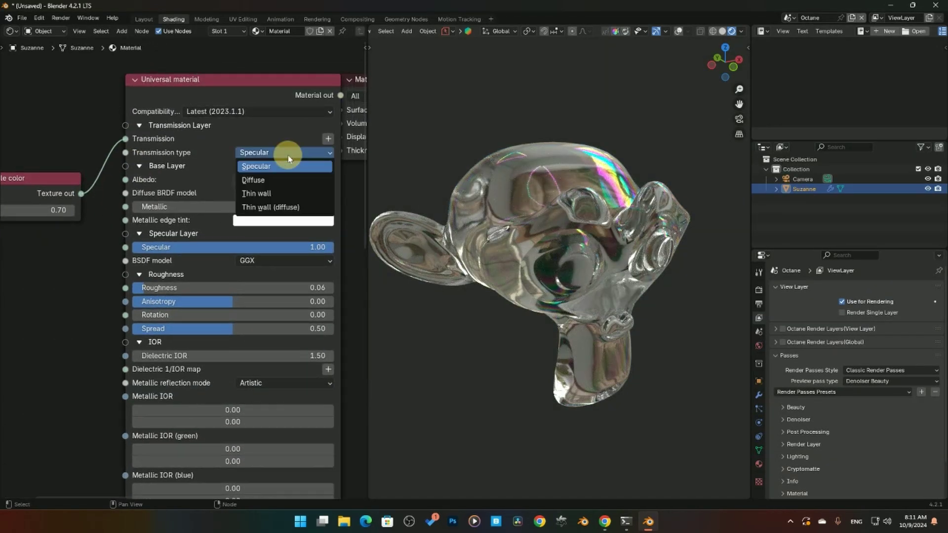
click(286, 154)
click(286, 153)
click(282, 197)
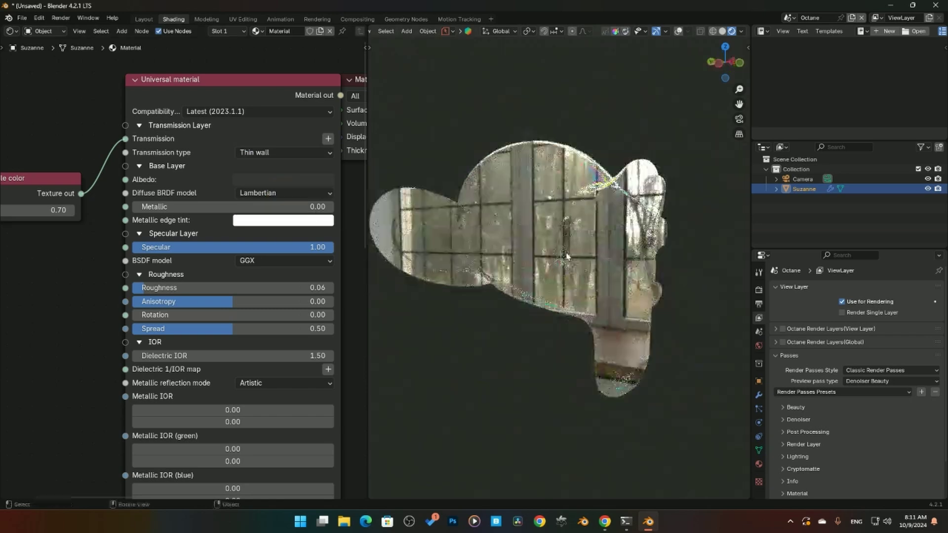
middle_drag(571, 257, 580, 275)
middle_drag(527, 218, 502, 194)
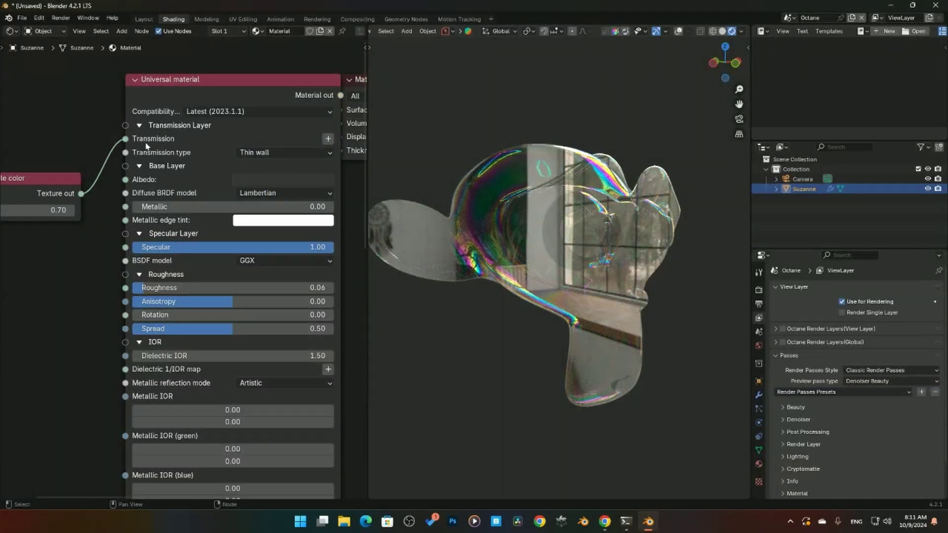
Revert the transmission type to Specular and set the Sheen colour to white
click(287, 153)
click(284, 164)
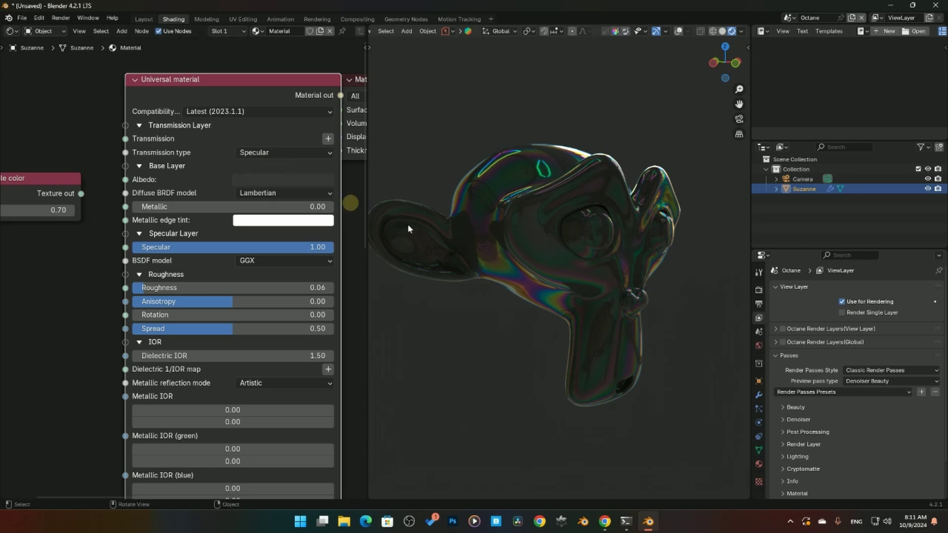
middle_drag(310, 315, 305, 285)
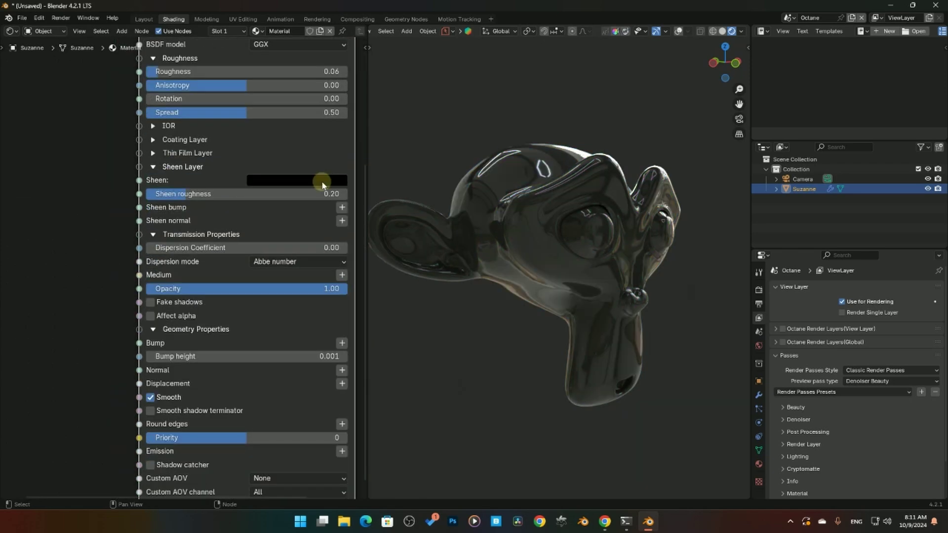
click(322, 182)
drag(370, 299, 371, 195)
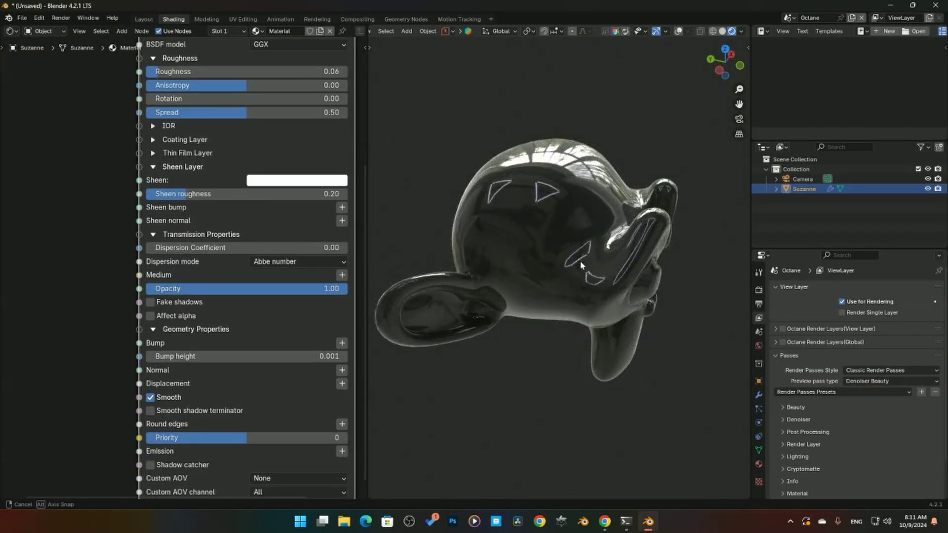
Test a higher Sheen roughness, settle on 0.27, and collapse the Sheen Layer panel
drag(255, 194, 271, 203)
middle_drag(491, 244, 290, 218)
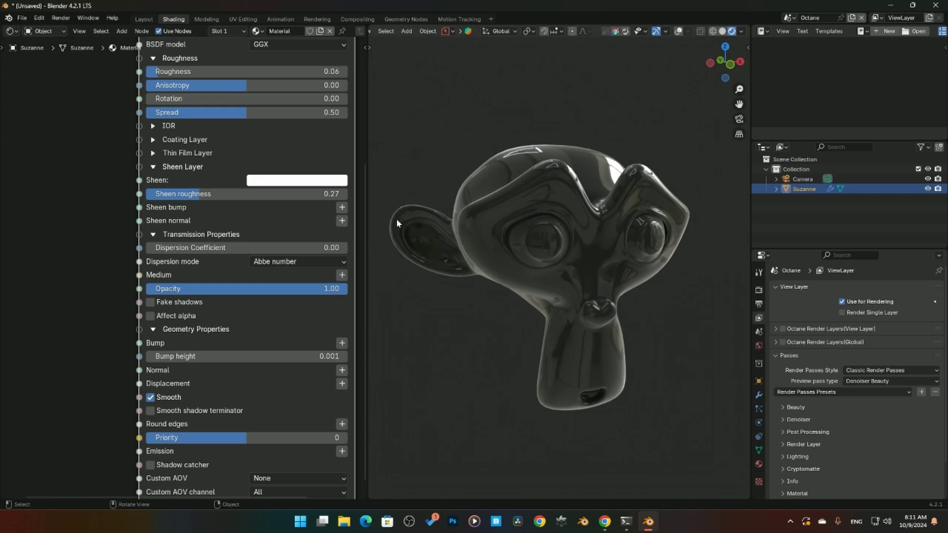
middle_drag(506, 225, 511, 234)
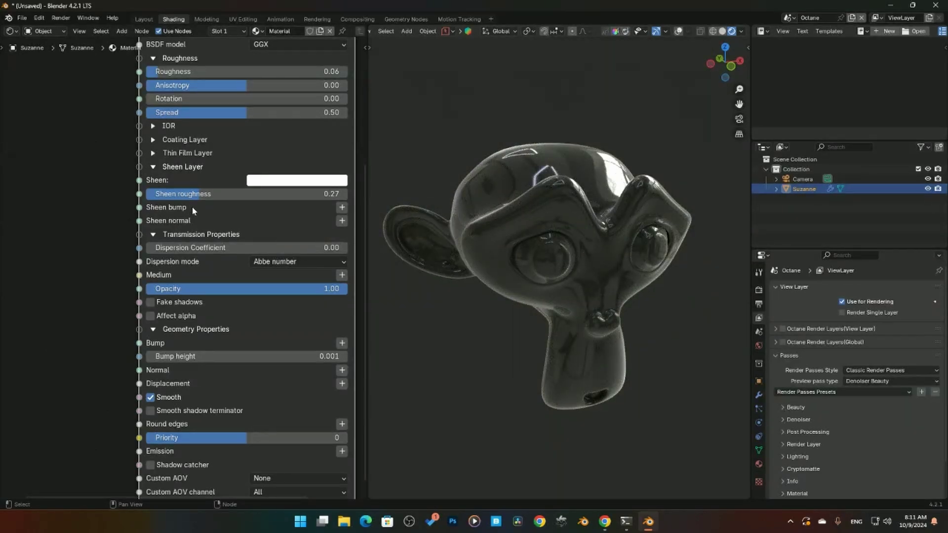
click(290, 181)
click(153, 167)
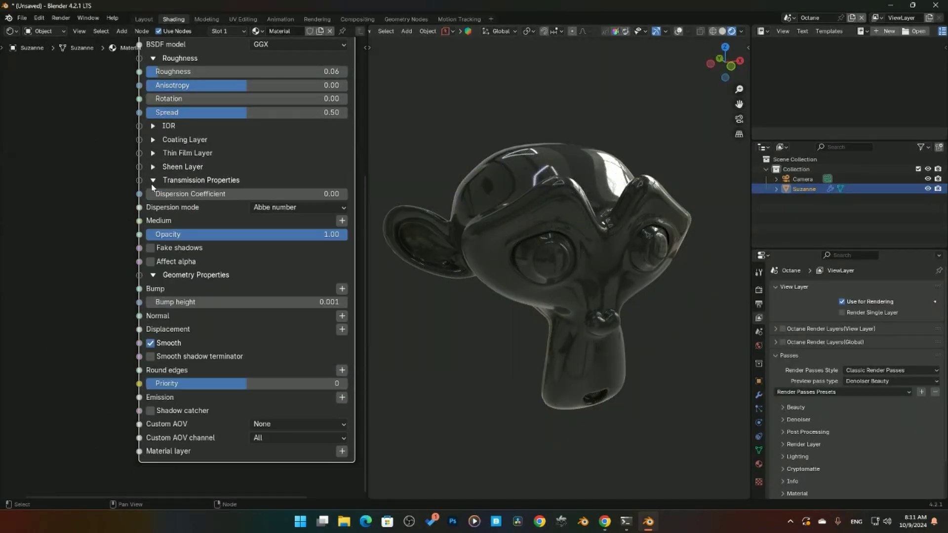
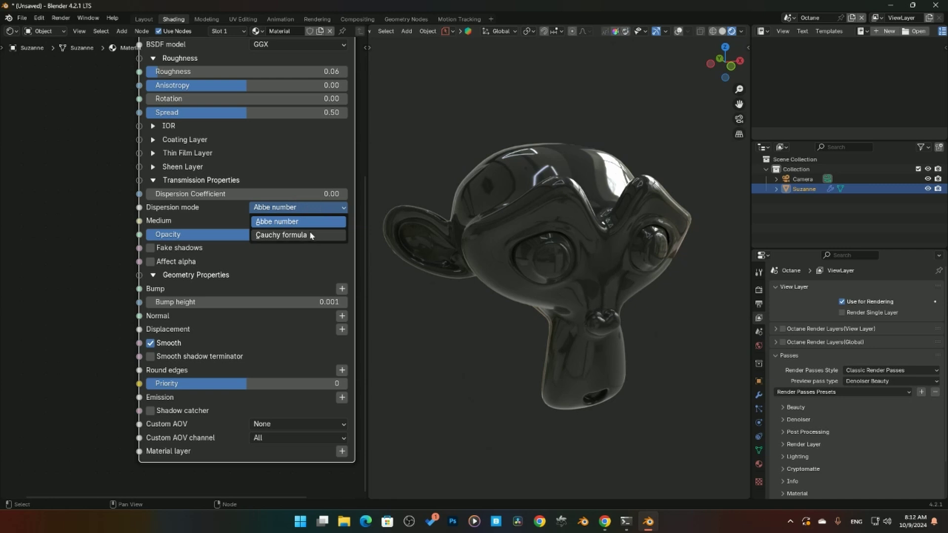
Leave Dispersion Coefficient at 0.00 and link the 0.70 Grayscale color to Transmission
click(176, 196)
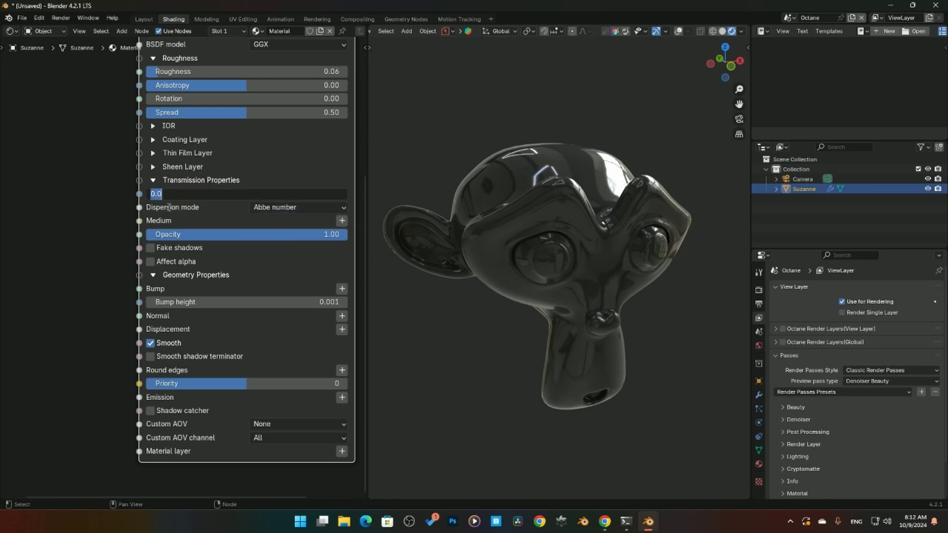
click(174, 210)
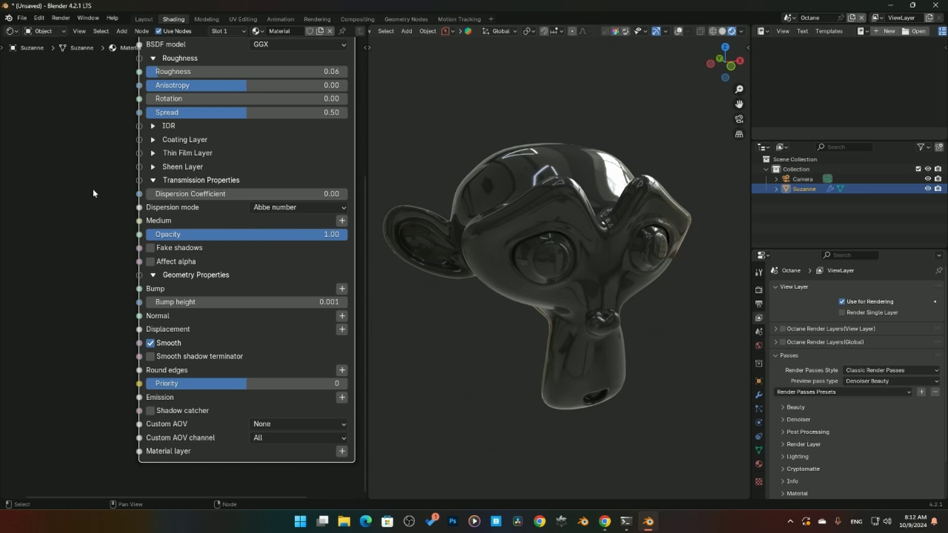
middle_drag(93, 193, 127, 287)
drag(127, 137, 172, 81)
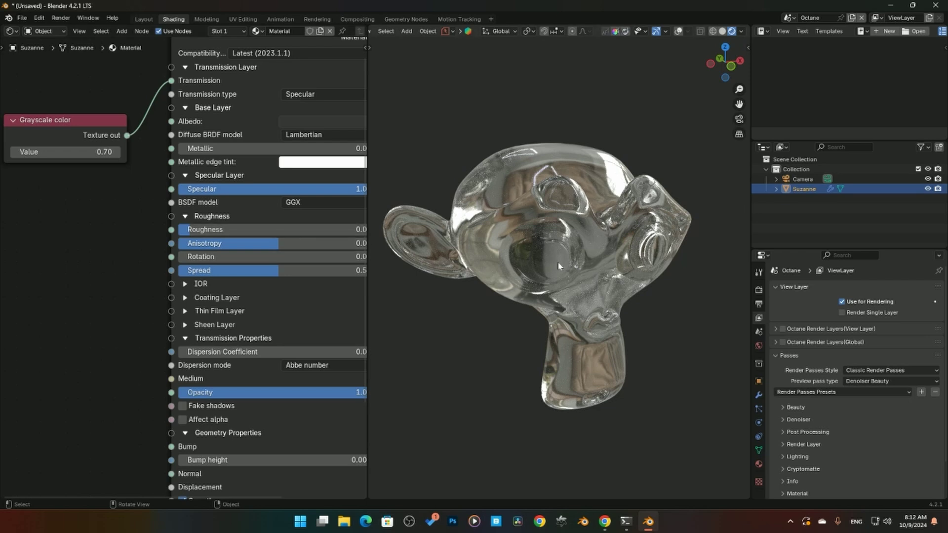
Switch the transmission type from Specular to Diffuse
middle_drag(324, 108, 278, 108)
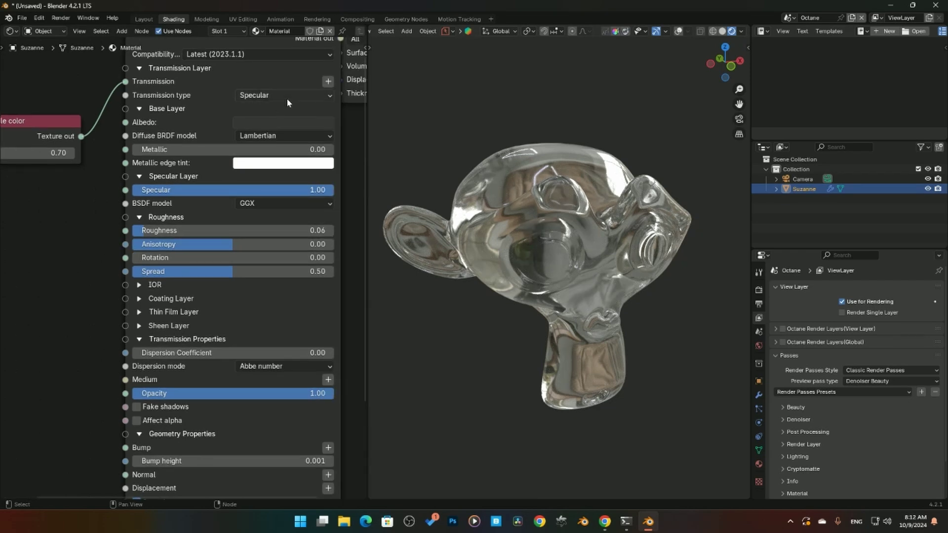
click(287, 99)
click(288, 120)
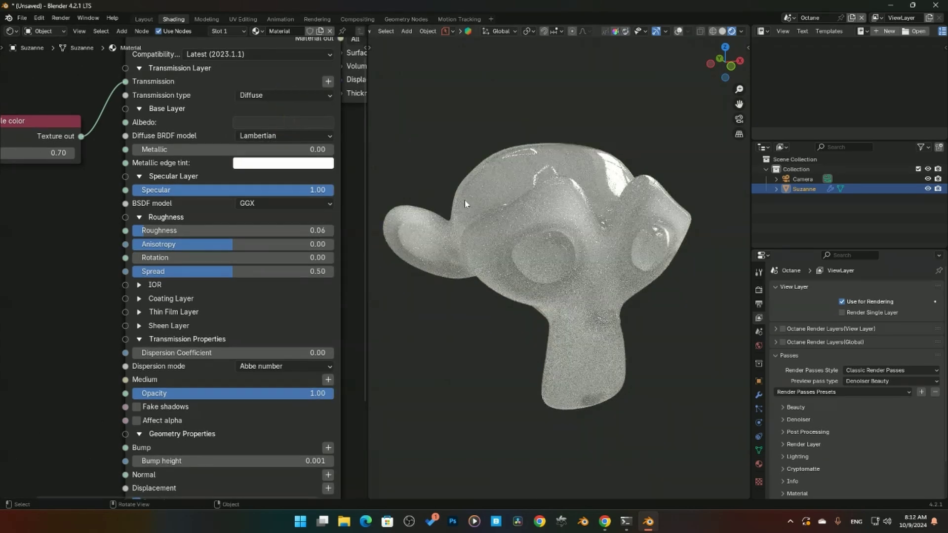
scroll(81, 304, down, 10)
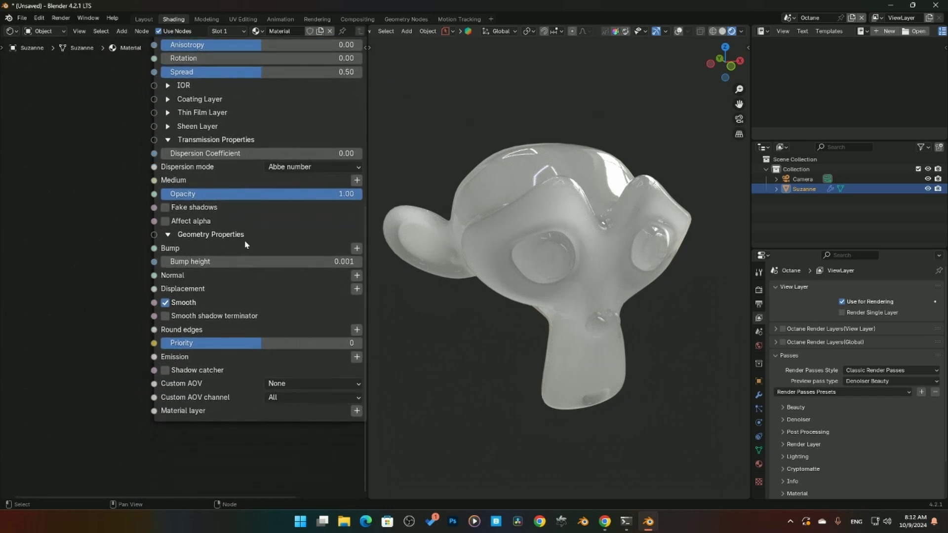
Add an Octane Random walk medium to the Medium input and place its node in view
click(356, 248)
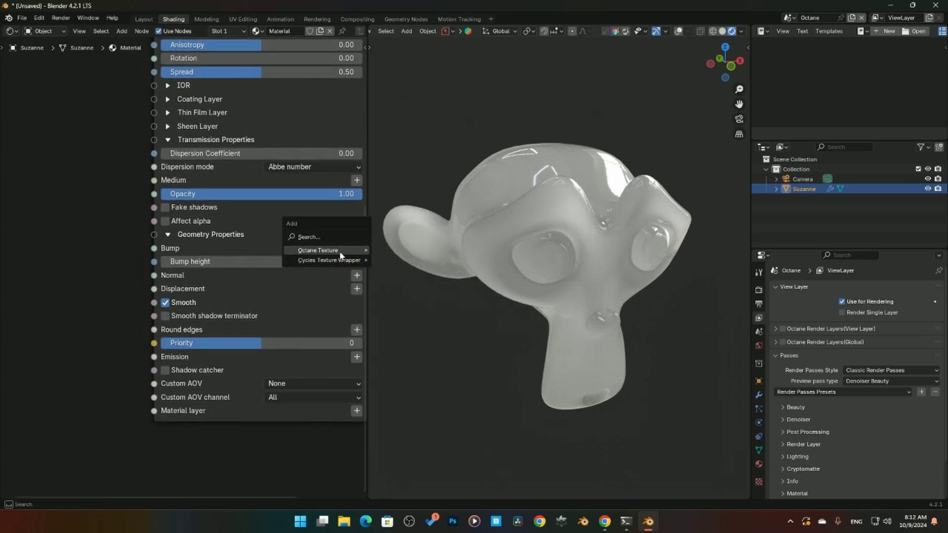
mouse_move(344, 252)
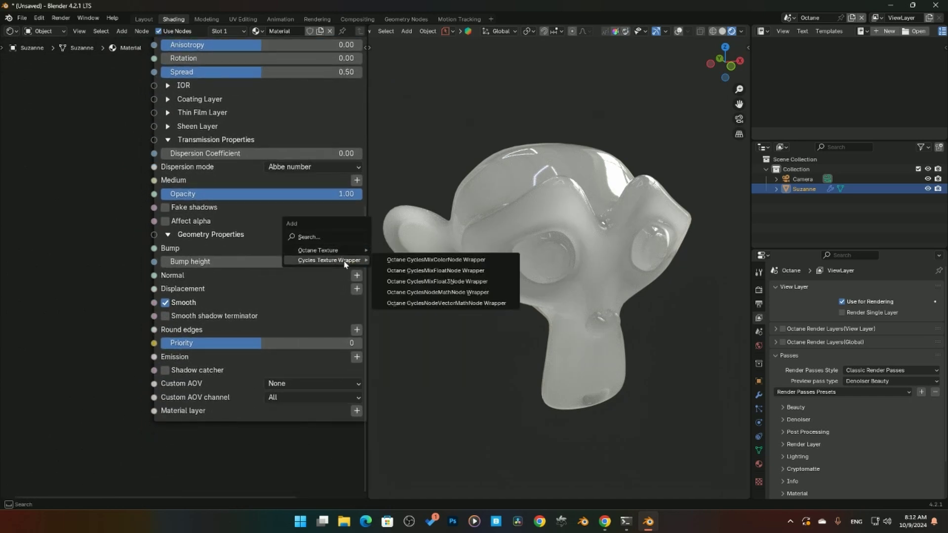
click(357, 180)
mouse_move(346, 195)
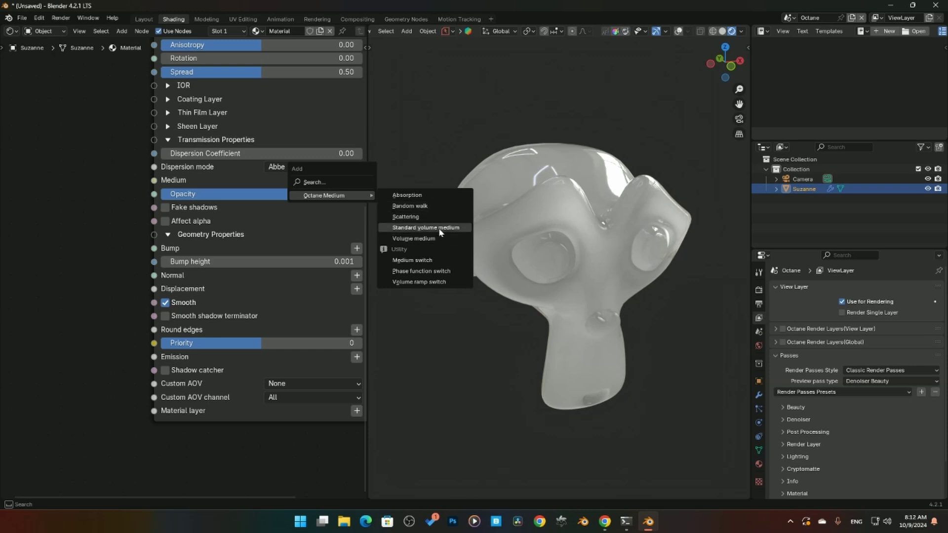
click(421, 206)
click(174, 268)
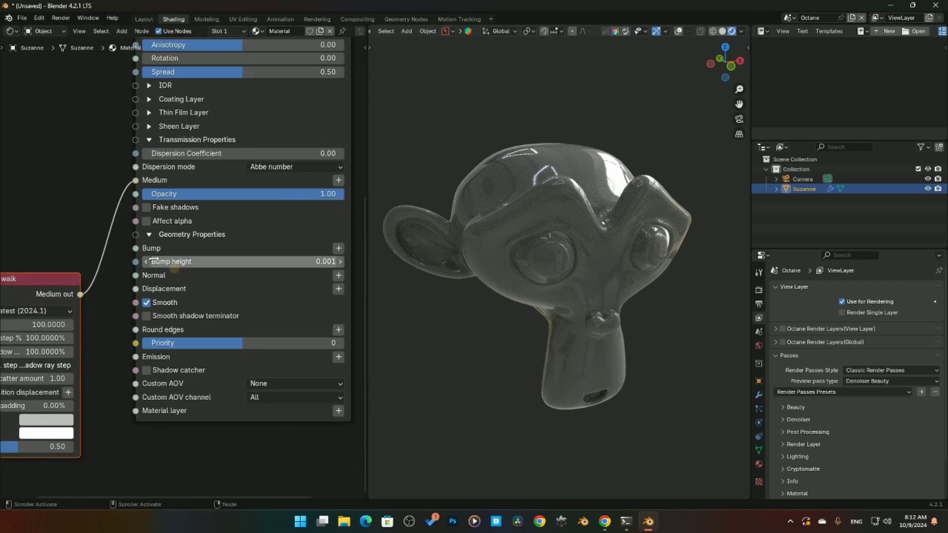
middle_drag(123, 244, 181, 146)
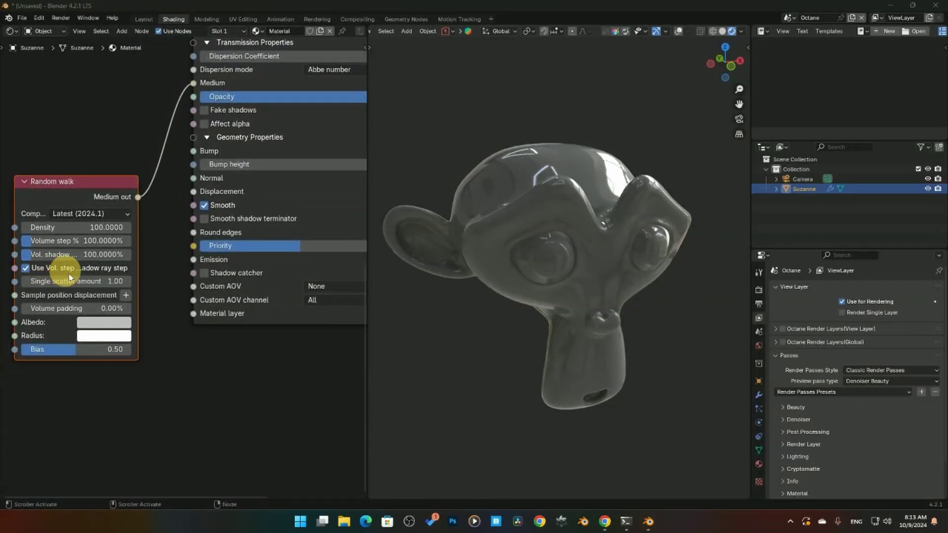
Set the Random walk Density to 10 and widen the node so its labels show
middle_drag(65, 272, 160, 249)
drag(177, 208, 201, 206)
click(167, 206)
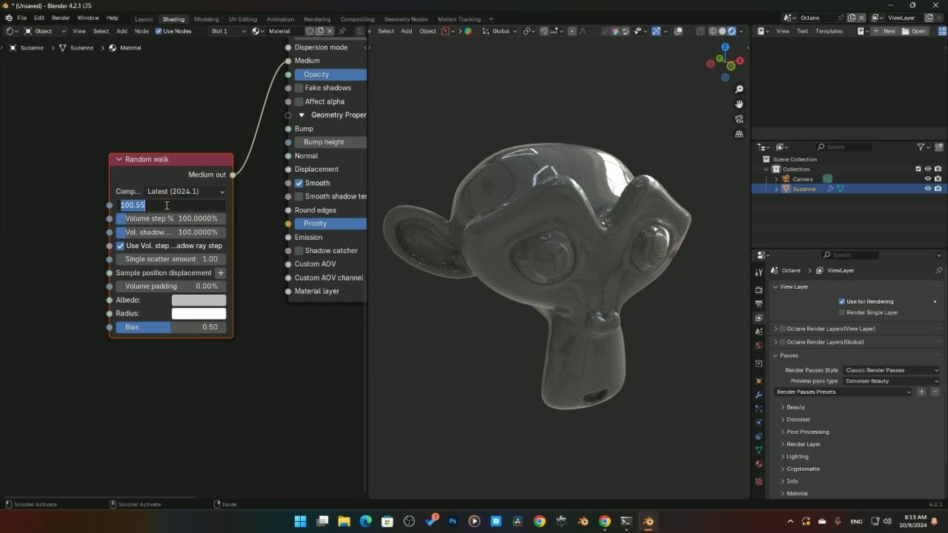
text(10)
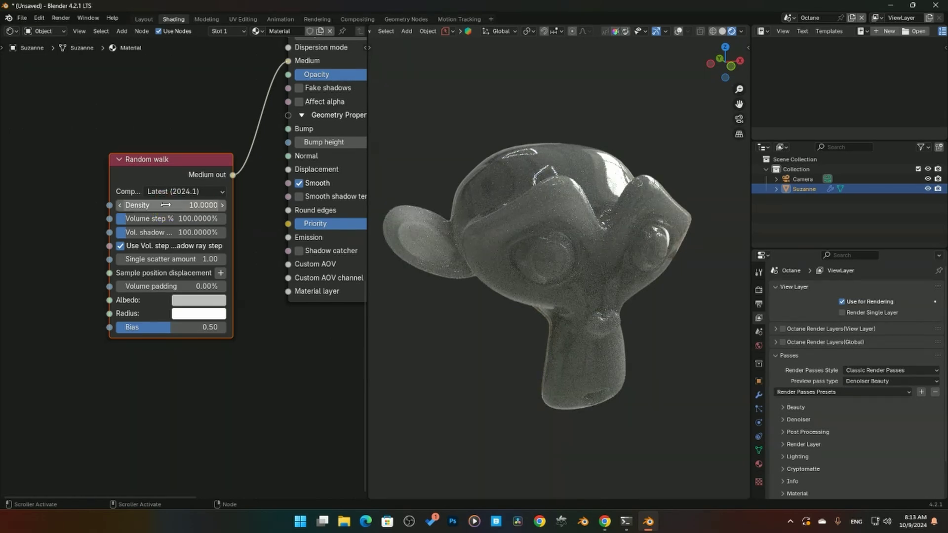
key(Return)
middle_drag(494, 267, 567, 286)
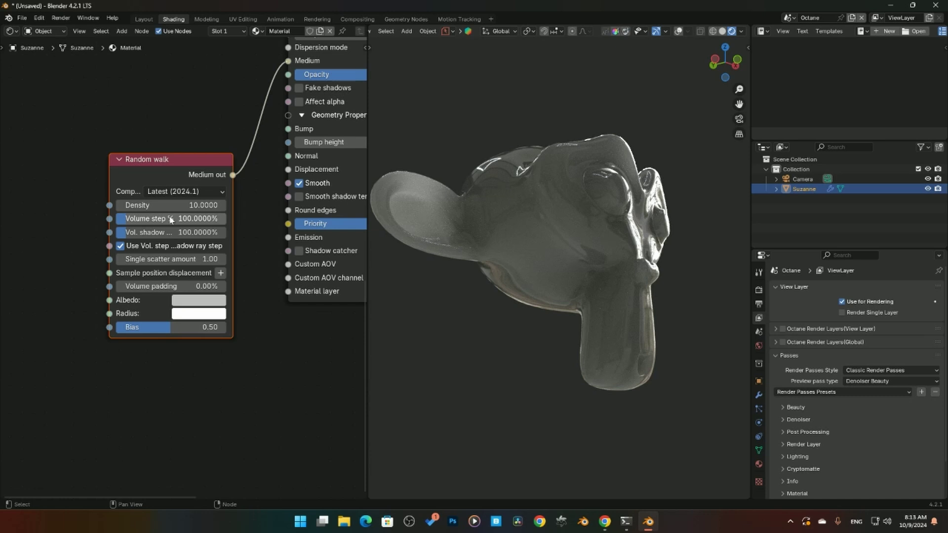
drag(230, 242, 277, 246)
drag(138, 192, 87, 193)
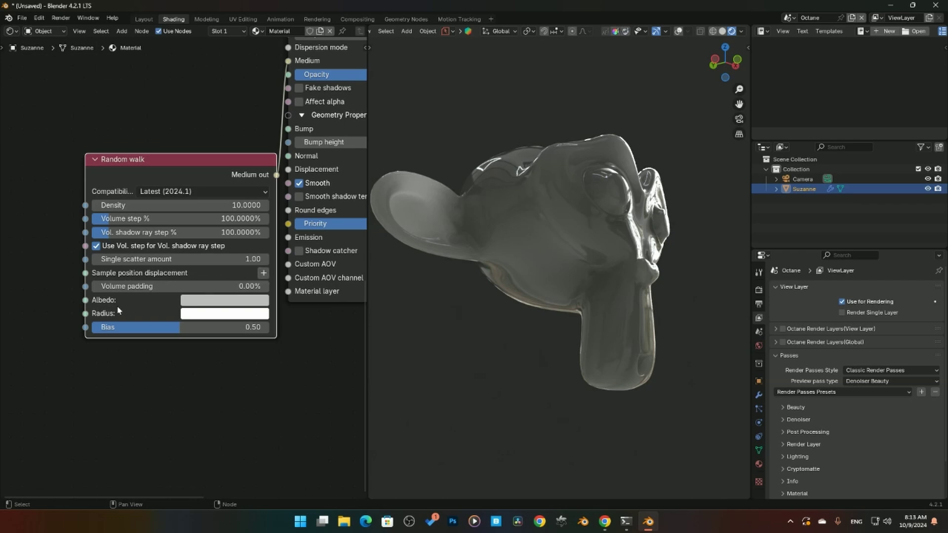
Give the medium green albedo, magenta radius and bias 0.44, keeping Latest (2024.1) compatibility
click(230, 303)
drag(200, 270, 287, 270)
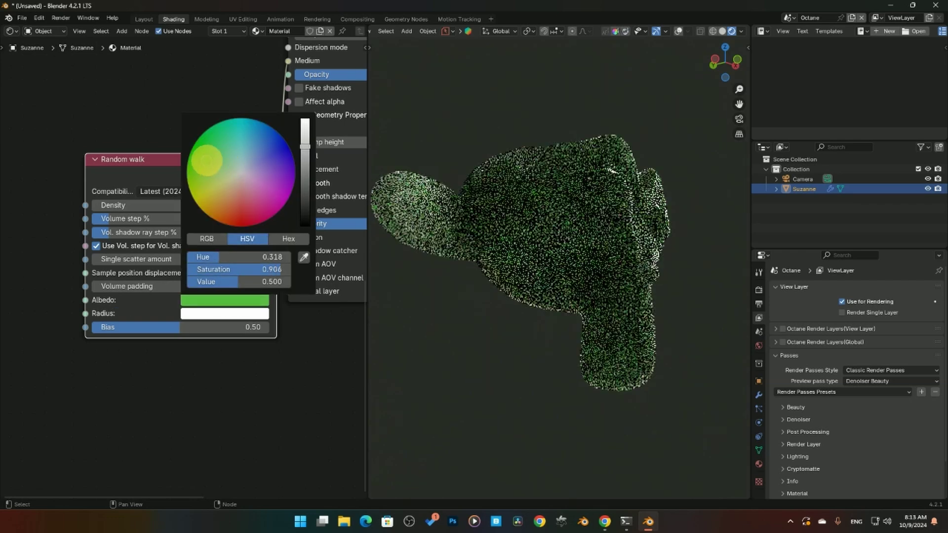
click(209, 317)
click(277, 212)
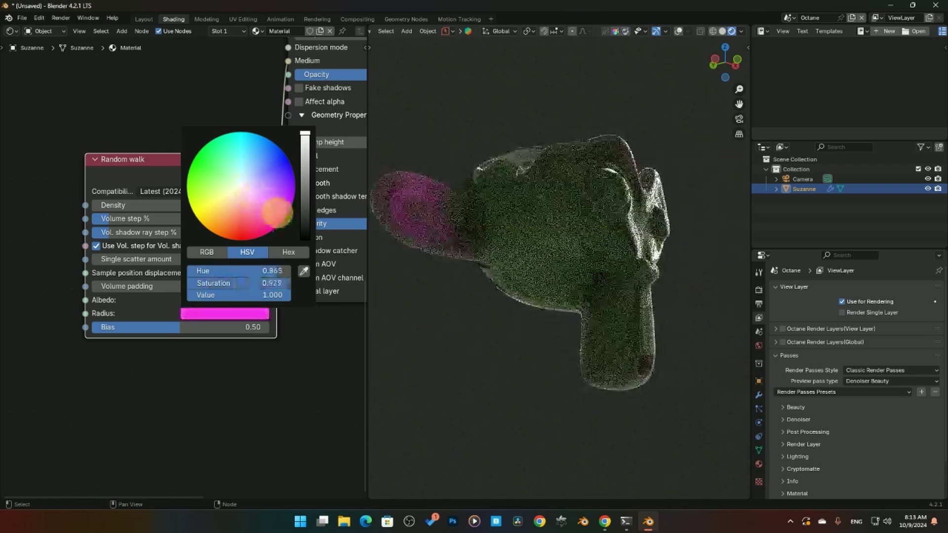
drag(206, 329, 827, 330)
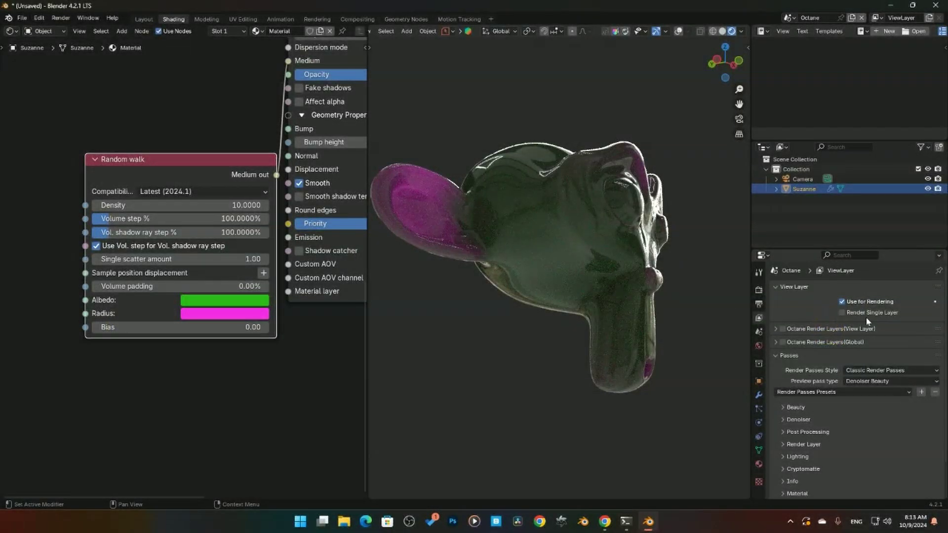
mouse_move(188, 327)
mouse_down()
mouse_move(377, 339)
mouse_move(254, 360)
mouse_move(192, 326)
mouse_up()
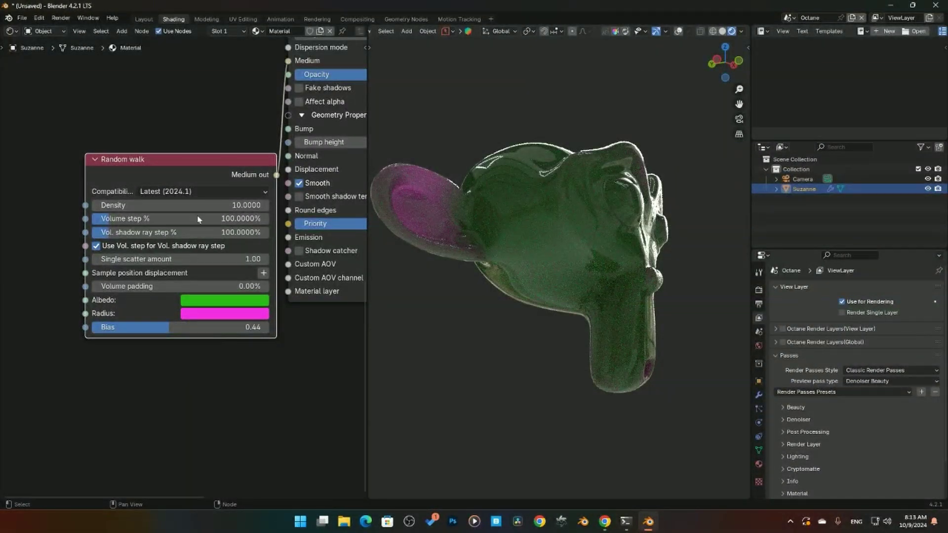
click(221, 191)
middle_drag(209, 145, 176, 210)
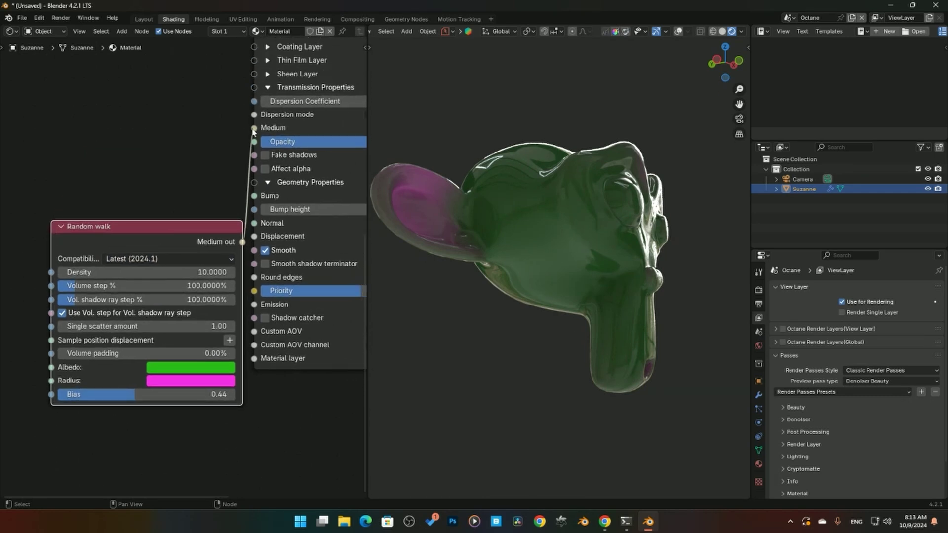
Unlink the medium, delete then restore the Random walk node, and move it beside Medium
drag(253, 130, 211, 138)
click(178, 236)
key(Delete)
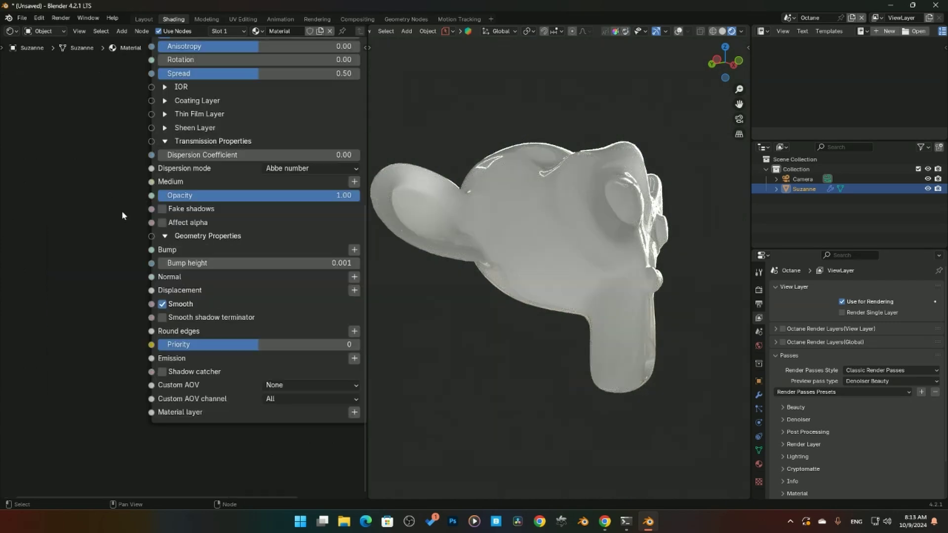
key(ctrl+z)
key(ctrl+z)
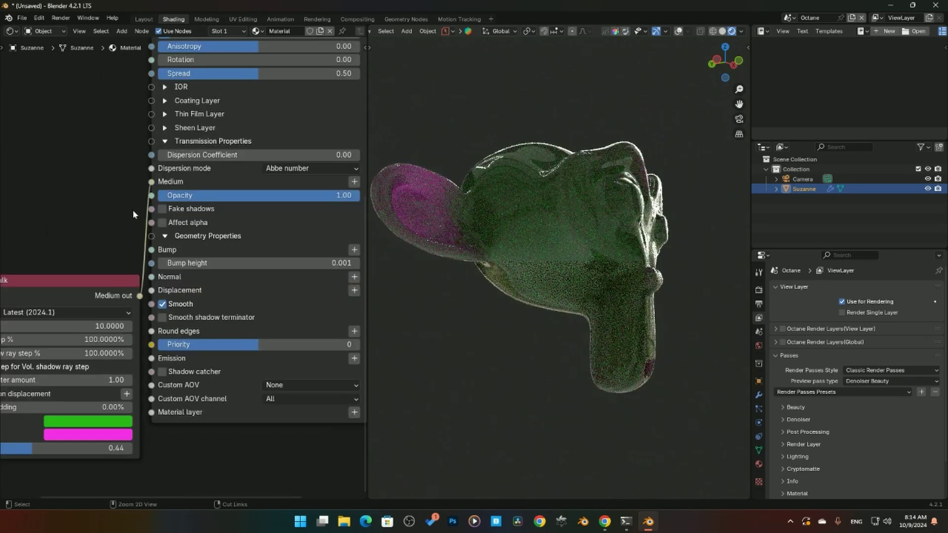
middle_drag(132, 210, 193, 198)
drag(147, 267, 120, 169)
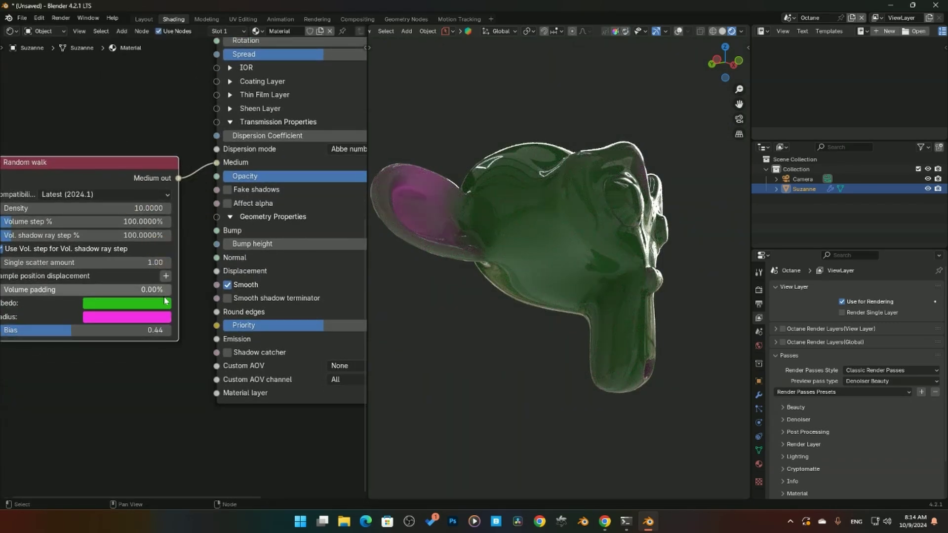
middle_drag(166, 304, 119, 340)
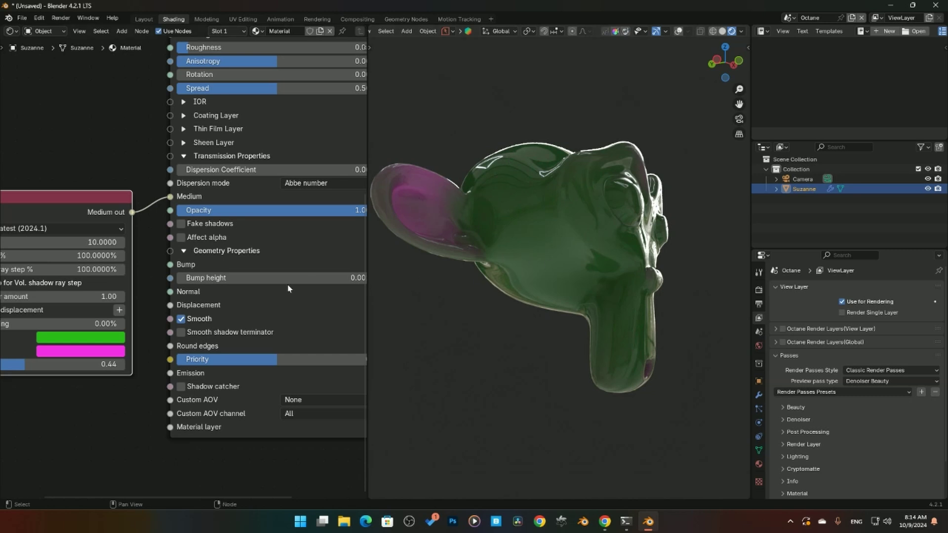
Enable Fake shadows, disconnect the medium, and unlink the Grayscale color from Transmission
middle_drag(187, 227, 164, 217)
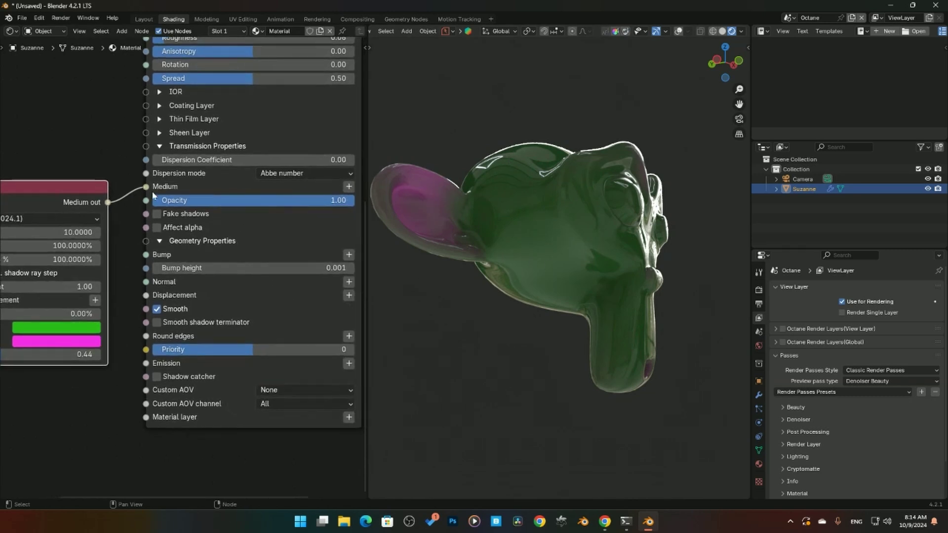
click(159, 216)
middle_drag(646, 279, 597, 299)
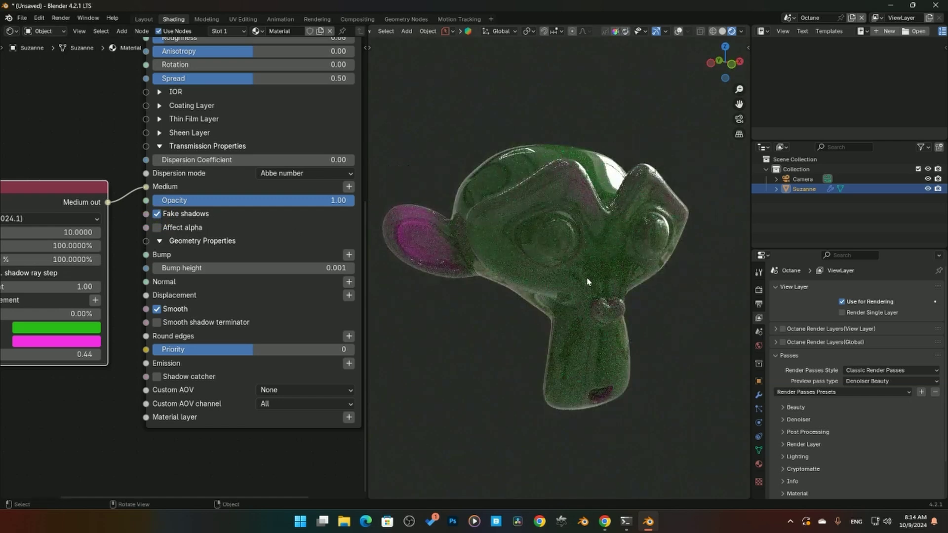
middle_drag(92, 162, 146, 148)
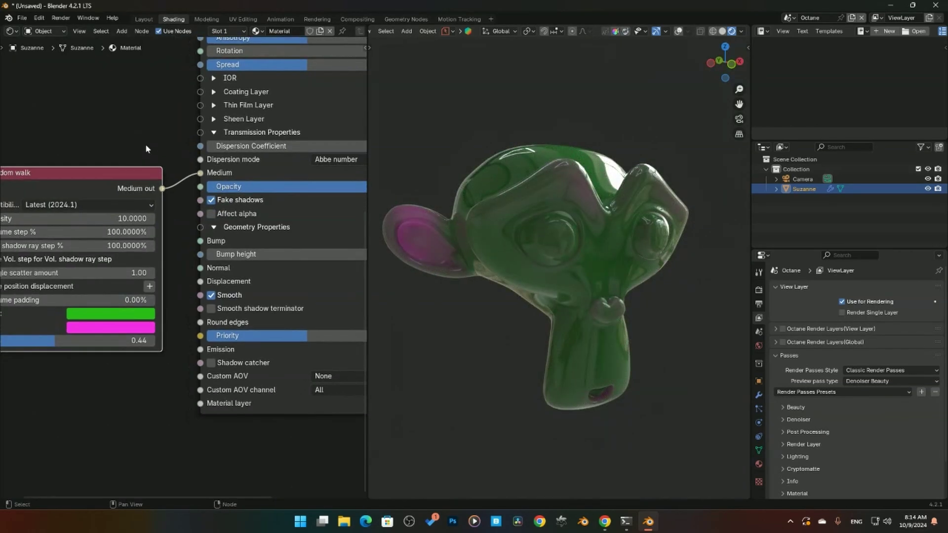
drag(202, 174, 181, 187)
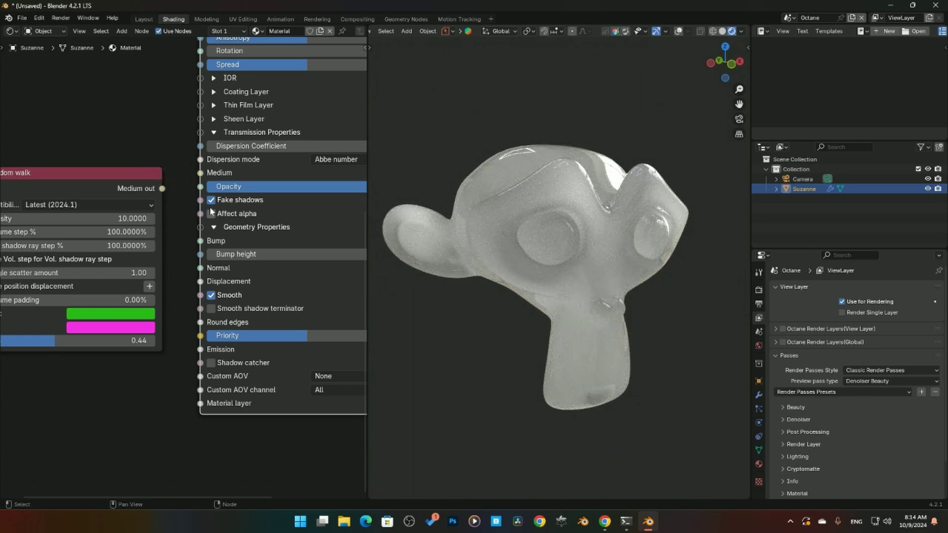
click(214, 202)
click(216, 202)
middle_drag(165, 49, 144, 243)
drag(179, 72, 150, 74)
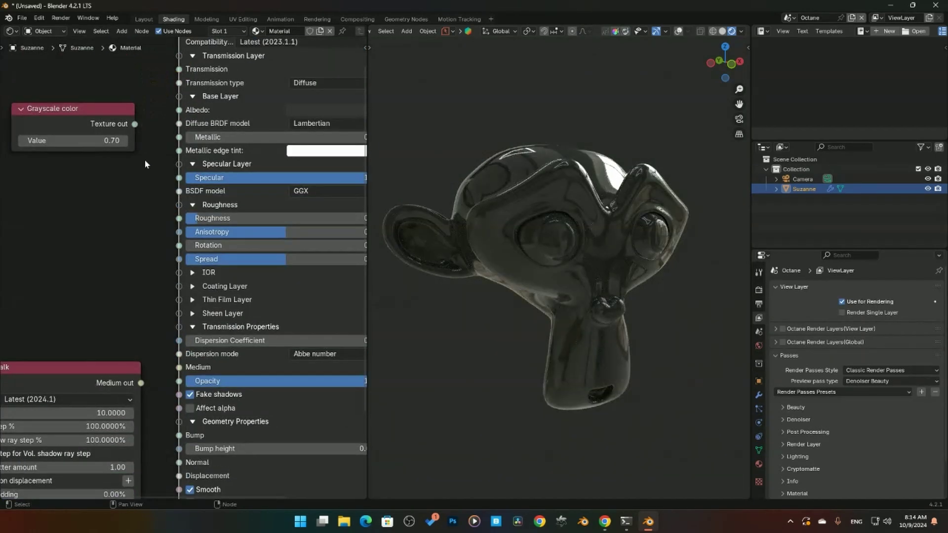
Toggle Affect alpha on and back off, then switch Fake shadows off
middle_drag(140, 316, 159, 164)
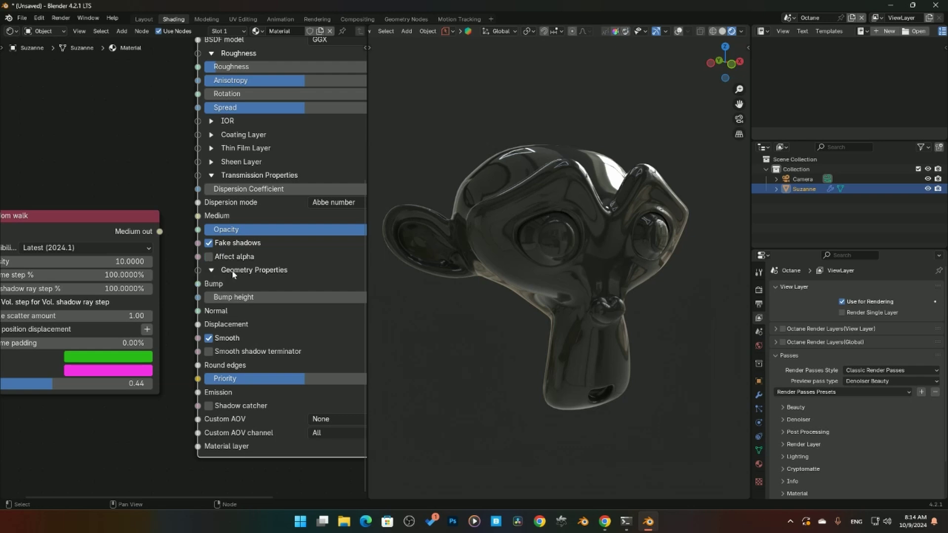
click(209, 257)
click(209, 257)
click(208, 243)
middle_drag(208, 243, 158, 138)
Delete the unused medium node and plug a procedural Checks texture into Bump
key(x)
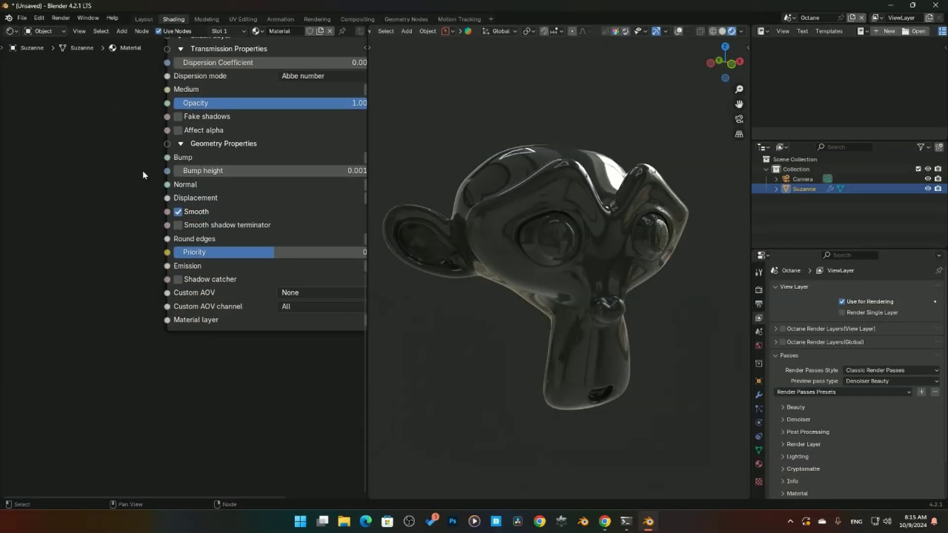
middle_drag(130, 199, 97, 182)
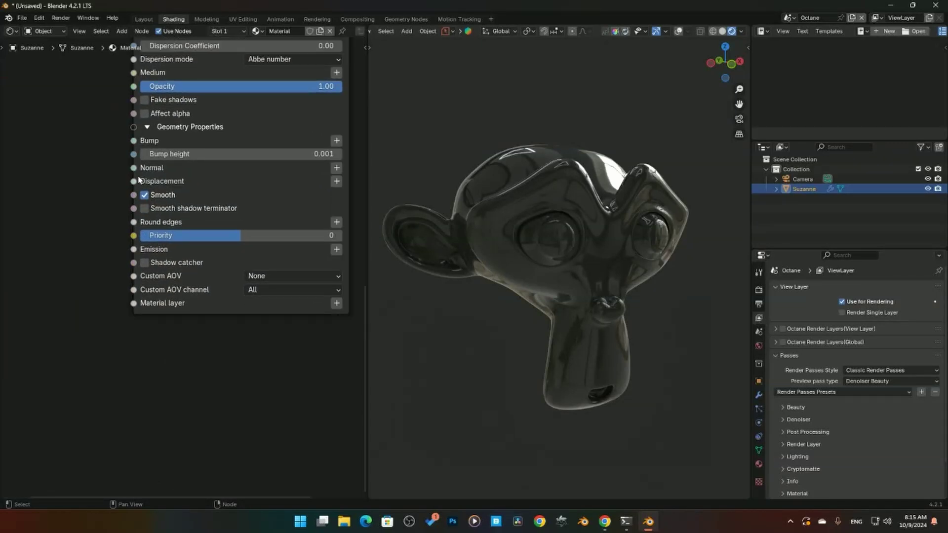
click(337, 142)
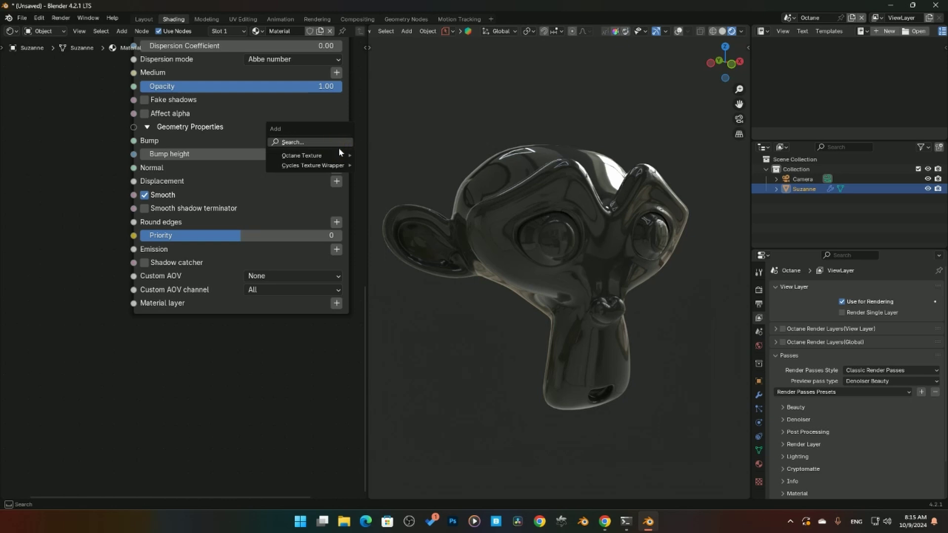
mouse_move(340, 157)
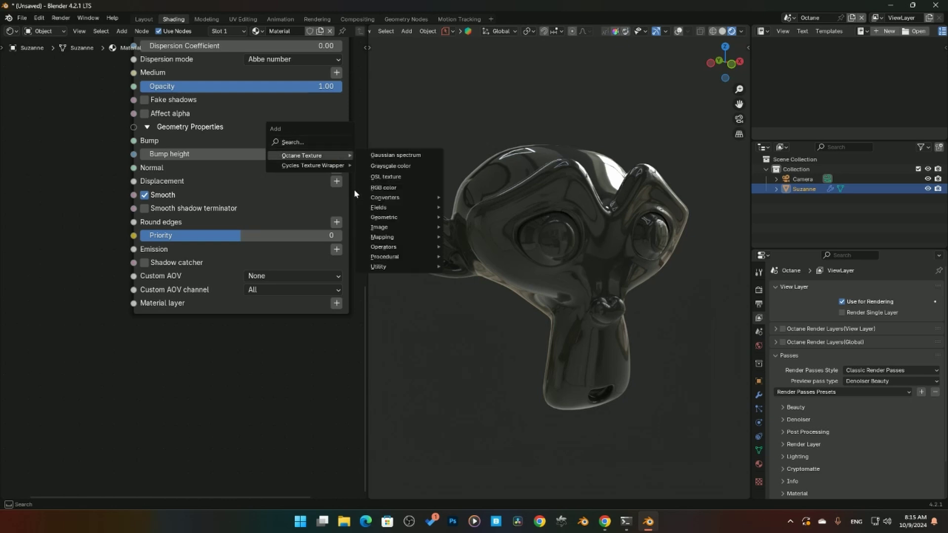
mouse_move(389, 258)
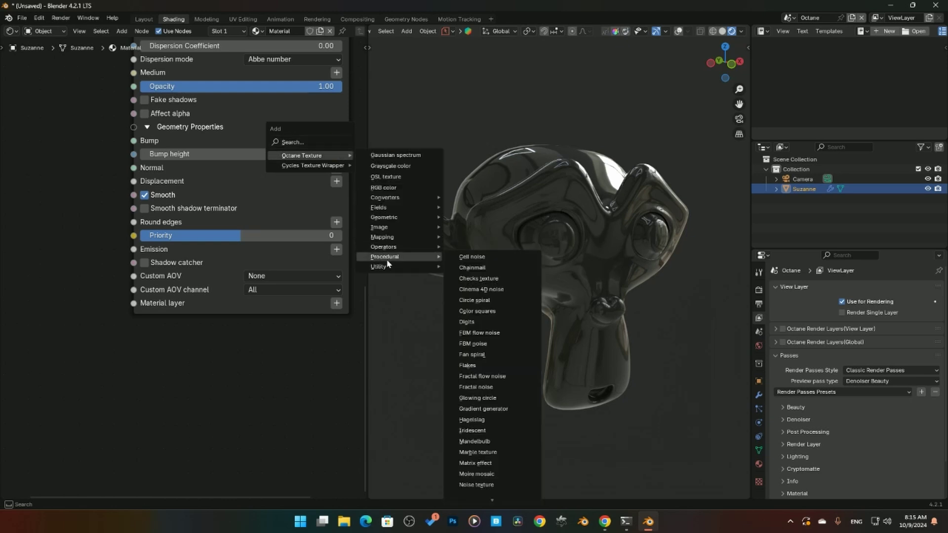
click(486, 280)
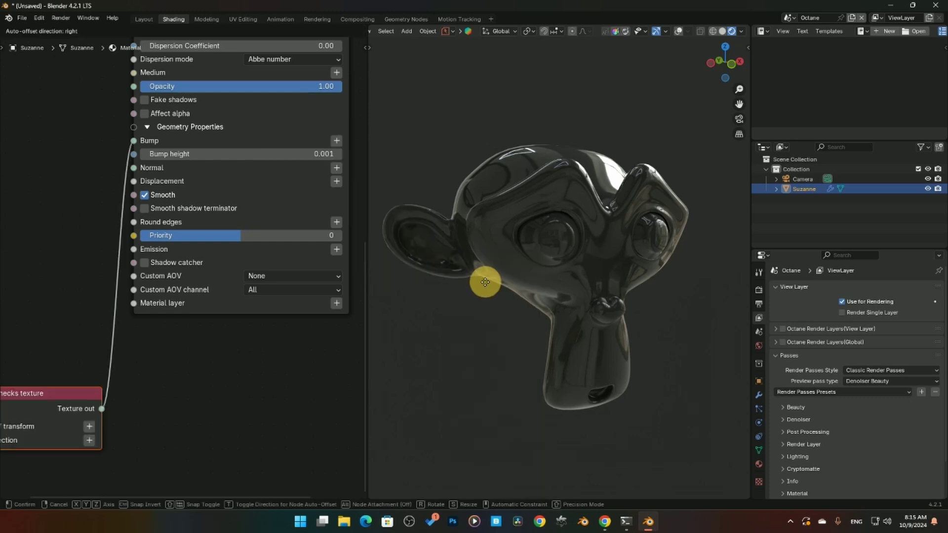
click(267, 361)
middle_drag(267, 360, 346, 318)
Add a 3D transformation node to the Checks texture's UVW transform
drag(153, 280, 142, 168)
click(183, 197)
middle_drag(166, 214, 272, 239)
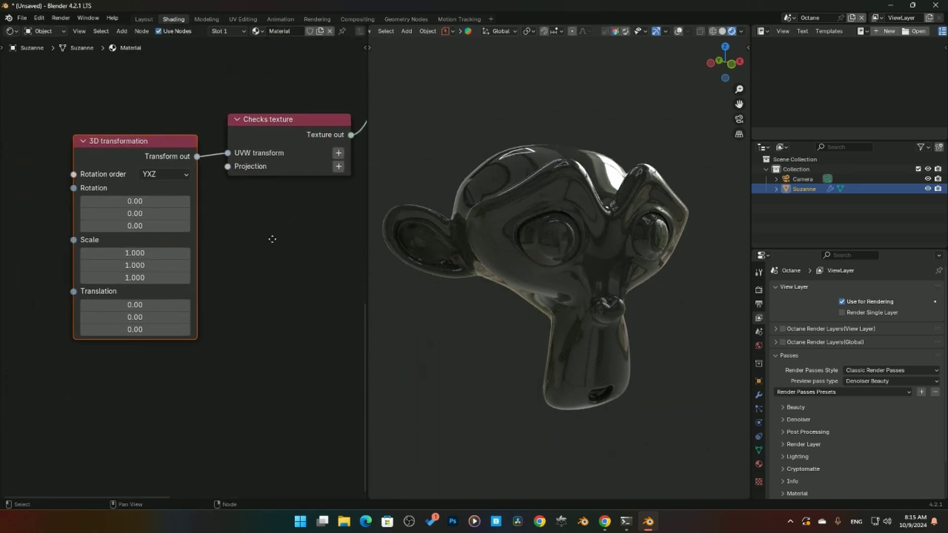
Set the checks scale to 0.700 and bump height to 1.000, viewing Suzanne from the front
drag(148, 253, 138, 280)
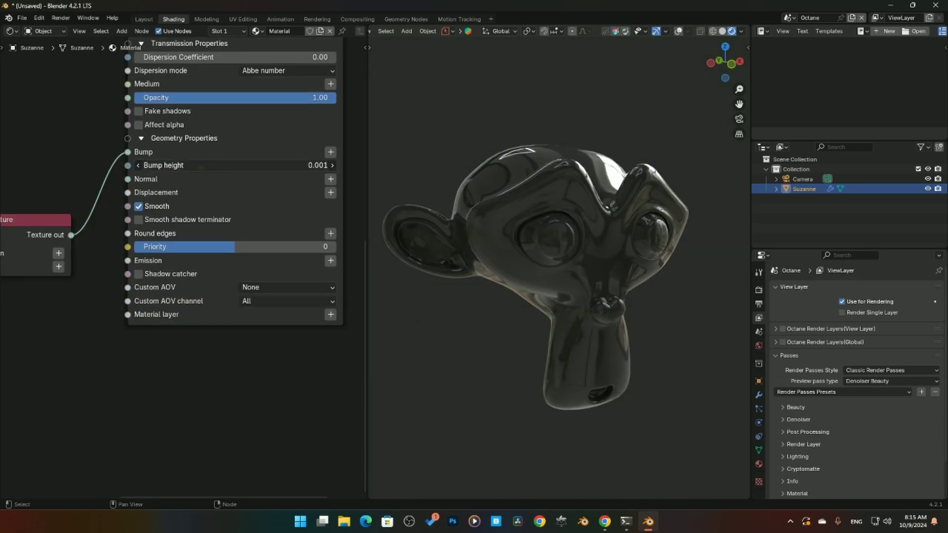
click(218, 170)
drag(218, 170, 313, 232)
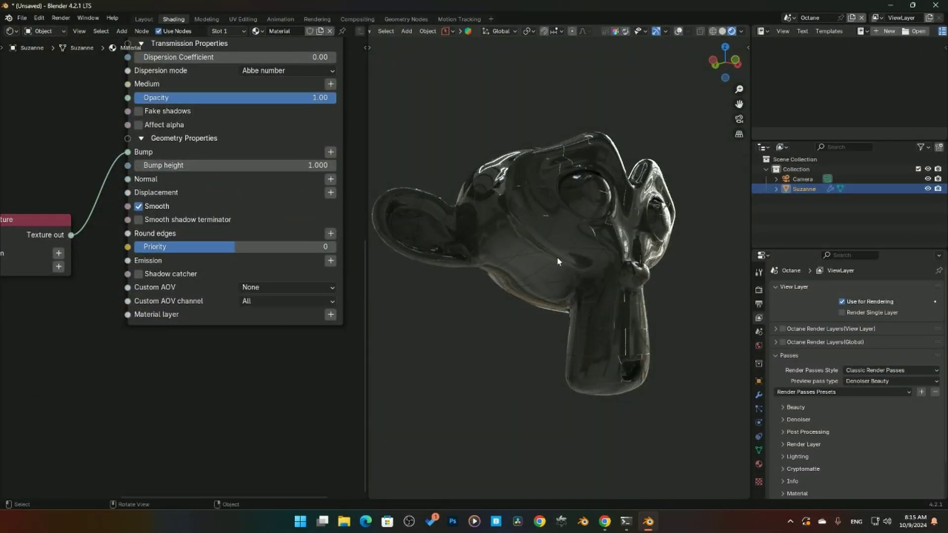
middle_drag(551, 280, 602, 260)
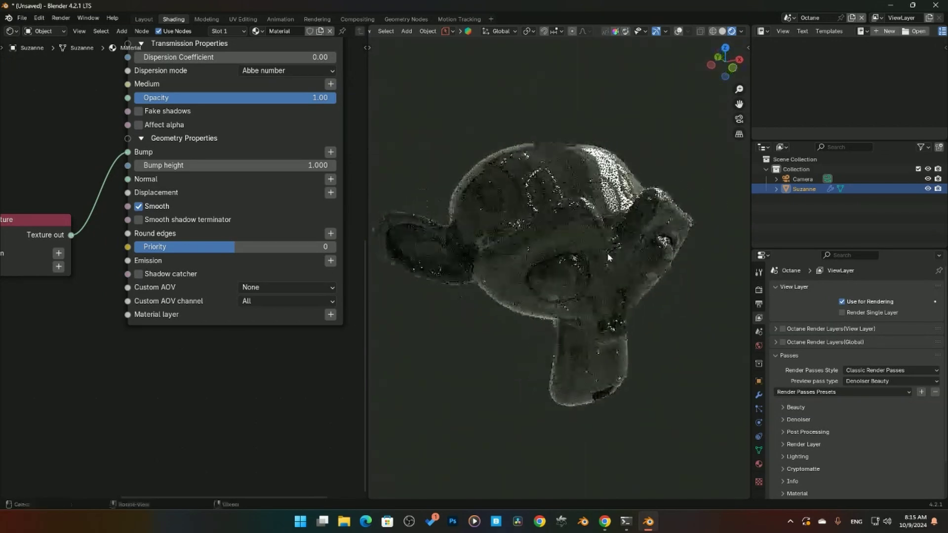
Disconnect the Checks texture from Bump and delete its node
middle_drag(124, 161, 150, 159)
drag(144, 158, 158, 190)
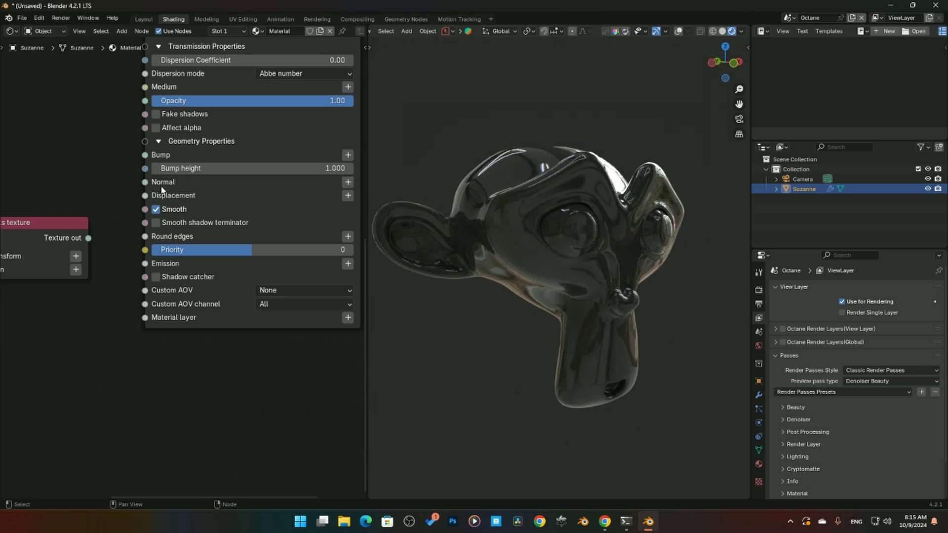
middle_drag(112, 231, 131, 213)
click(101, 215)
key(x)
scroll(79, 208, down, 2)
middle_drag(74, 206, 149, 240)
Widen the node editor area
scroll(223, 204, up, 1)
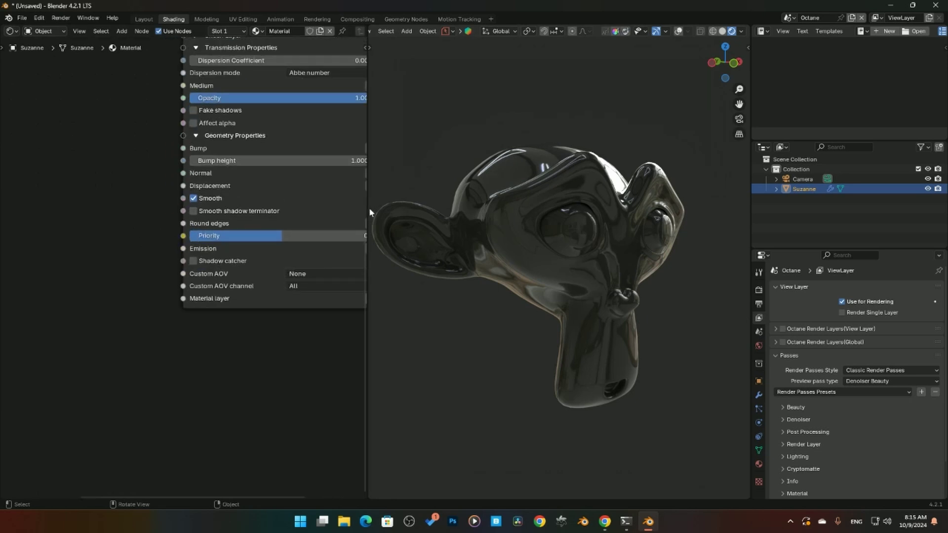
drag(368, 208, 463, 208)
shift+scroll(407, 255, up, 1)
Connect a Vertex displacement node to Displacement and position it beside the material node
click(422, 206)
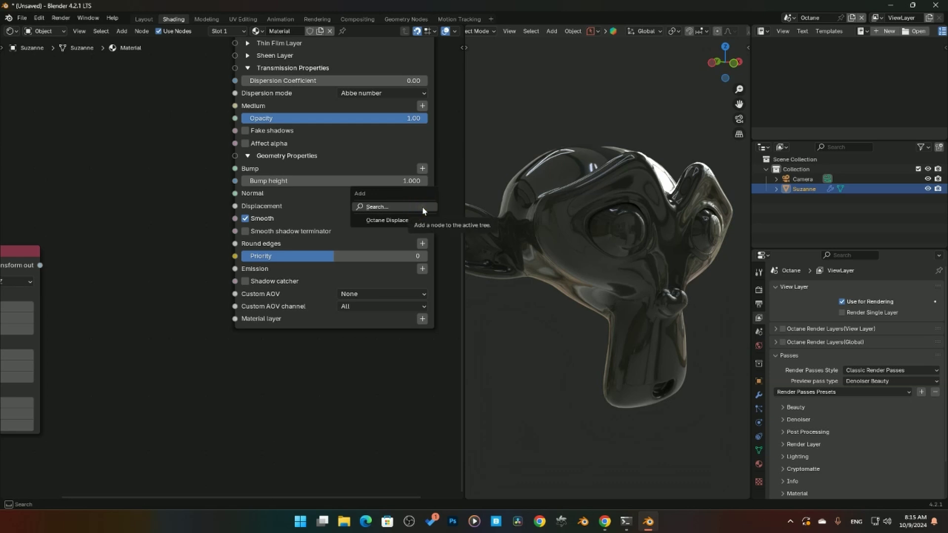
mouse_move(424, 220)
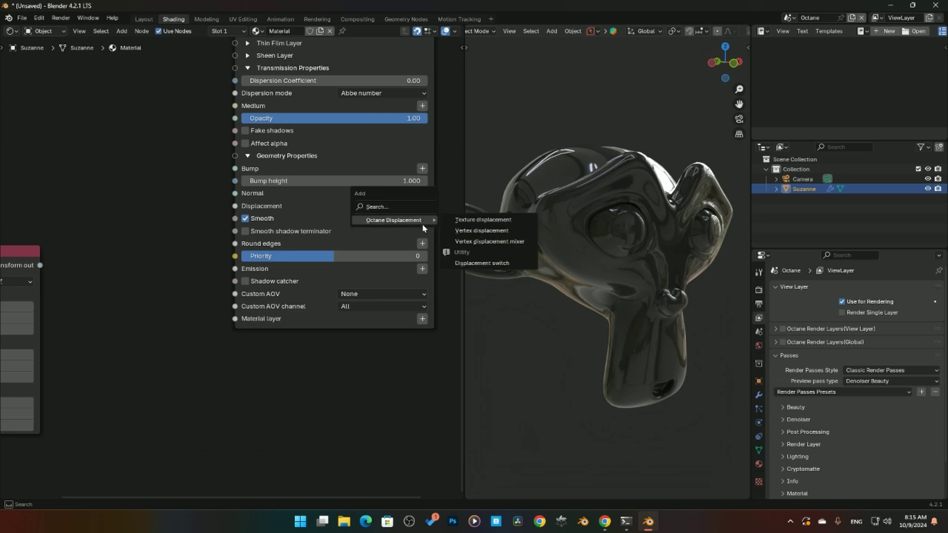
click(480, 231)
click(123, 289)
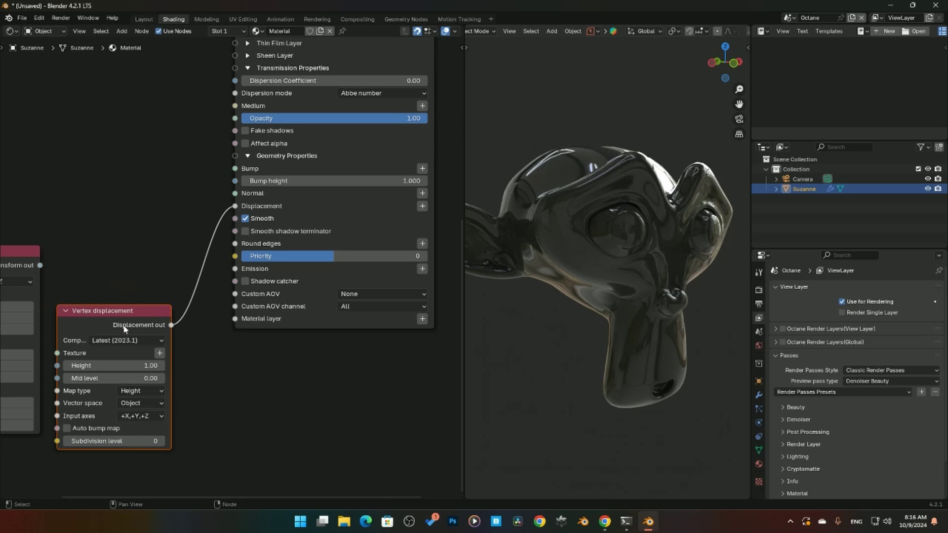
drag(123, 326, 99, 205)
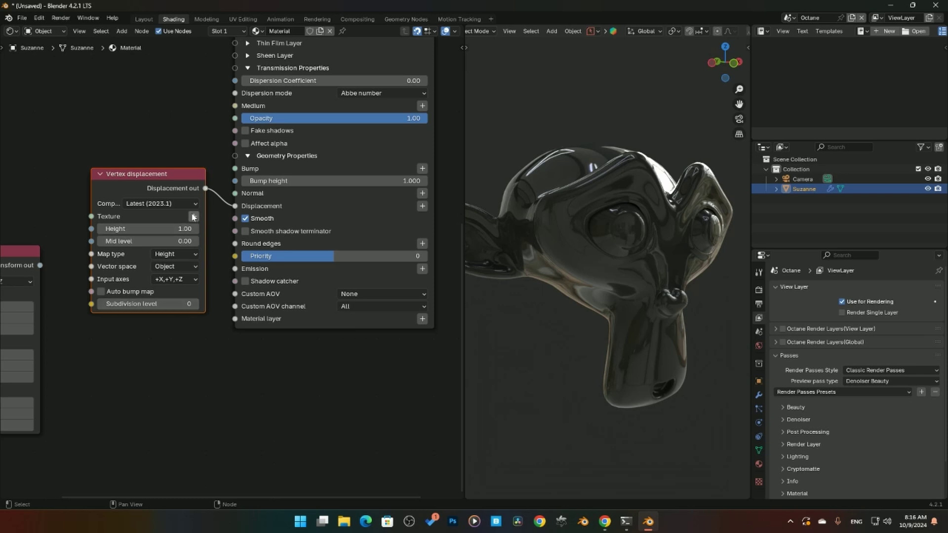
drag(164, 192, 181, 205)
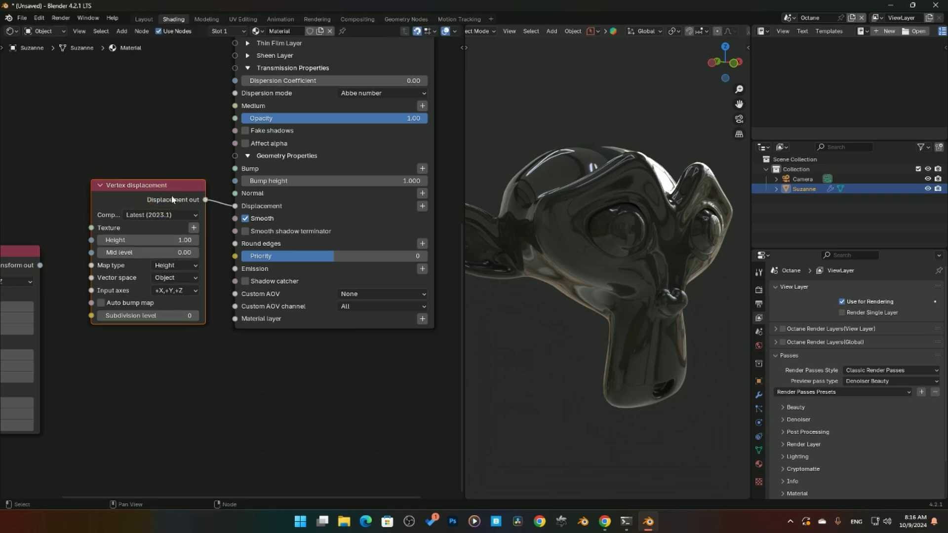
Replace Vertex displacement with a Texture displacement node and inspect its Level of detail options
key(x)
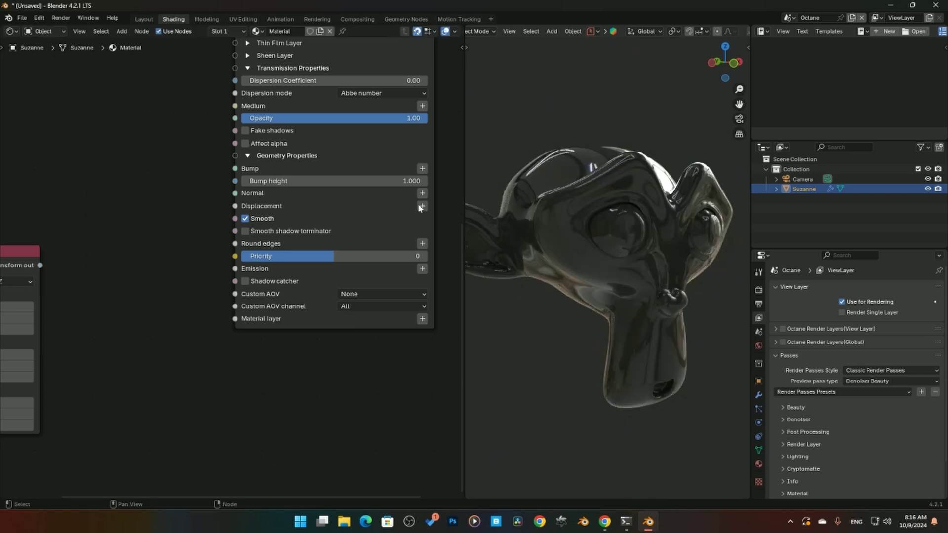
click(423, 206)
mouse_move(413, 205)
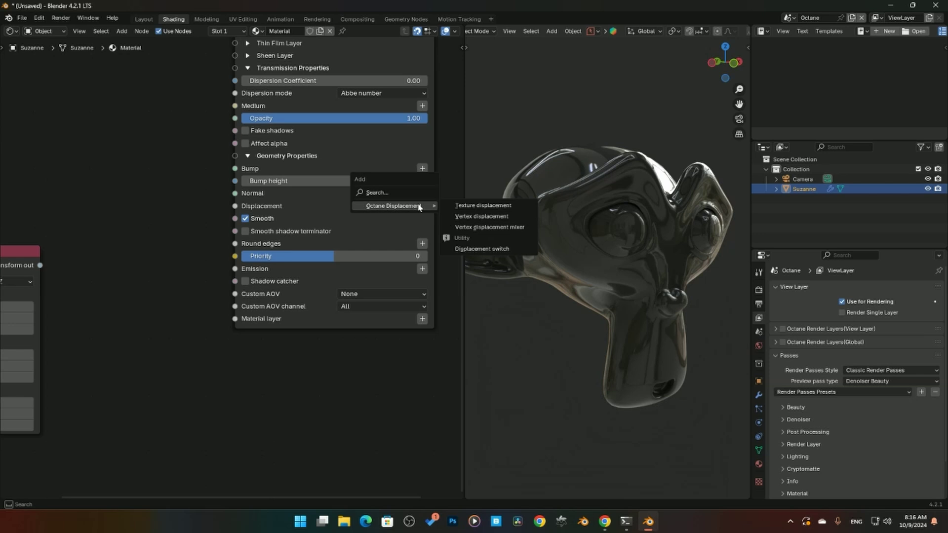
click(476, 204)
click(146, 316)
drag(114, 335, 171, 221)
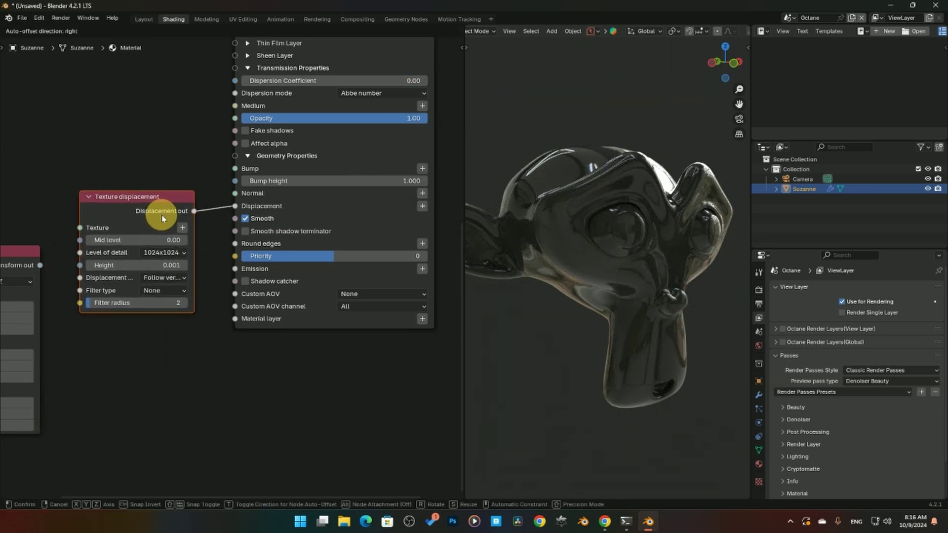
click(159, 252)
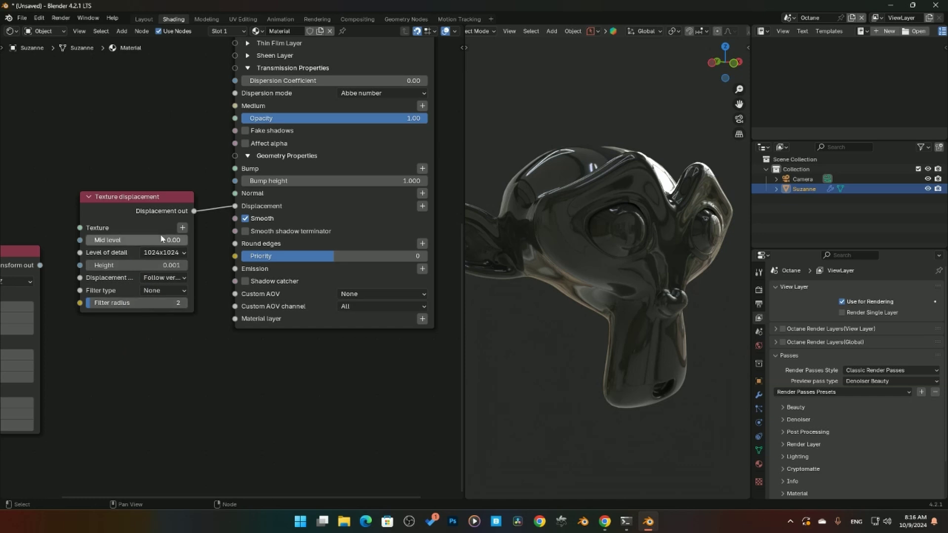
click(130, 214)
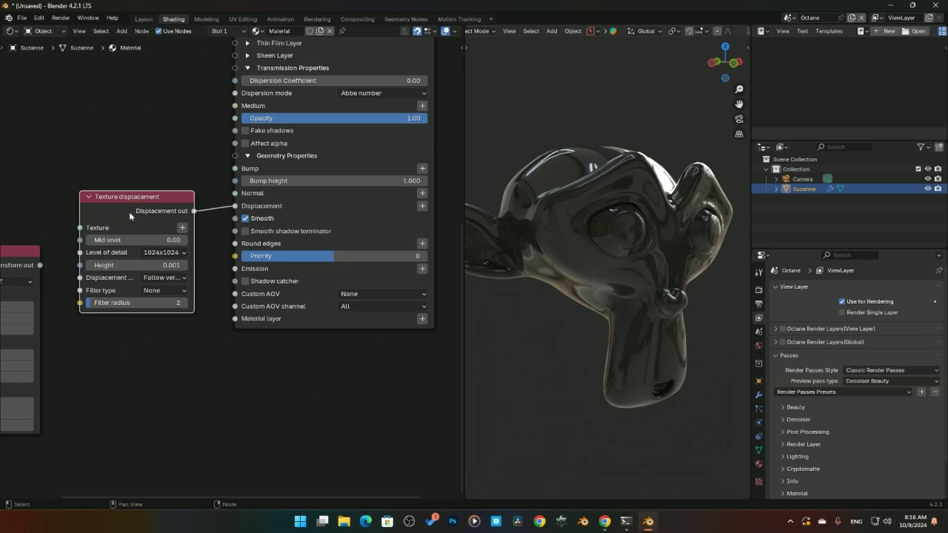
Delete the Texture displacement node, disable material Smooth, and shade Suzanne smooth
key(x)
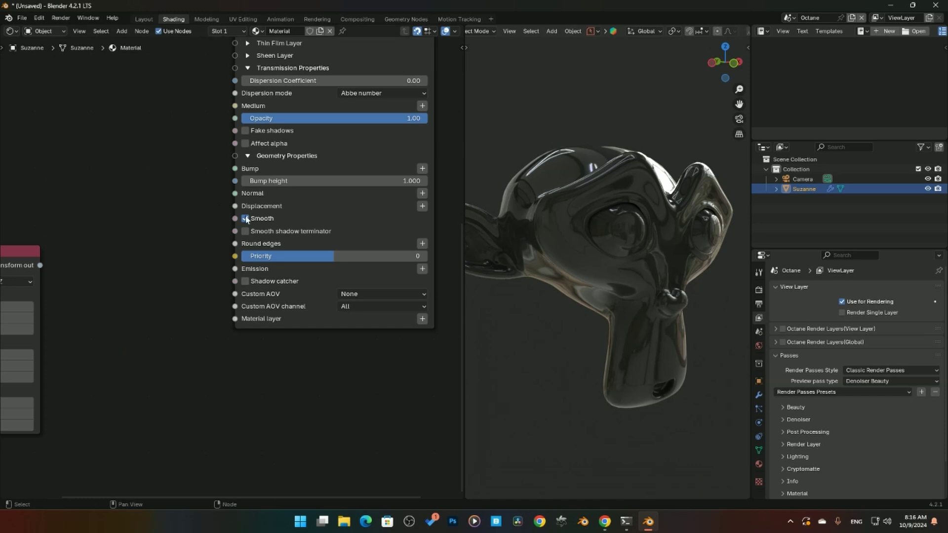
click(246, 218)
middle_drag(514, 254, 638, 219)
scroll(603, 254, up, 2)
right_click(580, 192)
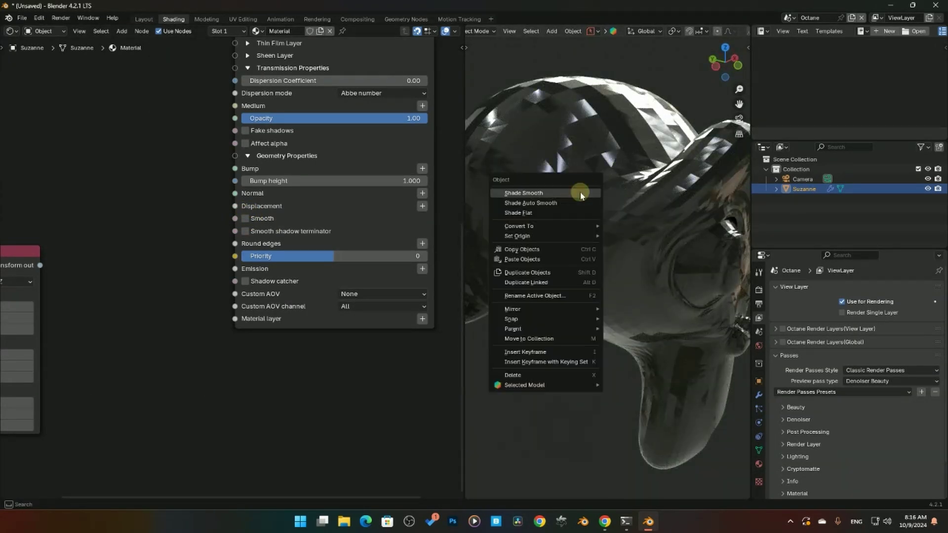
click(580, 194)
Re-enable material Smooth and try smooth shadow terminator, leaving it off
click(251, 220)
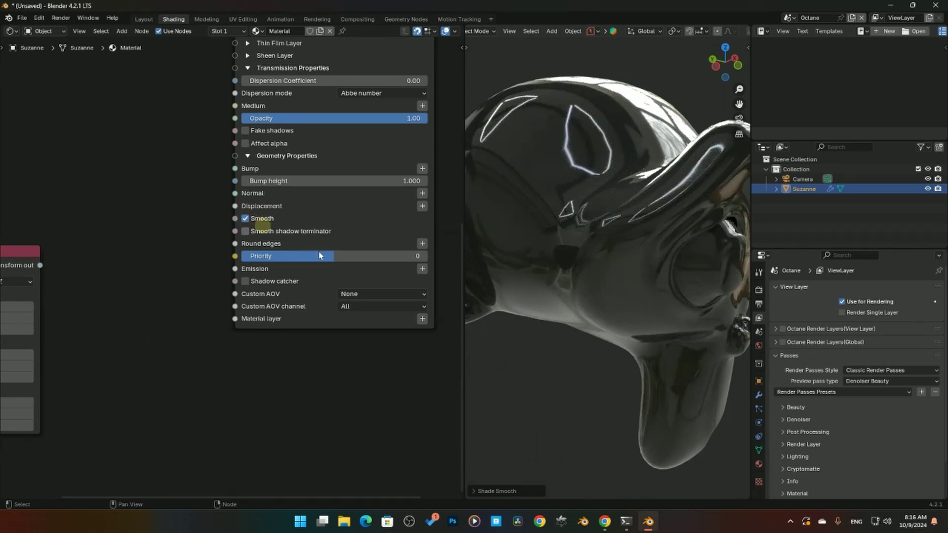
click(246, 232)
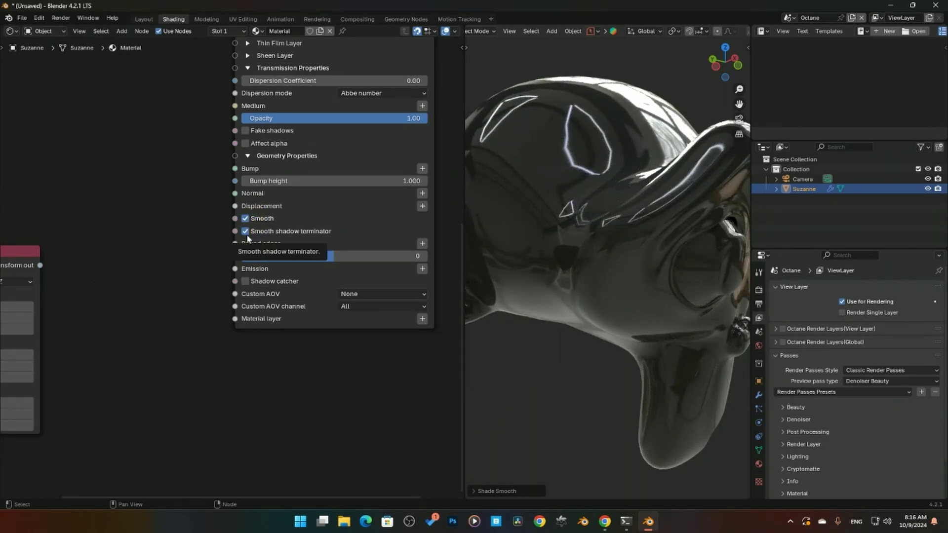
click(246, 232)
middle_drag(246, 230, 224, 191)
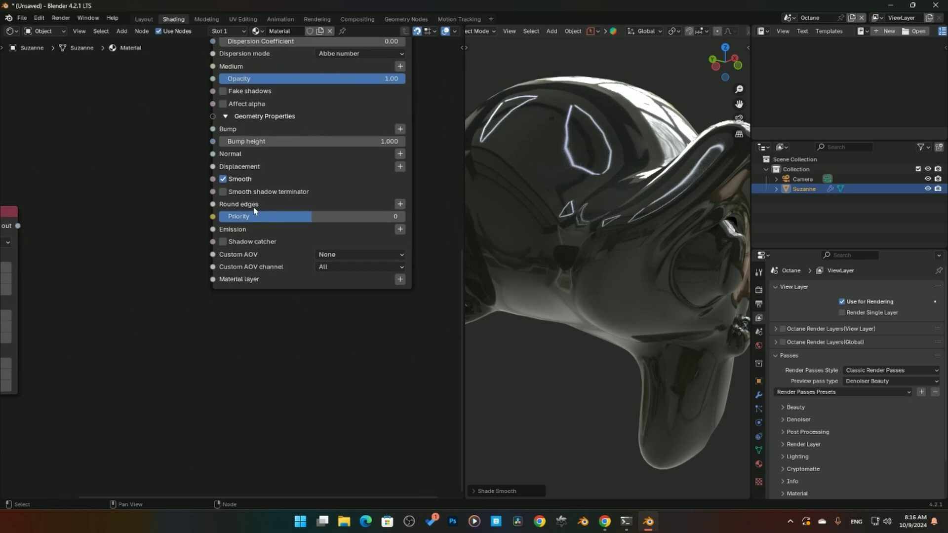
Select Suzanne in the viewport and delete her, leaving only the camera
middle_drag(565, 254, 596, 260)
click(603, 267)
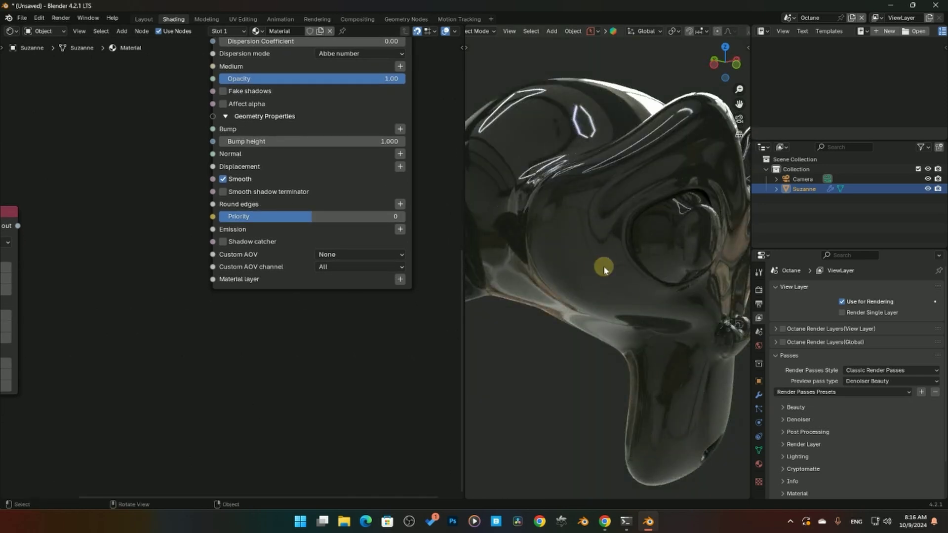
key(x)
click(587, 268)
Add a cube mesh to the empty scene beside the camera
key(shift+a)
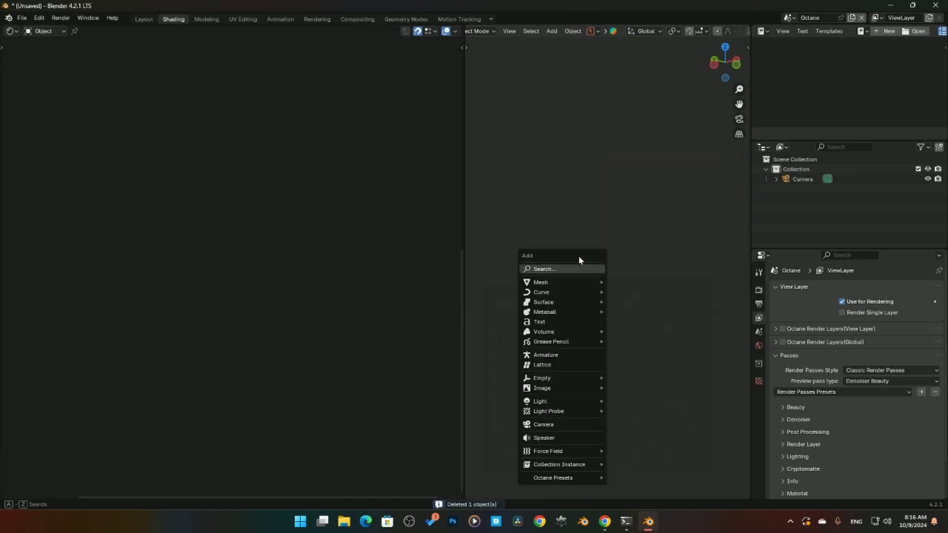
mouse_move(573, 282)
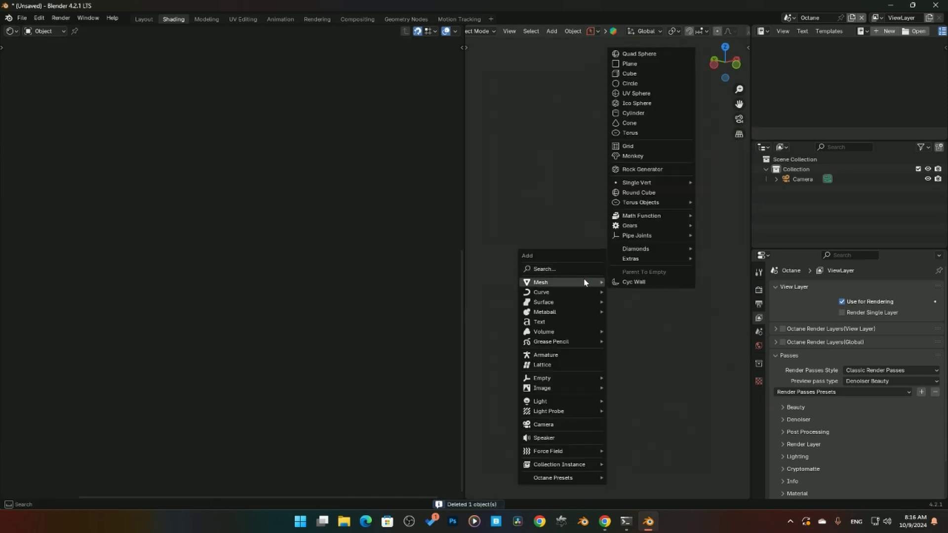
click(636, 73)
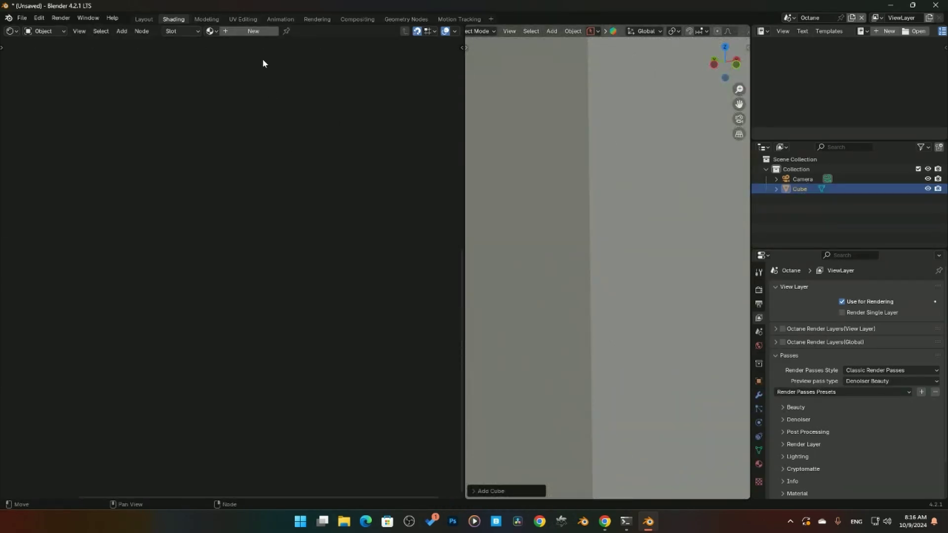
Give the cube a new Octane material, Material.001, and view its material node
click(257, 31)
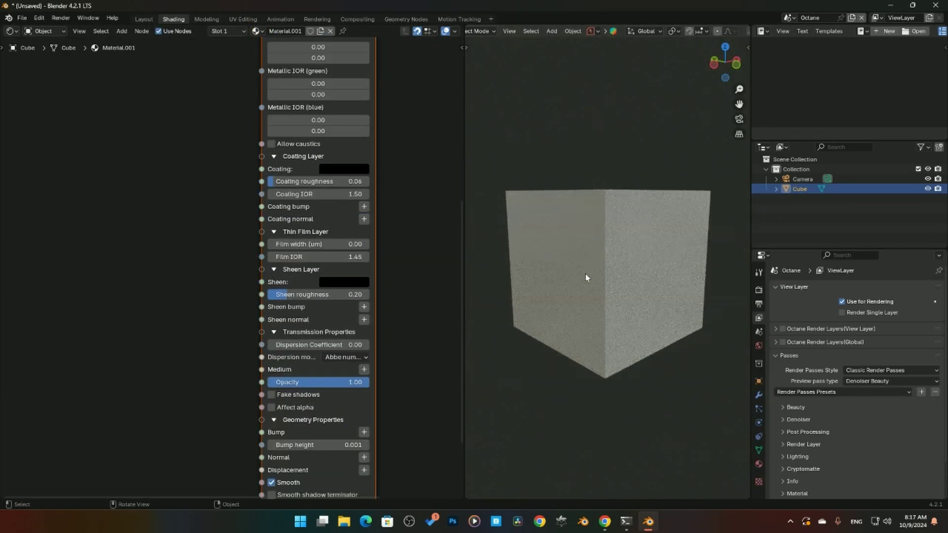
scroll(588, 272, up, 3)
middle_drag(587, 273, 597, 292)
middle_drag(211, 250, 161, 211)
middle_drag(132, 364, 166, 211)
scroll(217, 262, down, 3)
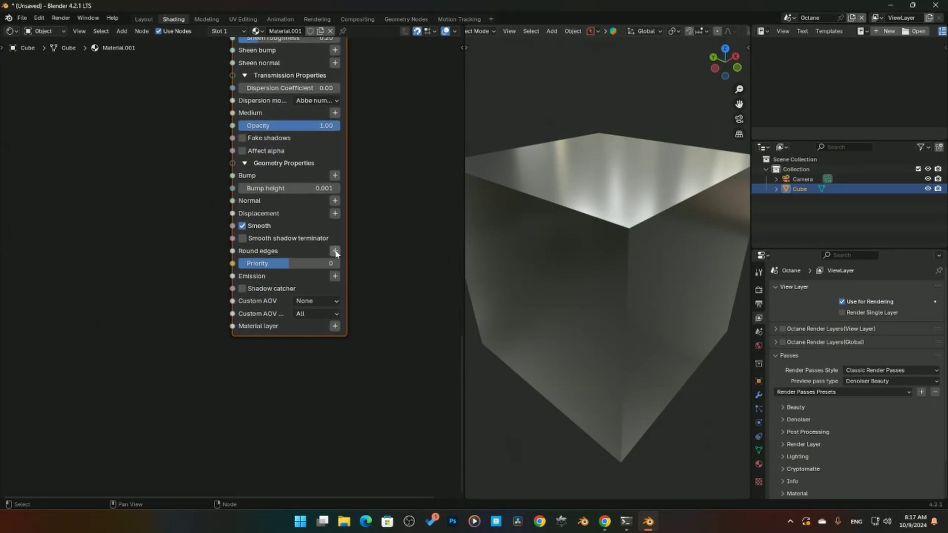
Add a Round edges node to Material.001 and increase its radius
click(335, 252)
middle_drag(204, 341, 238, 368)
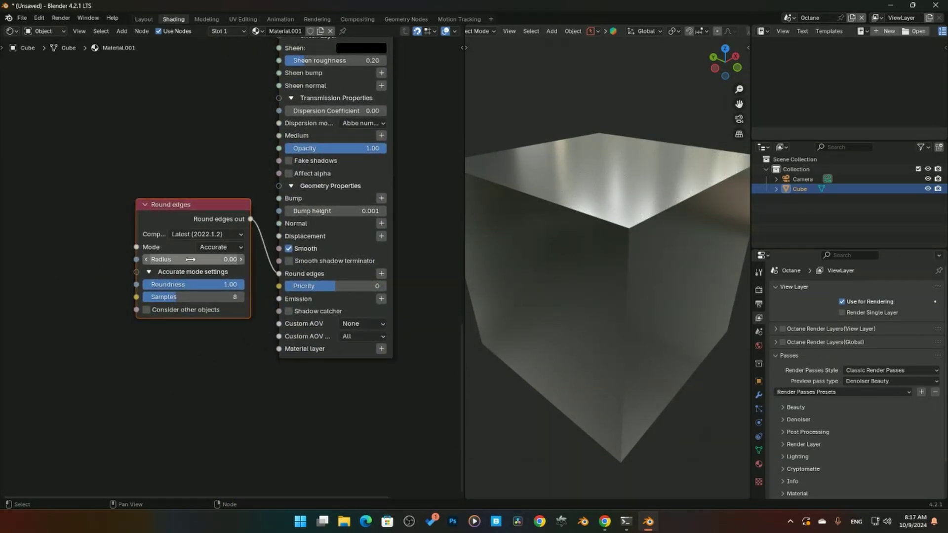
drag(210, 259, 230, 296)
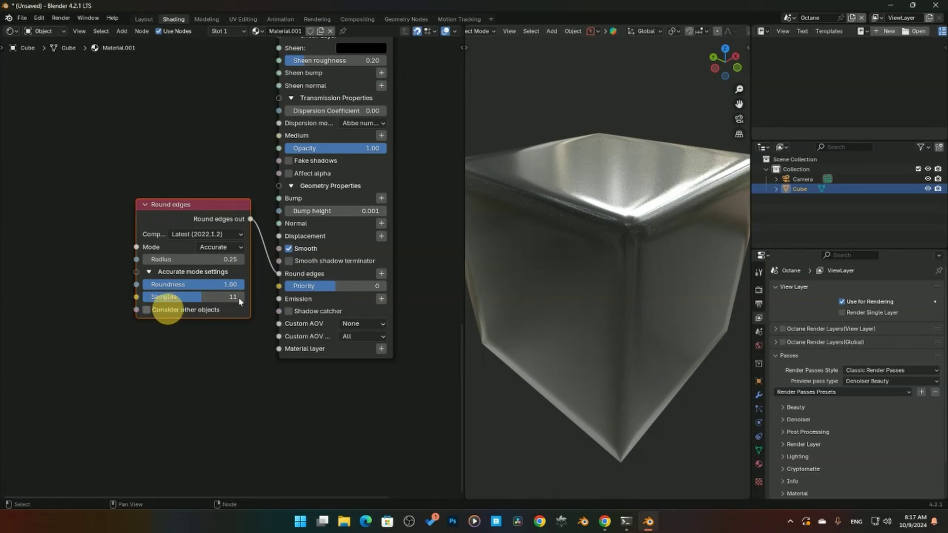
Stack a duplicate cube on the original, enable Consider other objects, and reduce the rounding
key(shift+d)
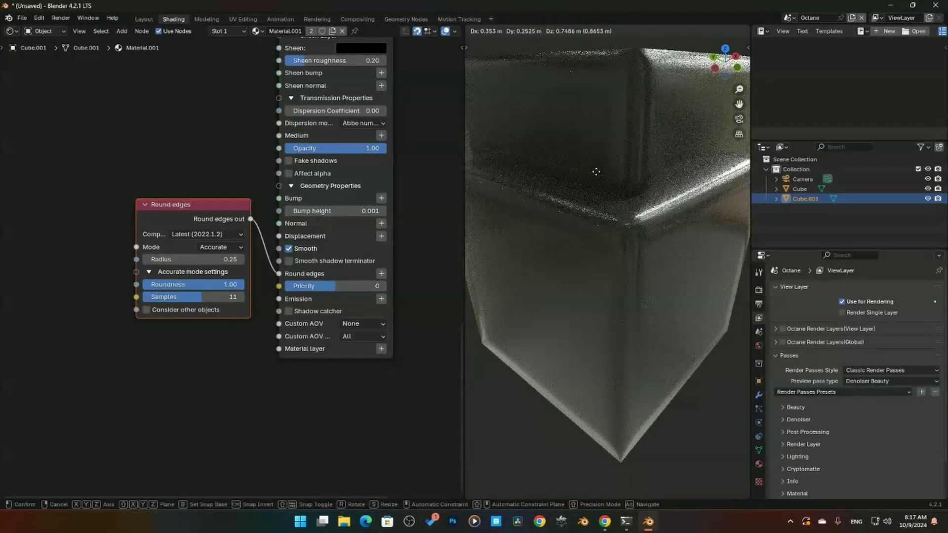
click(494, 261)
click(163, 311)
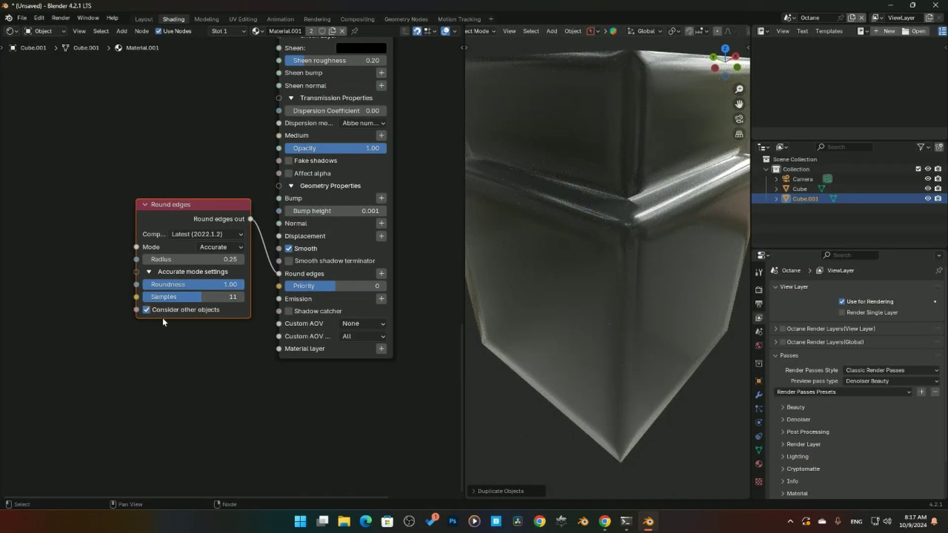
key(g)
click(602, 223)
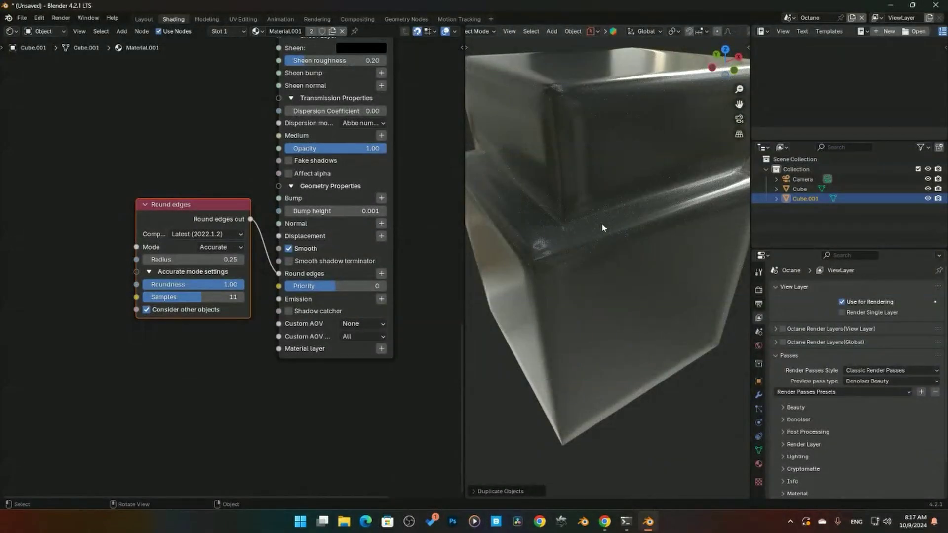
drag(208, 288, 184, 265)
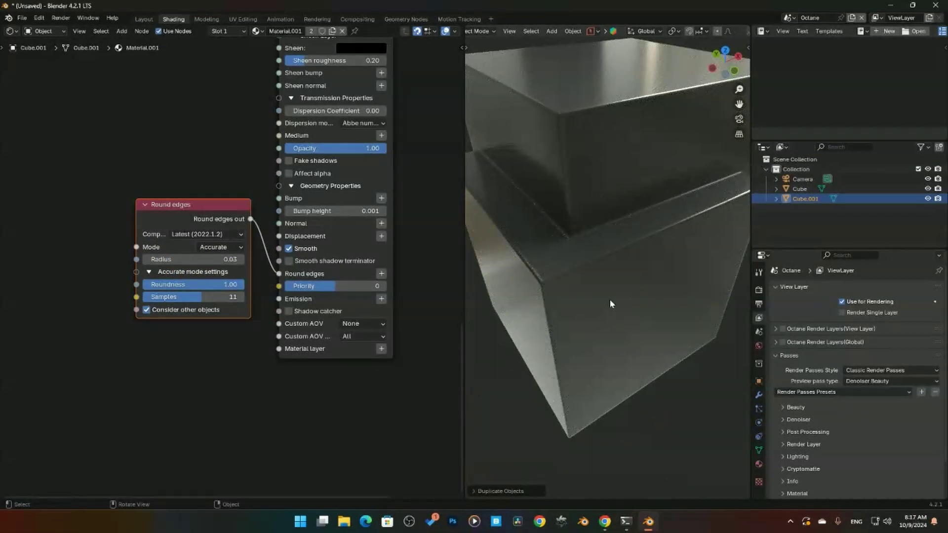
Inspect the cubes from a higher corner view and select the Round edges node
middle_drag(614, 306, 544, 299)
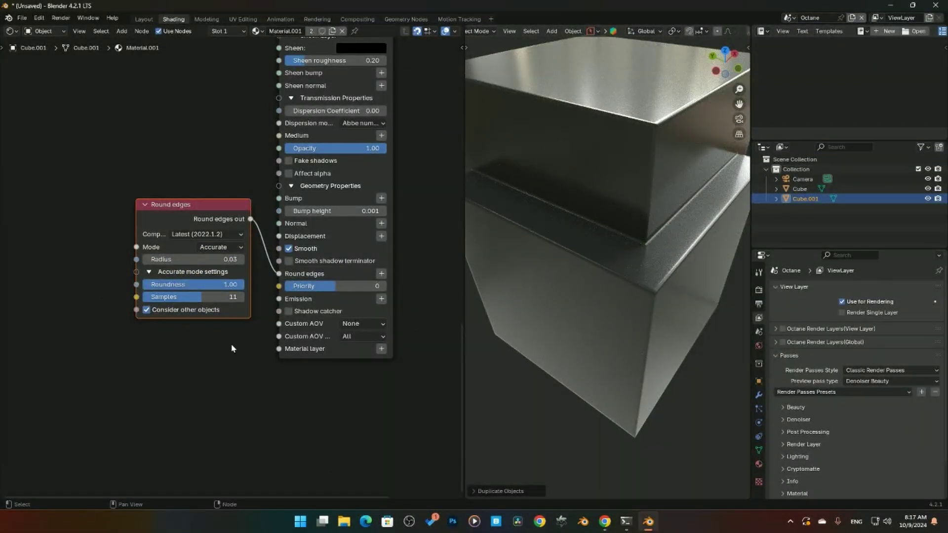
middle_drag(239, 287, 237, 288)
click(199, 218)
key(x)
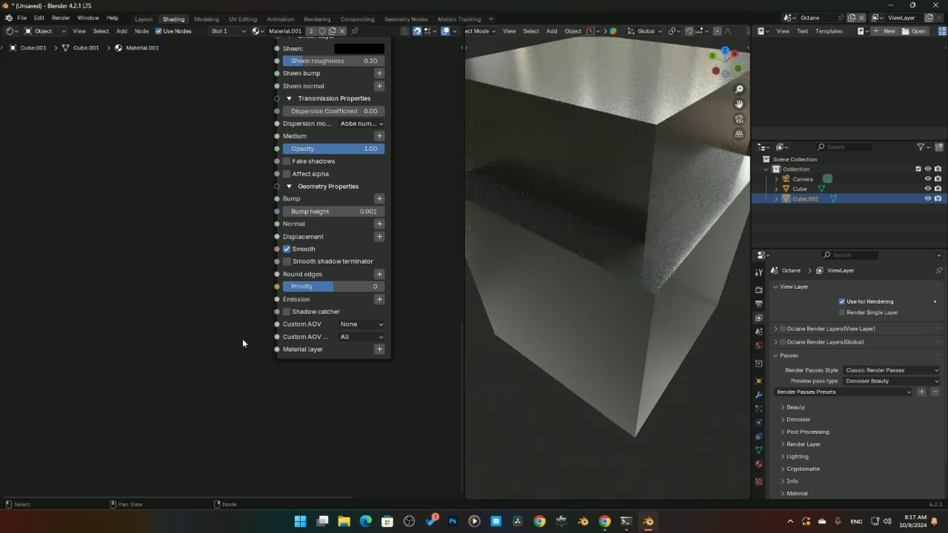
middle_drag(242, 339, 211, 270)
click(349, 230)
mouse_move(344, 243)
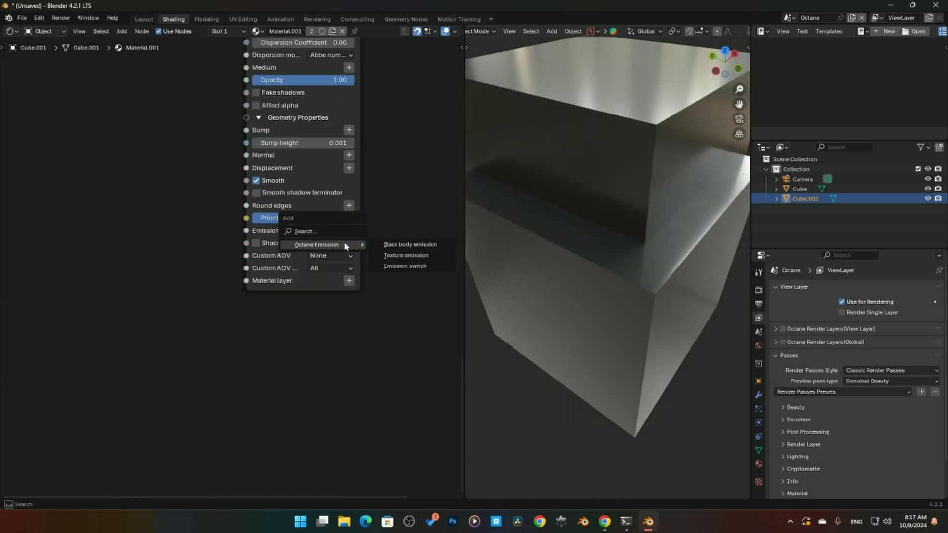
click(406, 255)
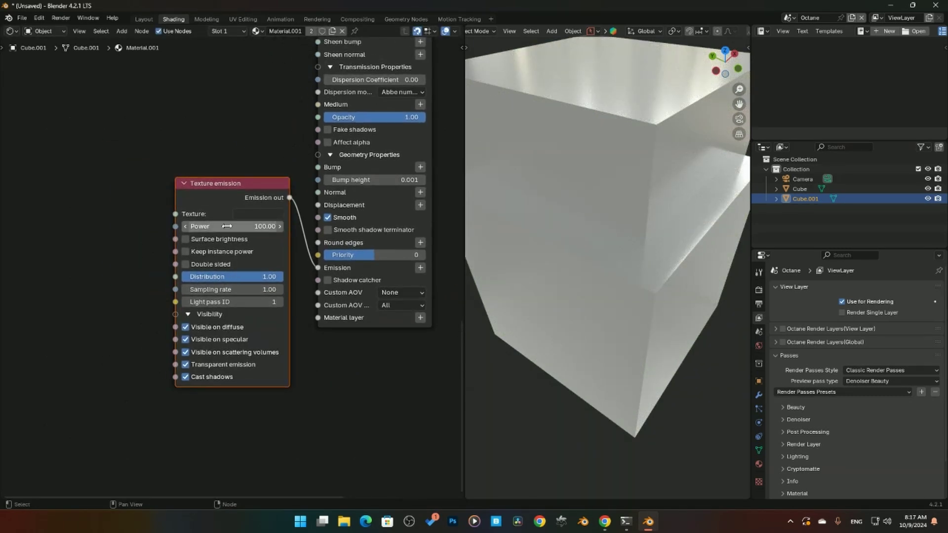
drag(233, 227, 310, 228)
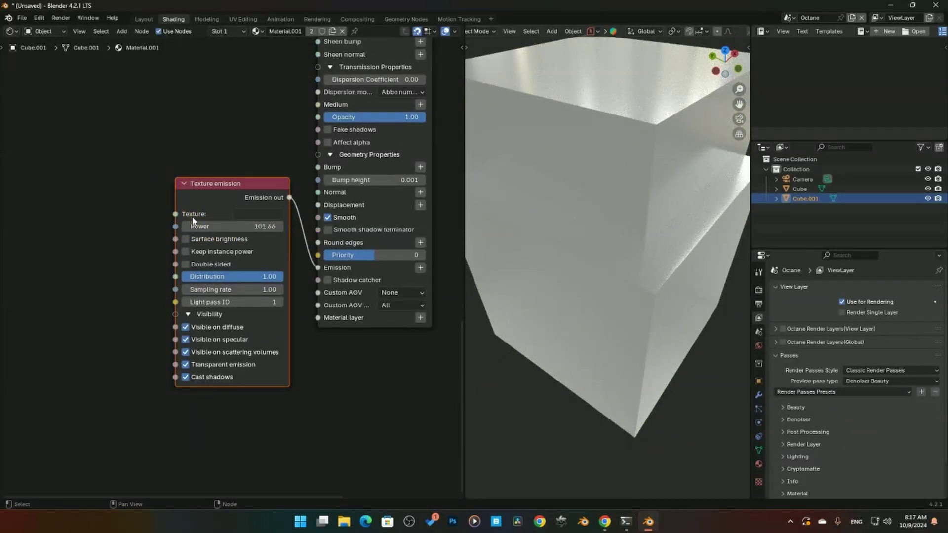
click(245, 216)
click(348, 122)
drag(348, 122, 242, 86)
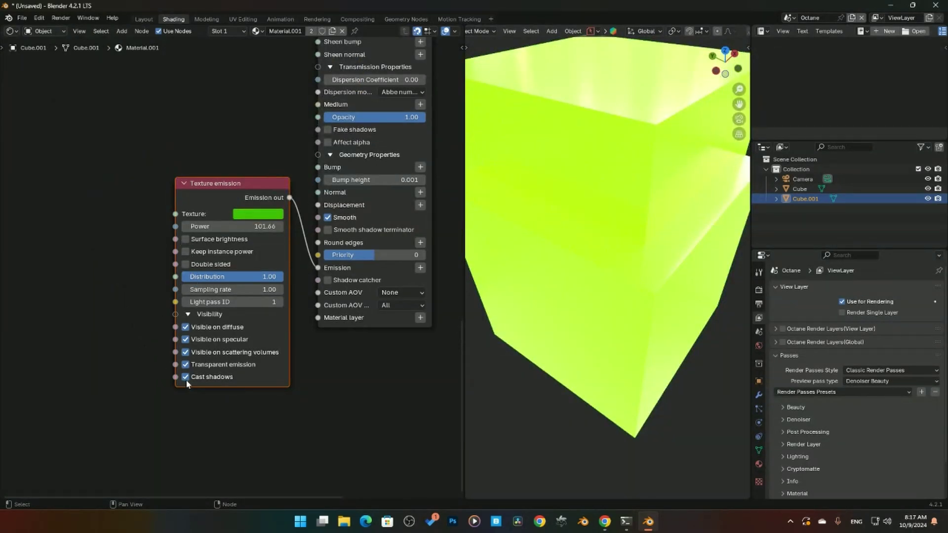
drag(228, 210, 182, 241)
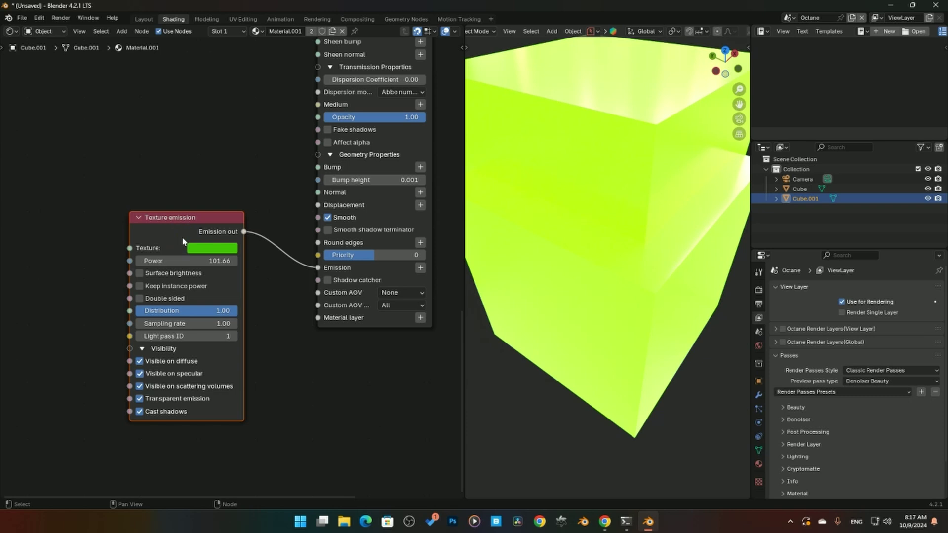
key(x)
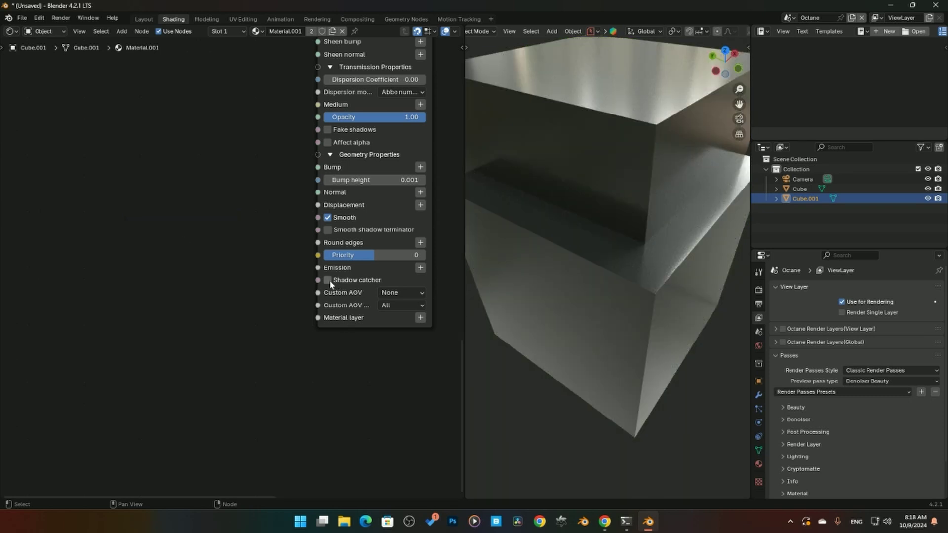
Turn Shadow catcher on for the cubes, check the result, then turn it off
click(329, 282)
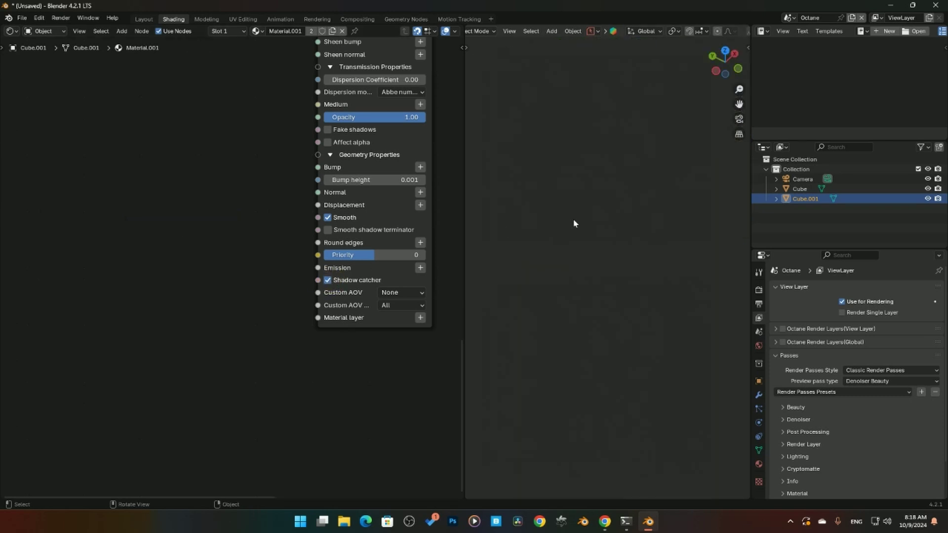
middle_drag(574, 224, 526, 267)
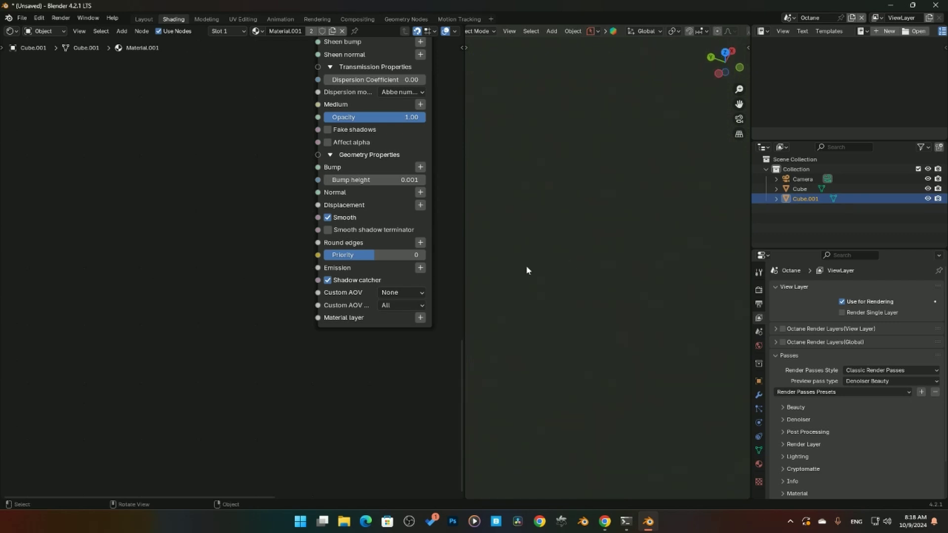
click(328, 280)
Widen the Octane material node and connect a Material layer group with two layers
middle_drag(274, 330, 248, 292)
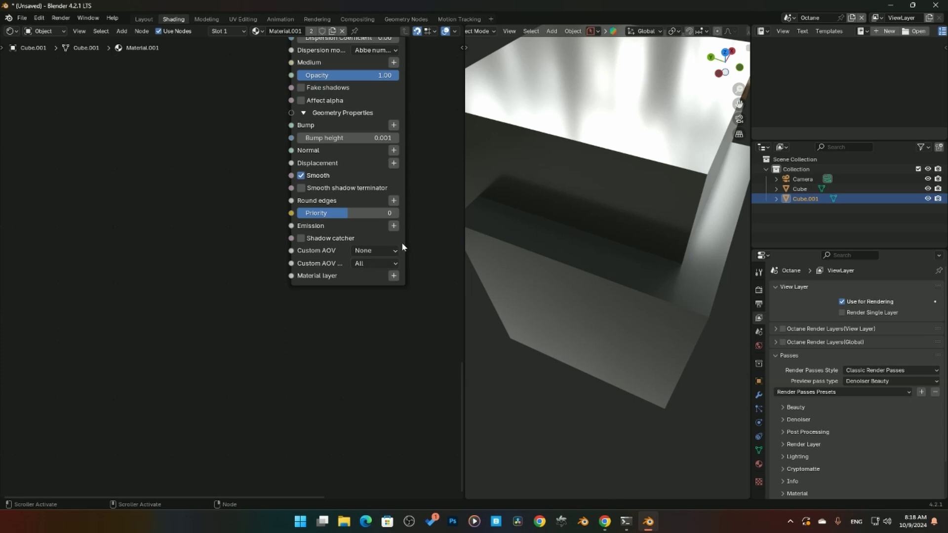
drag(403, 242, 448, 237)
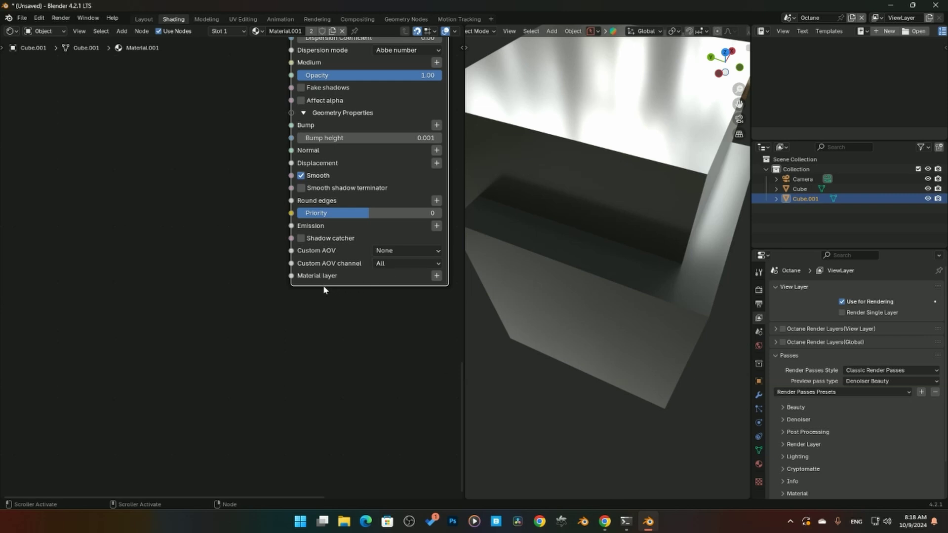
click(437, 276)
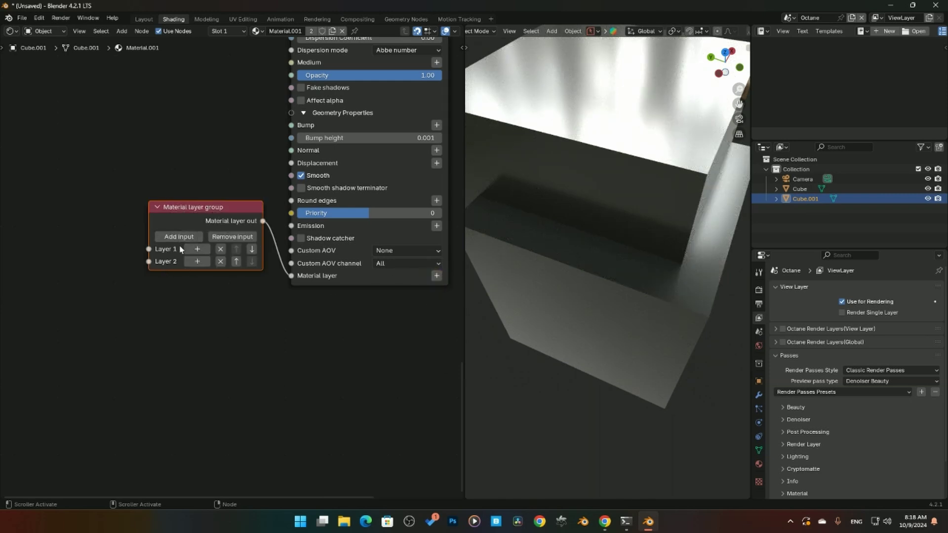
click(199, 211)
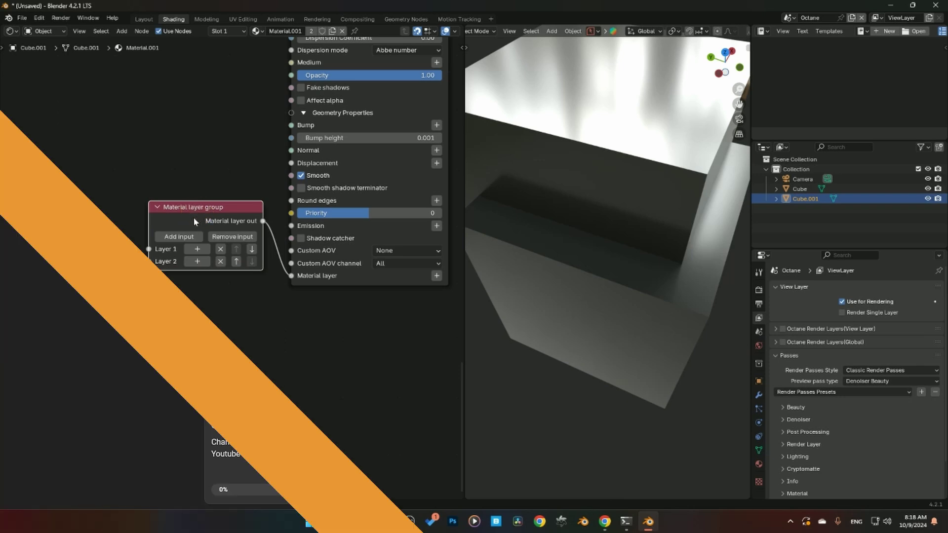